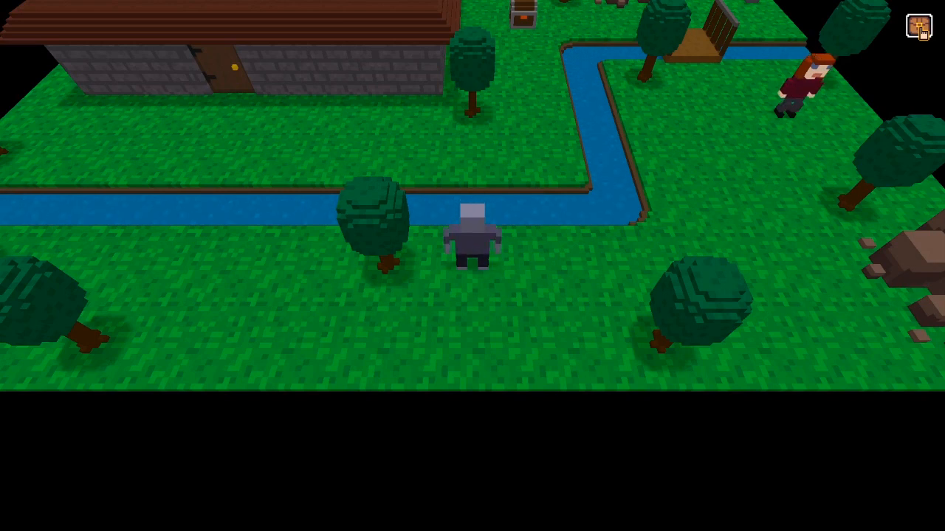
Open the playtest's management screen from the chest icon and toggle the Inventory panel on and off repeatedly.
click(920, 28)
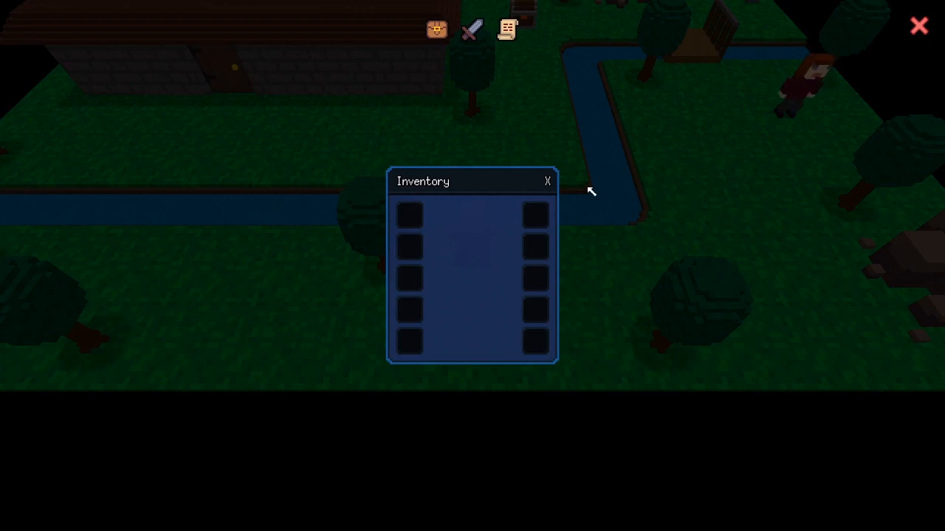
click(436, 31)
click(436, 31)
click(437, 31)
click(436, 31)
click(436, 31)
click(436, 31)
click(436, 37)
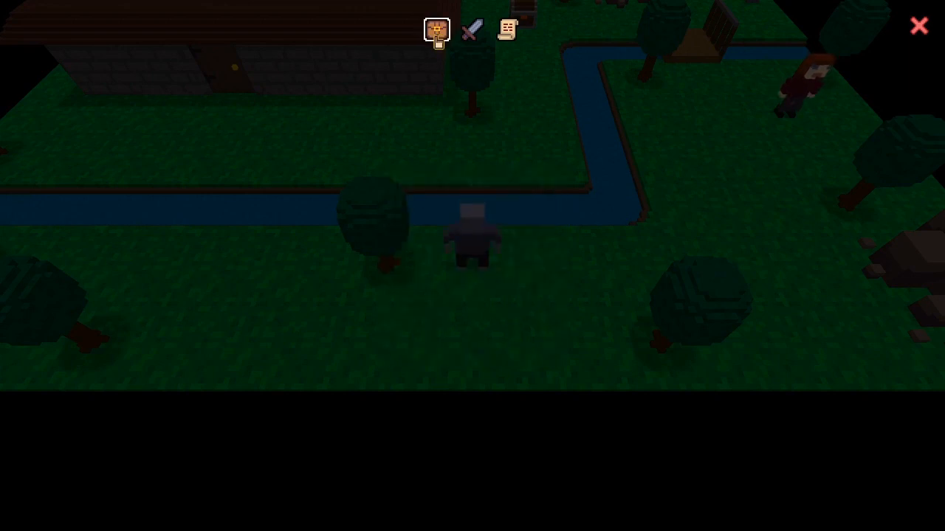
click(436, 31)
click(436, 31)
click(436, 31)
click(436, 31)
click(436, 31)
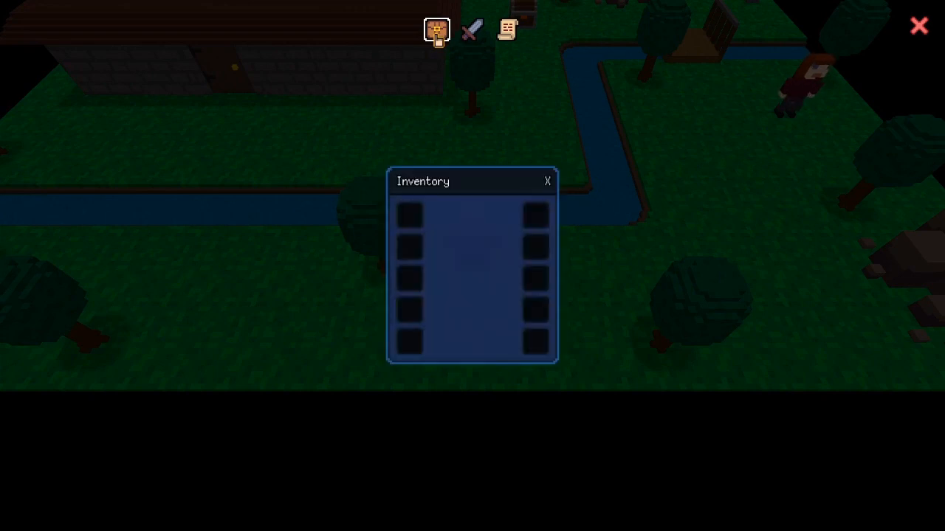
click(436, 35)
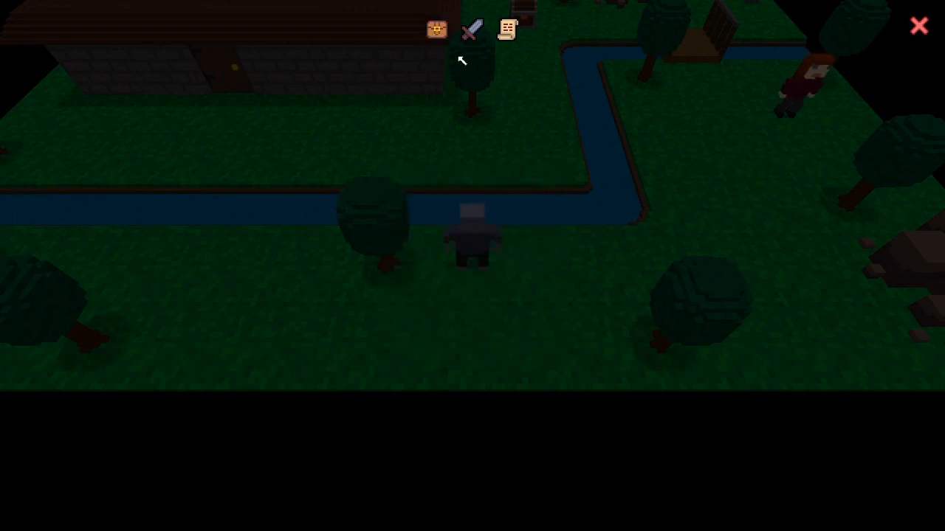
Toggle the Equipment and Quest Log panels, then close the management screen and stop the playtest.
click(471, 33)
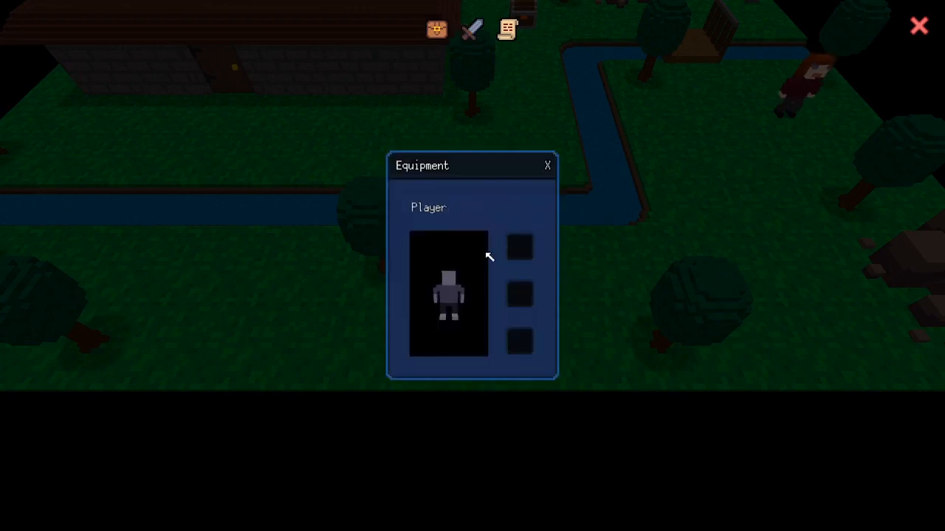
click(472, 30)
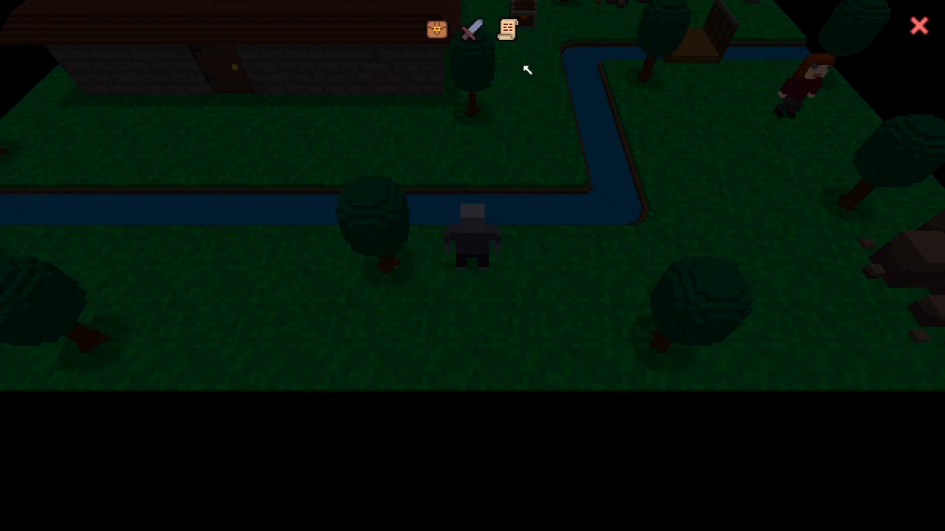
click(508, 31)
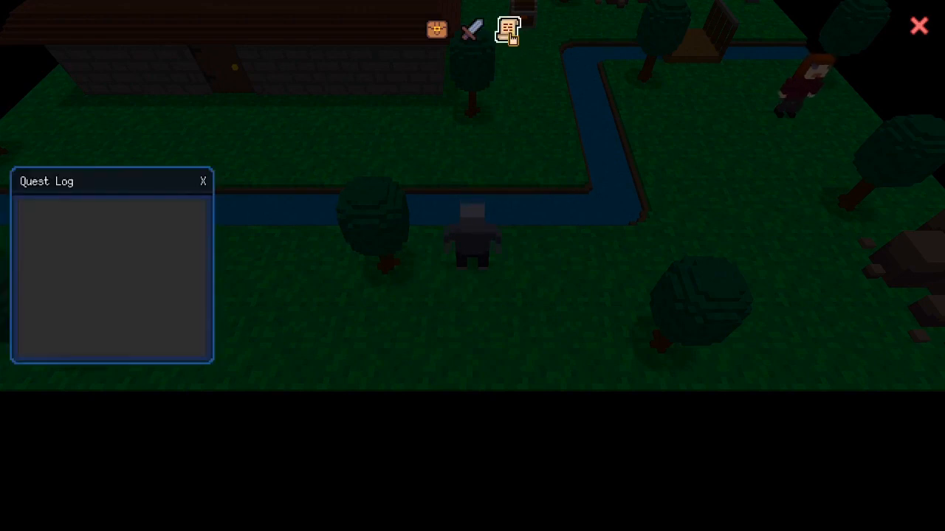
click(509, 31)
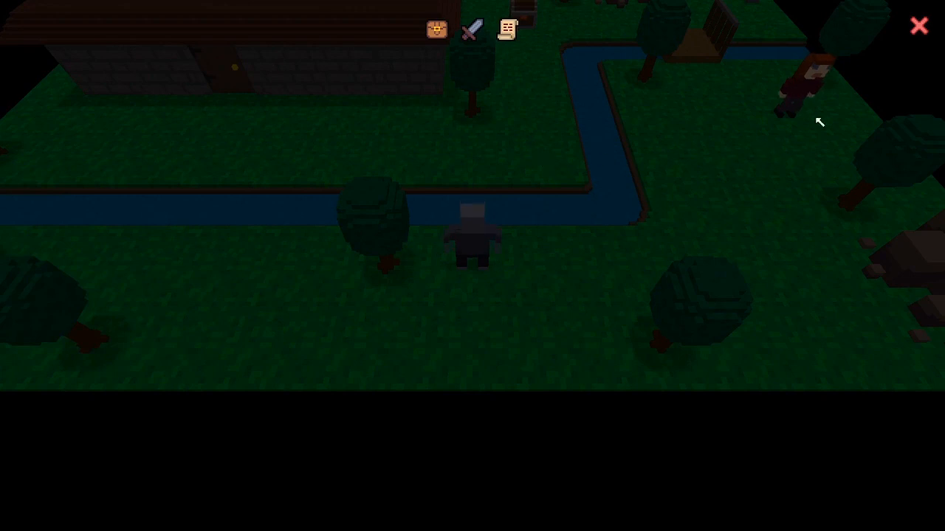
click(919, 27)
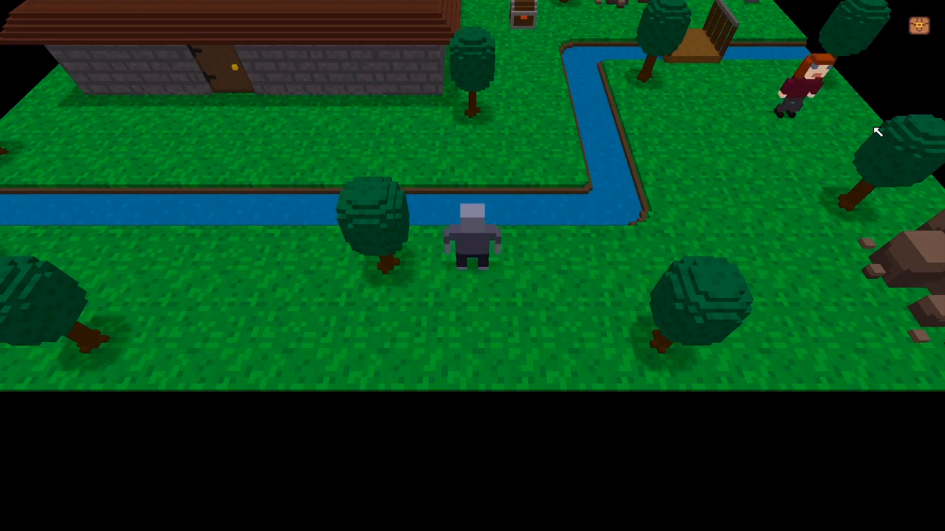
key(Escape)
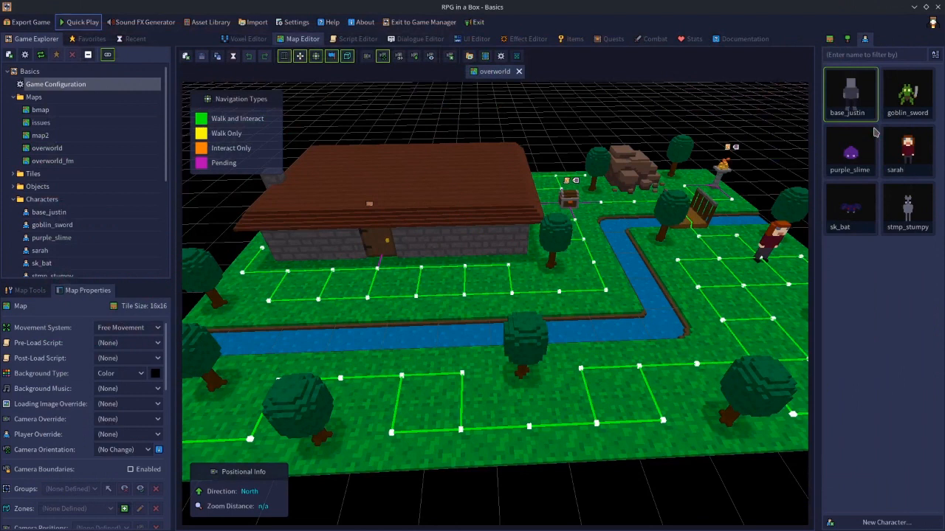
Switch to the UI Editor's Screens subtab to show the Management Screen and its Inventory panel layout.
drag(875, 131, 478, 42)
click(475, 39)
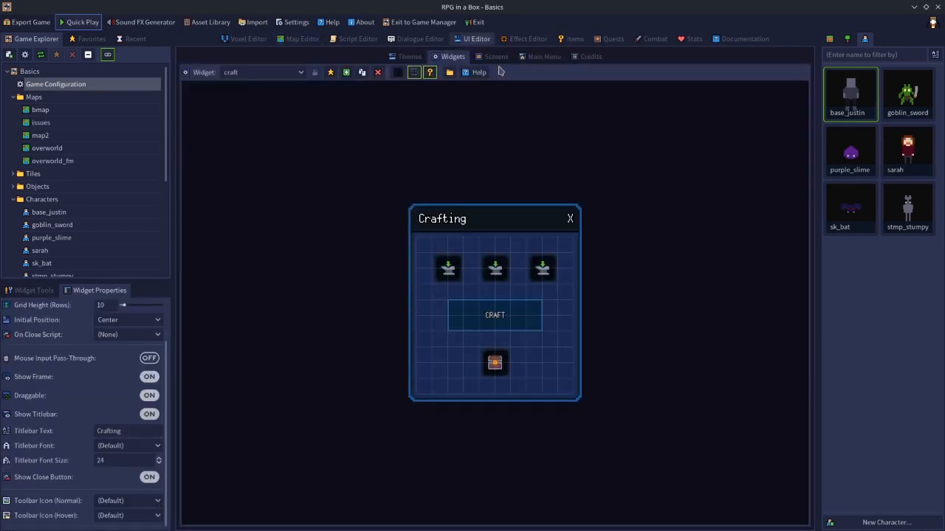
click(491, 60)
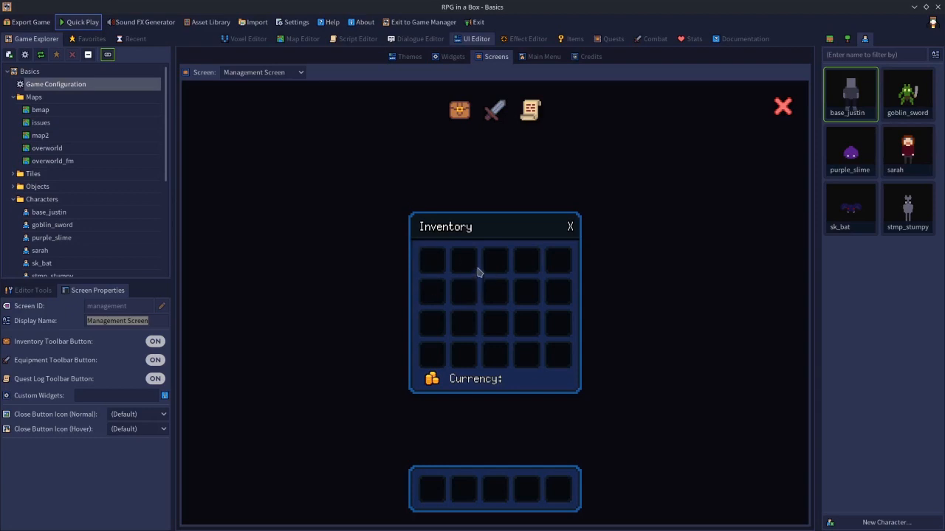
Browse the Widgets subtab's Widget dropdown, return to Screens, and open Game Configuration from the Game Explorer.
click(449, 56)
click(279, 73)
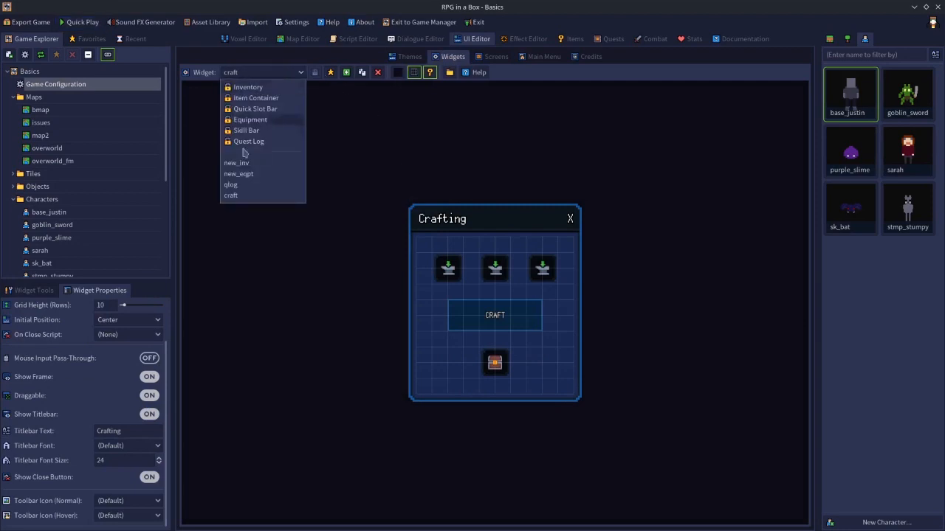
click(401, 114)
click(493, 56)
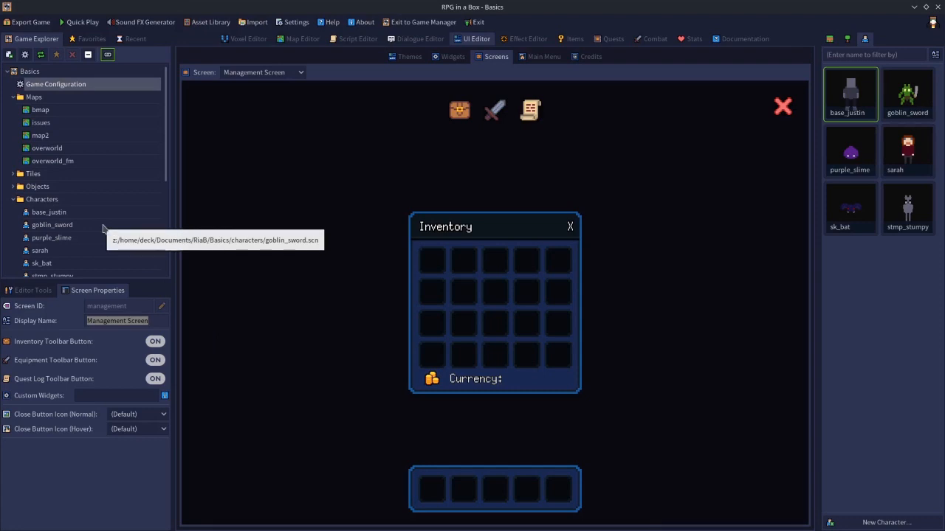
double_click(59, 88)
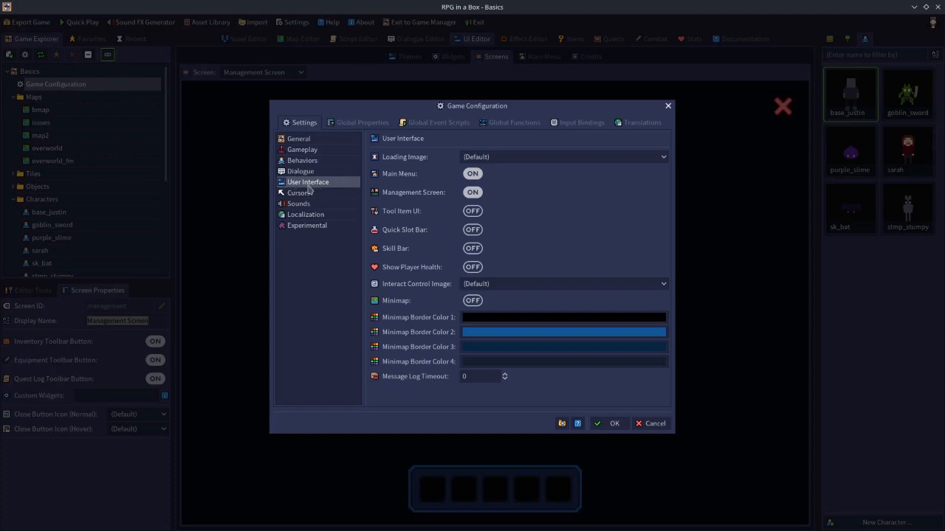
Set Management Screen to OFF under User Interface settings and confirm with OK.
click(299, 142)
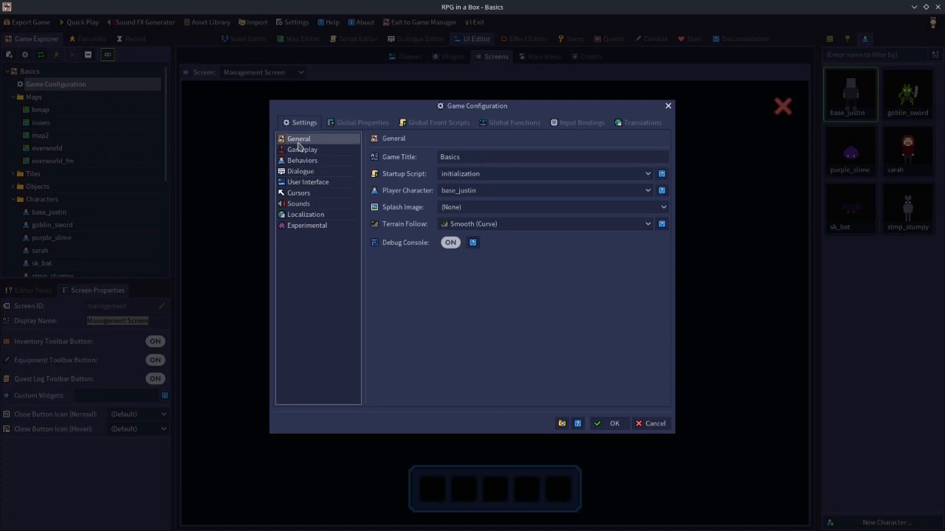
click(293, 184)
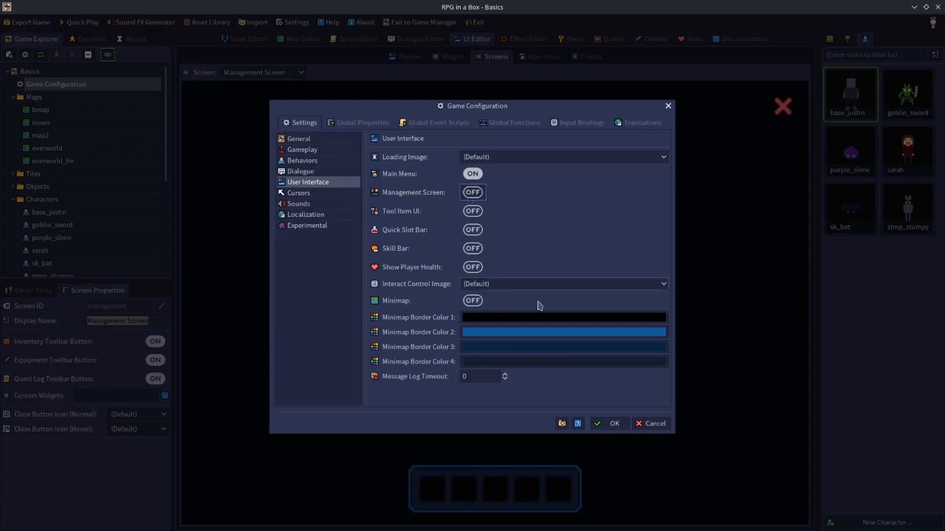
click(608, 422)
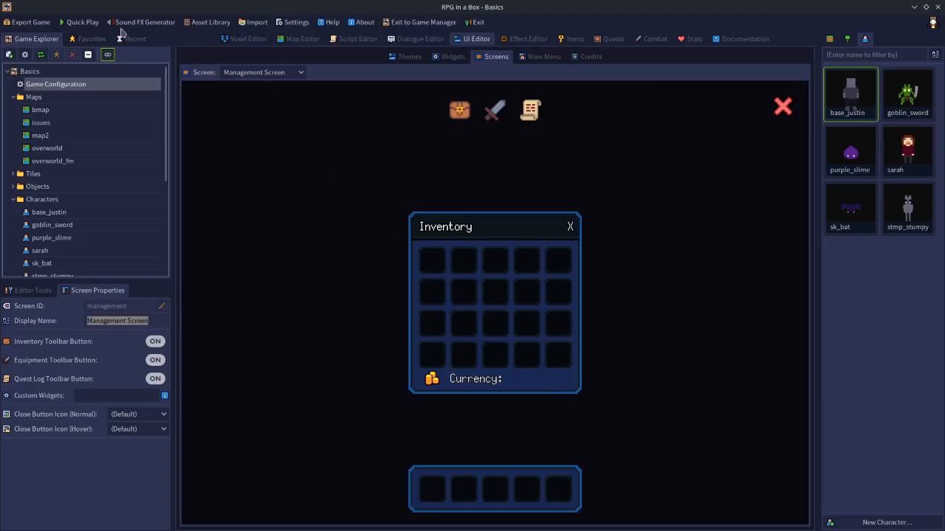
Start Quick Play, walk right, and open then close the standalone Inventory window with the i key.
click(87, 23)
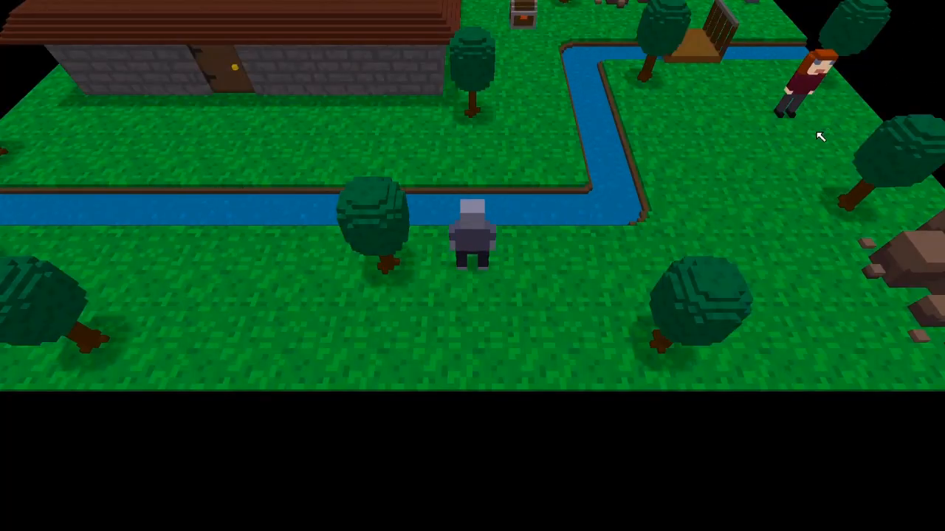
key(Right)
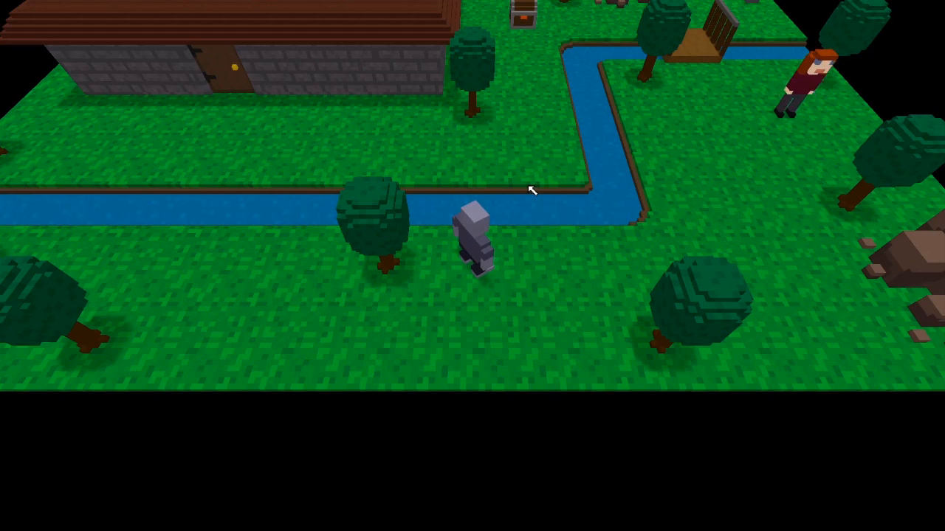
key(i)
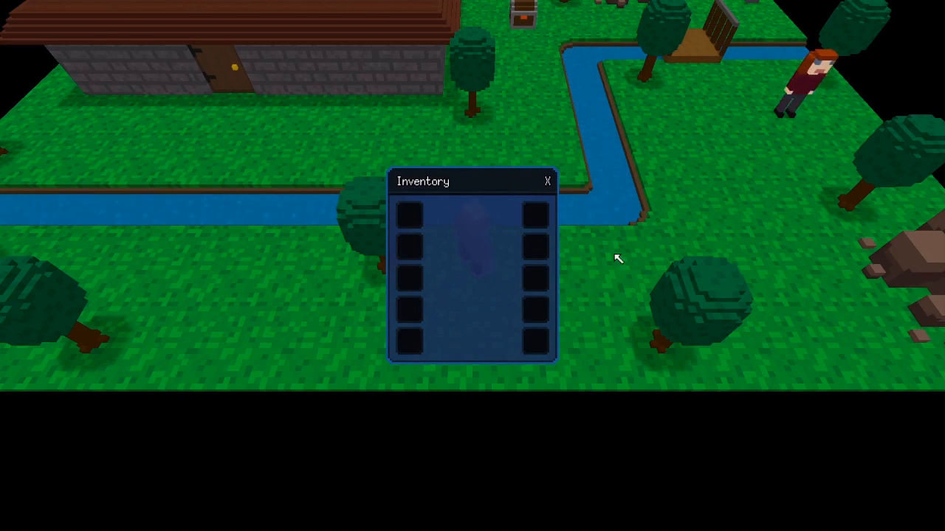
key(i)
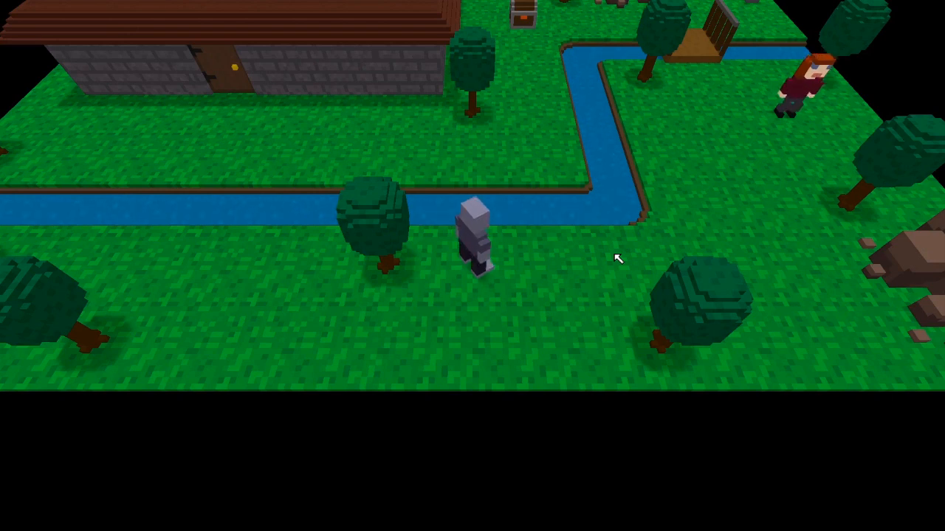
Move the shovel and hammer from the chest into the inventory window, then close both windows.
click(615, 255)
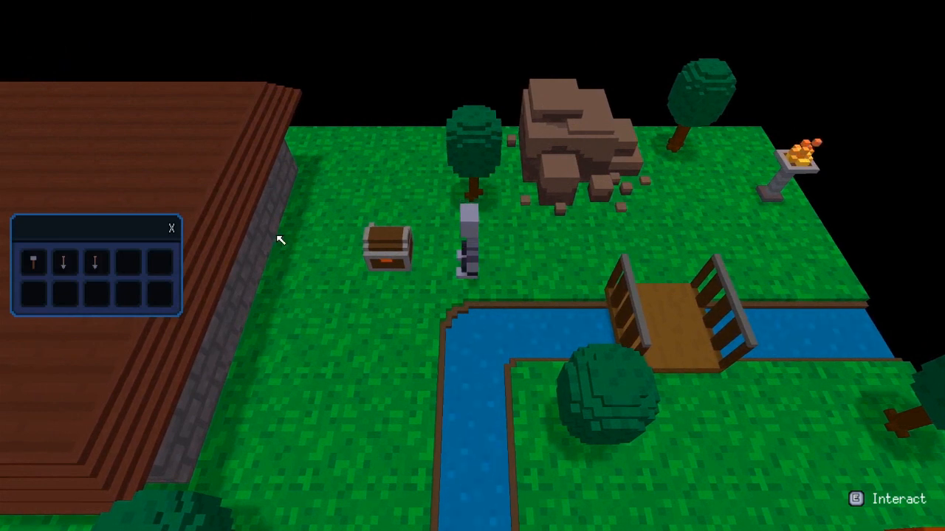
drag(109, 229, 279, 168)
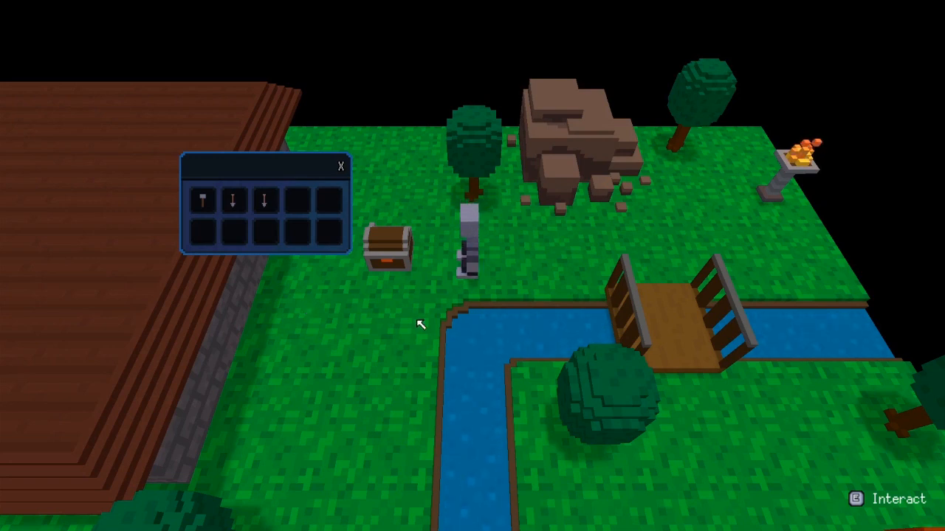
key(i)
drag(458, 185, 591, 119)
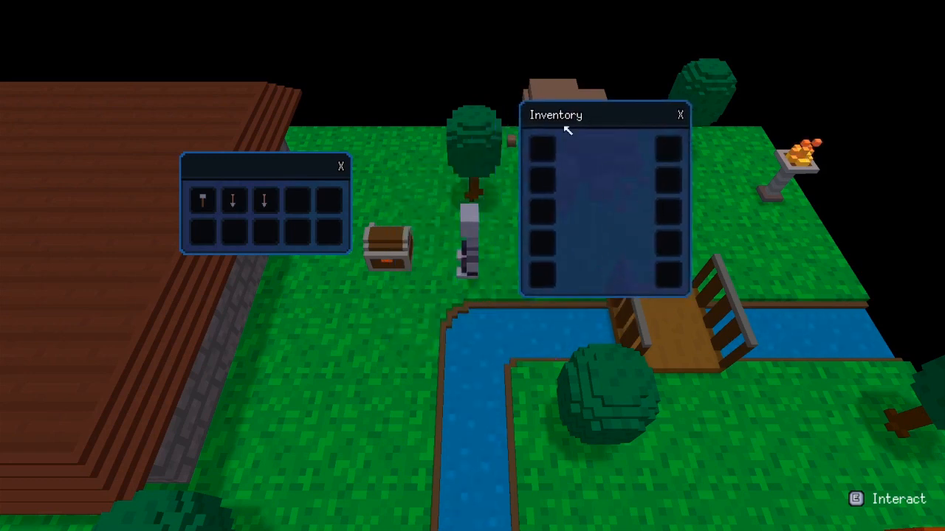
drag(236, 201, 550, 179)
drag(199, 201, 542, 212)
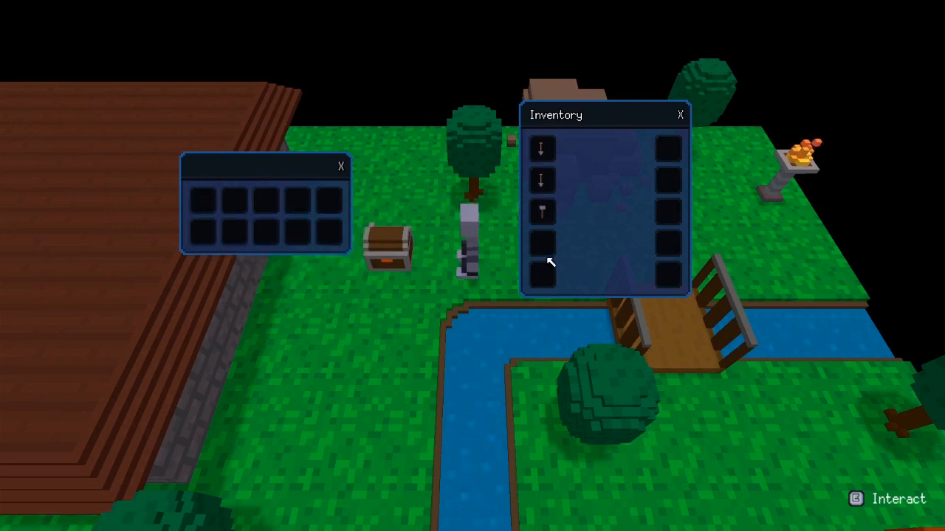
key(i)
click(341, 166)
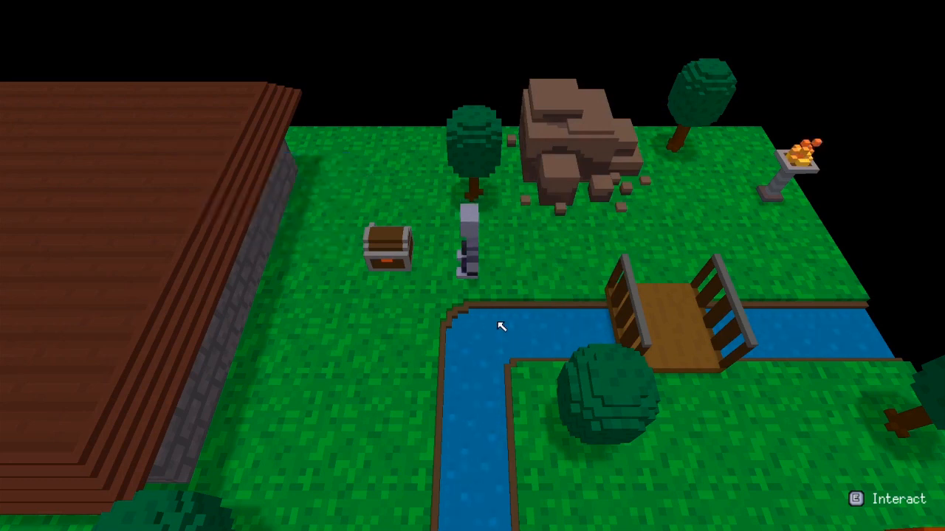
Walk the character, stop the playtest, and switch Management Screen back ON in Game Configuration.
key(d)
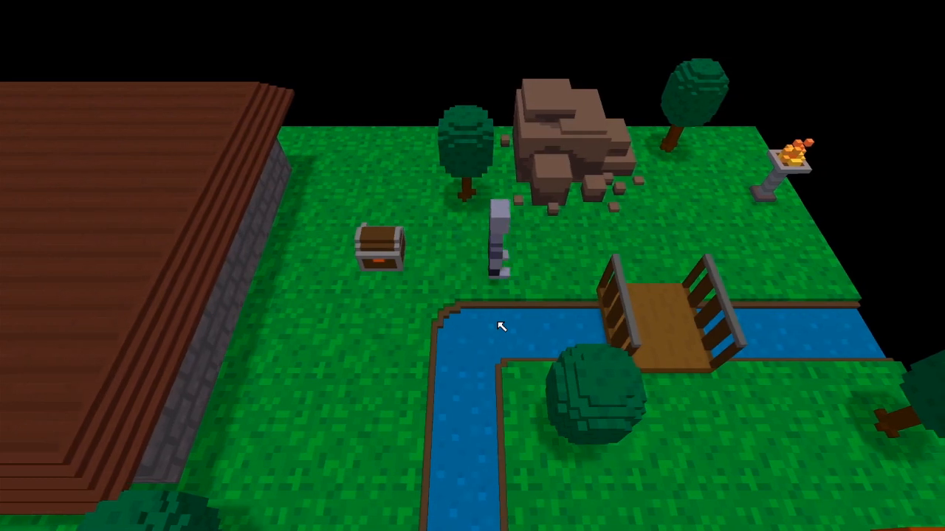
key(a)
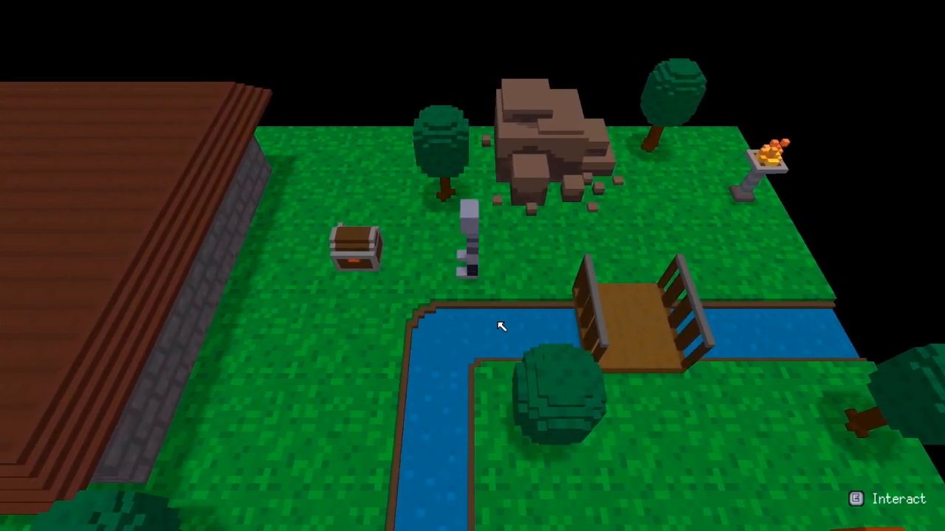
key(Escape)
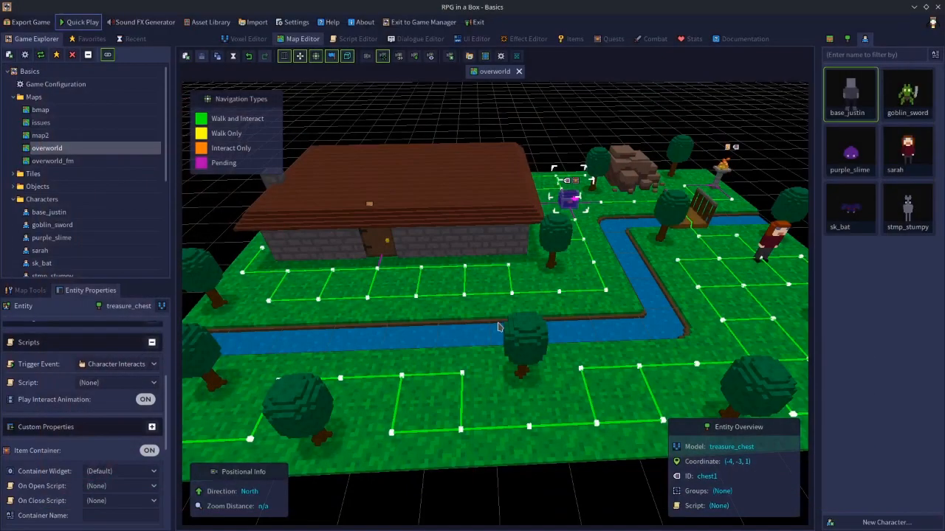
double_click(65, 86)
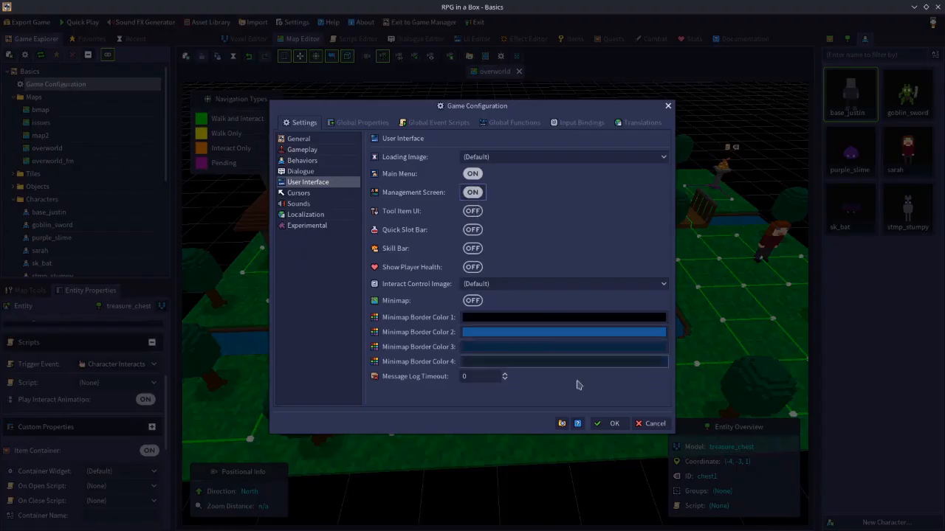
click(608, 423)
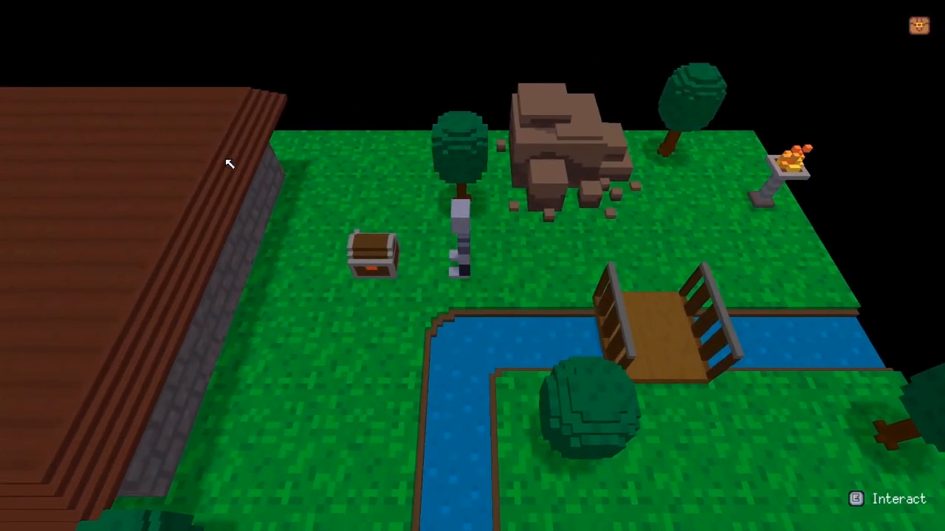
Open the chest, drag two shovels and the hammer into the inventory slots, close the windows, and walk around.
key(e)
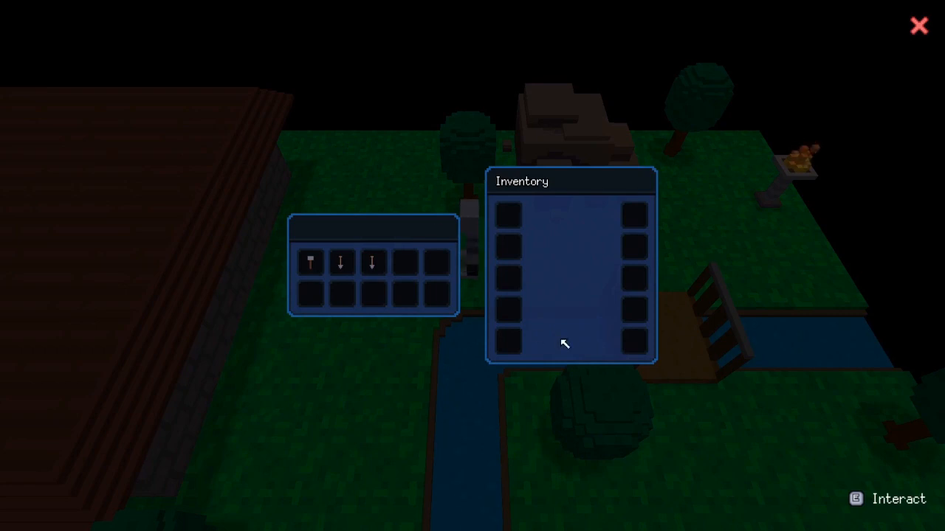
drag(372, 263, 507, 215)
drag(340, 263, 507, 247)
drag(329, 269, 507, 276)
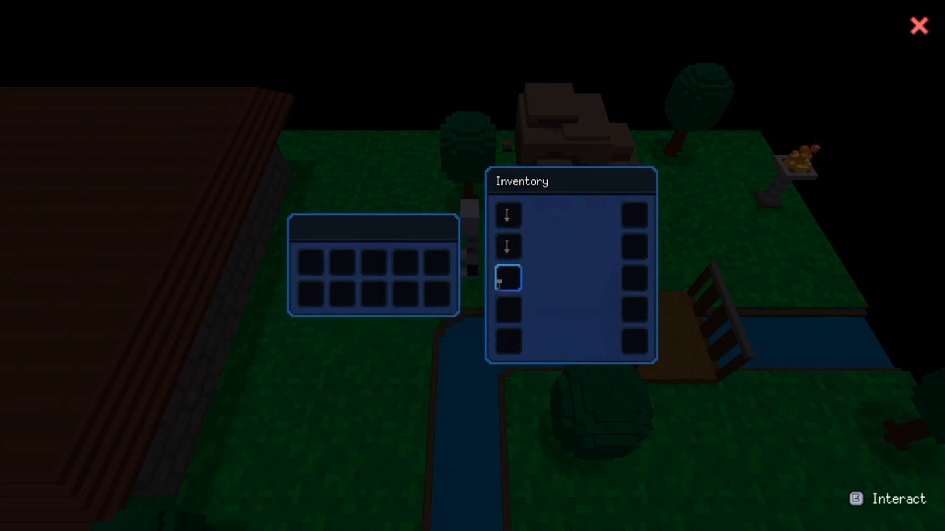
click(920, 28)
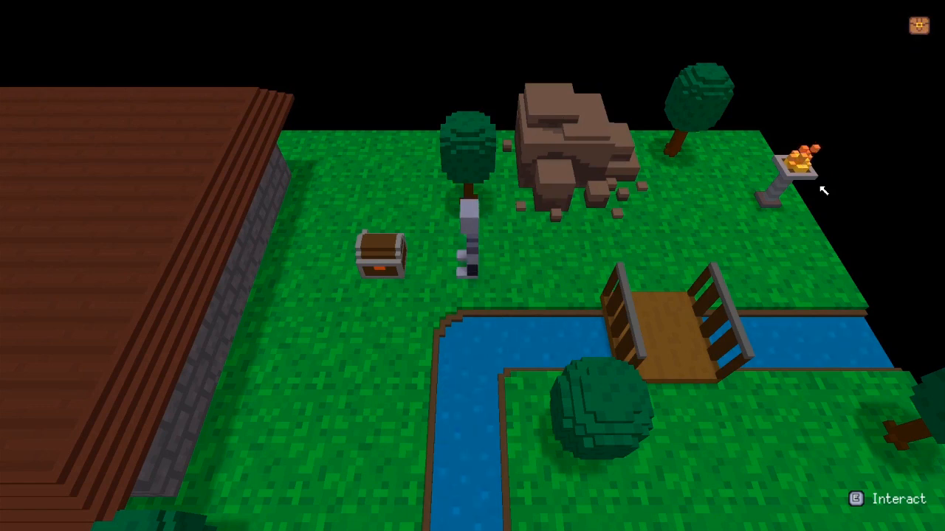
key(d)
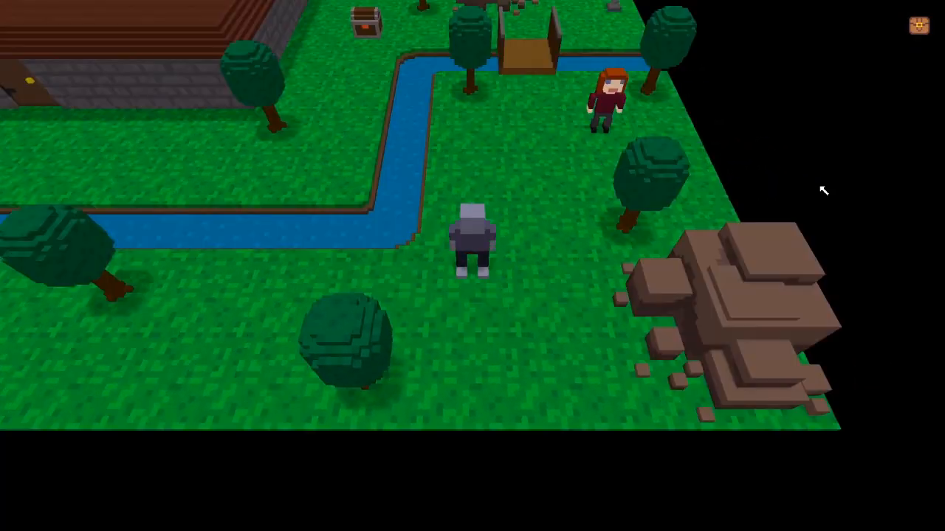
key(a)
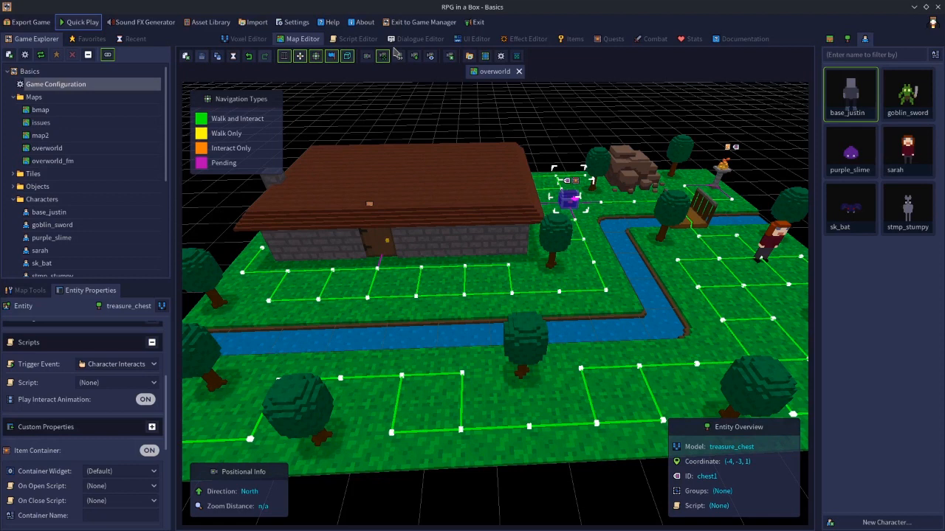
Turn off the Management Screen's Inventory, Equipment and Quest Log toolbar buttons, then open the Script Editor.
click(528, 124)
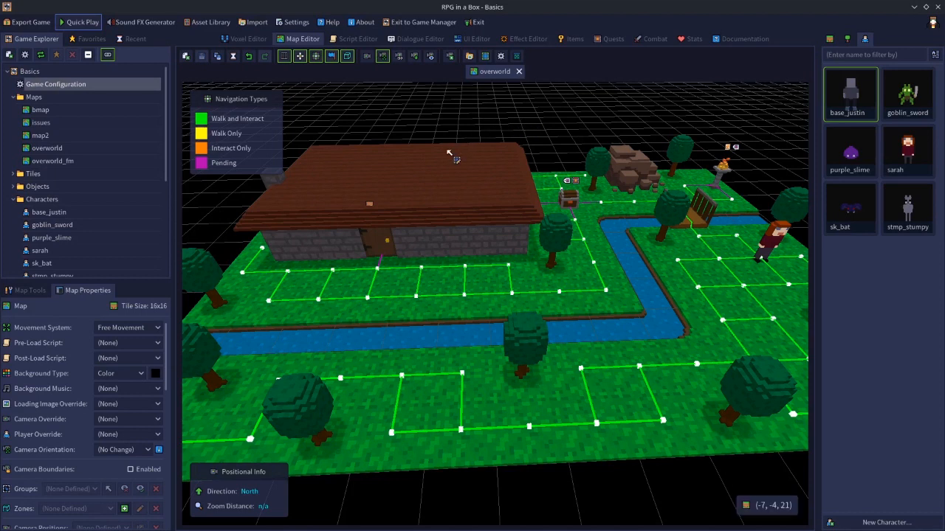
click(468, 40)
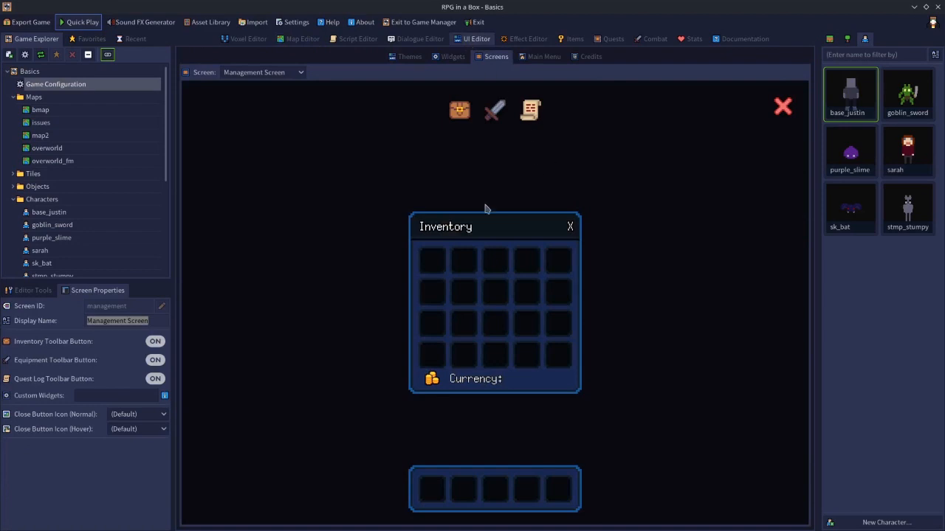
click(155, 342)
click(155, 361)
click(155, 380)
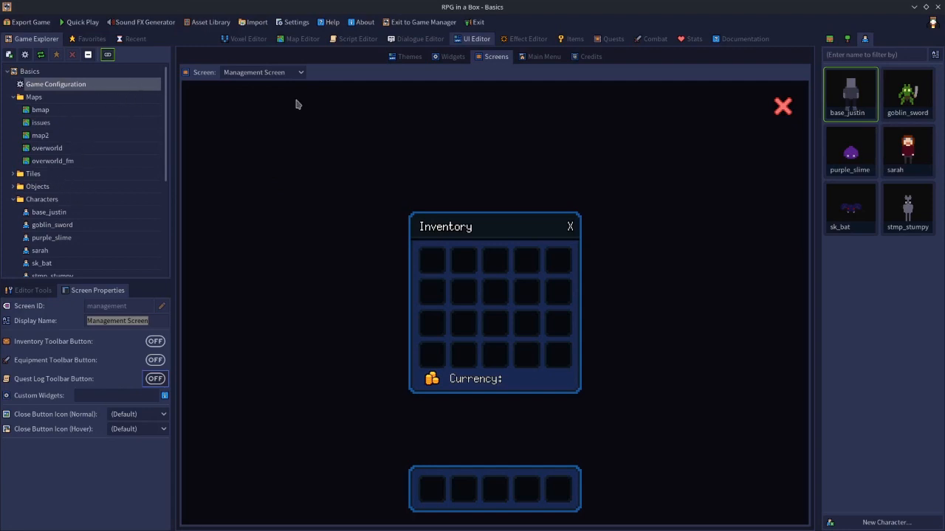
click(354, 39)
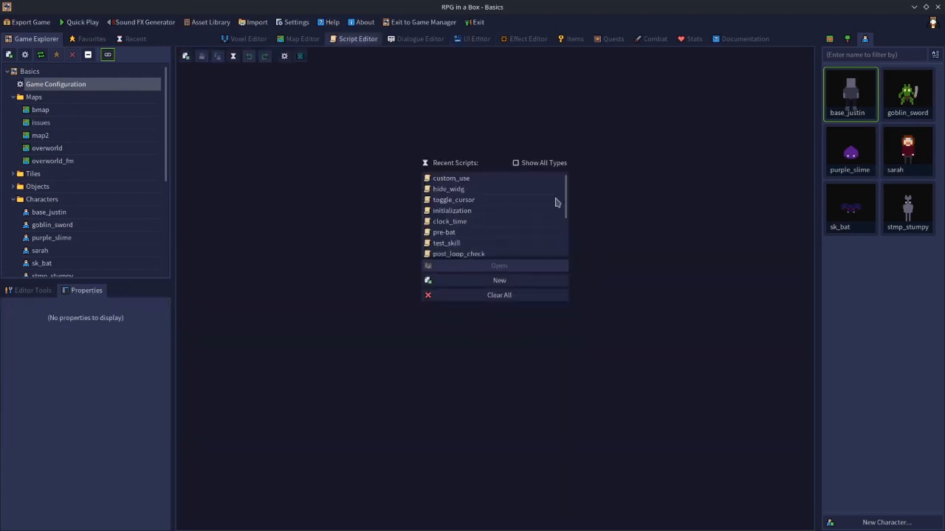
Open the initialization script from Recent Scripts.
mouse_move(565, 186)
mouse_down()
mouse_move(560, 230)
mouse_move(558, 189)
mouse_up()
click(467, 198)
double_click(466, 198)
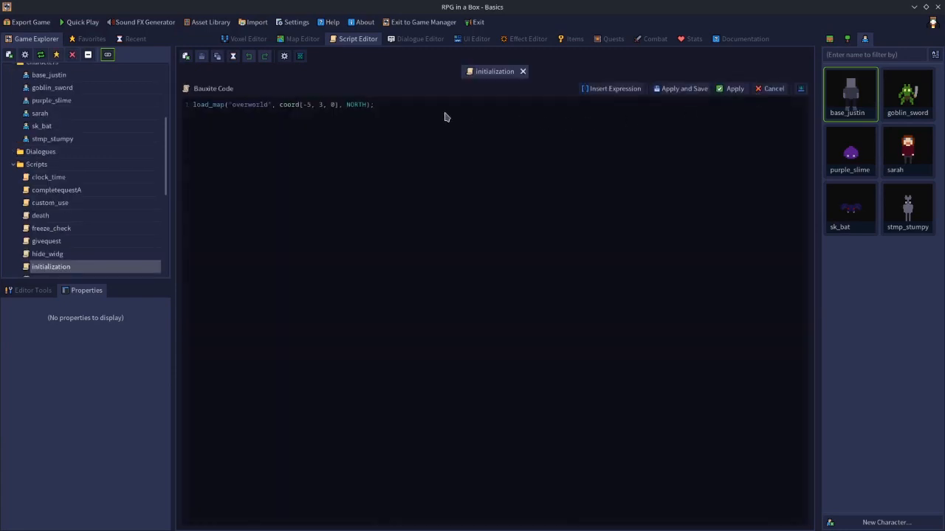
Add '//hide_toolbar();' as line 2 below load_map, save the script, and launch Quick Play.
key(Return)
text(hidetool)
key(BackSpace)
key(BackSpace)
key(BackSpace)
key(BackSpace)
text(_toolbar();)
click(193, 118)
text(//)
click(680, 89)
click(78, 22)
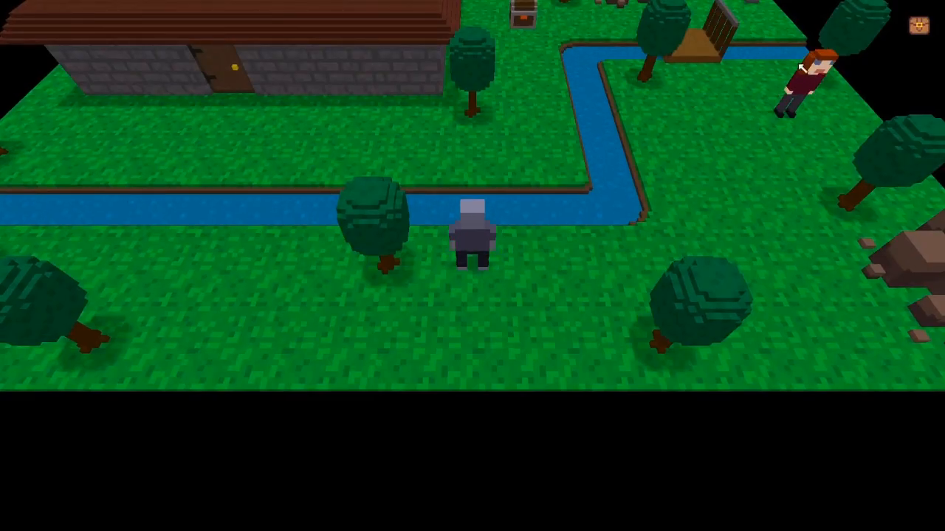
Open and close the Inventory window, then toggle the dimmed management overlay with the corner button and i key.
click(919, 26)
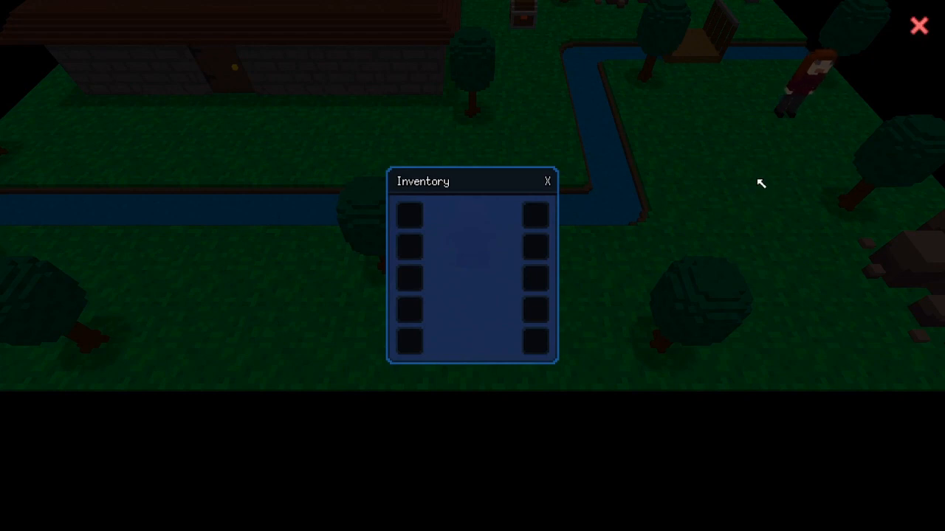
click(549, 183)
click(921, 29)
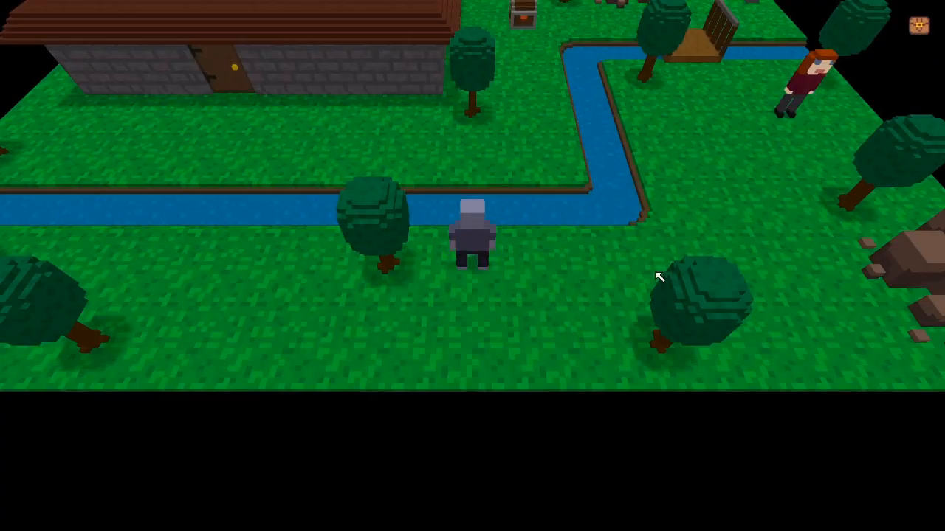
click(914, 26)
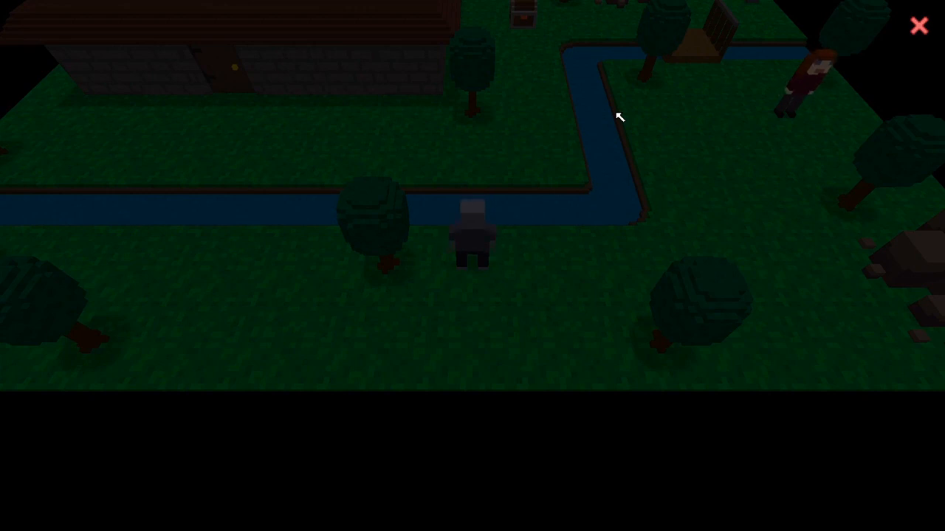
click(919, 26)
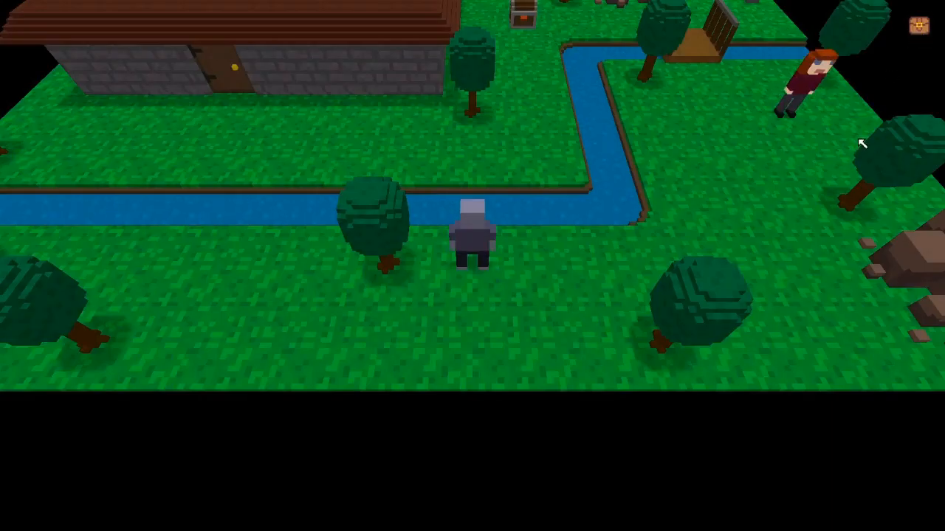
key(i)
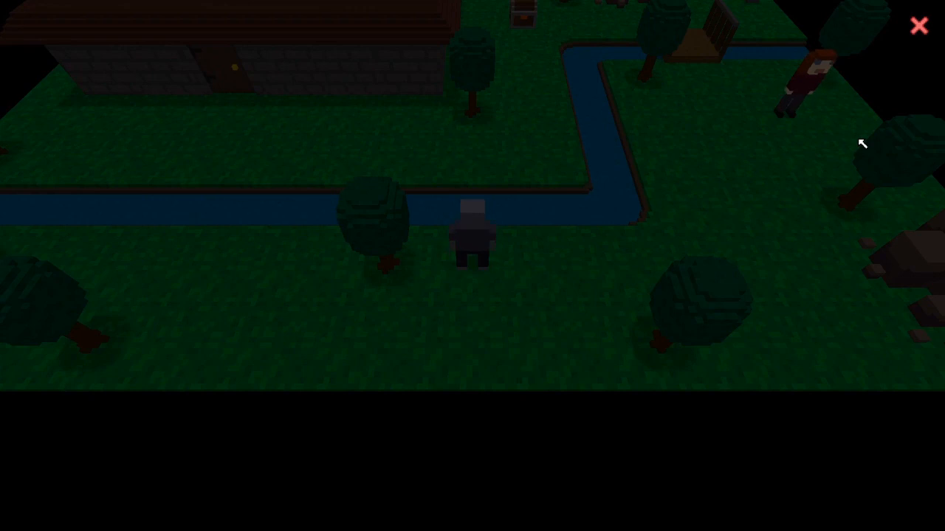
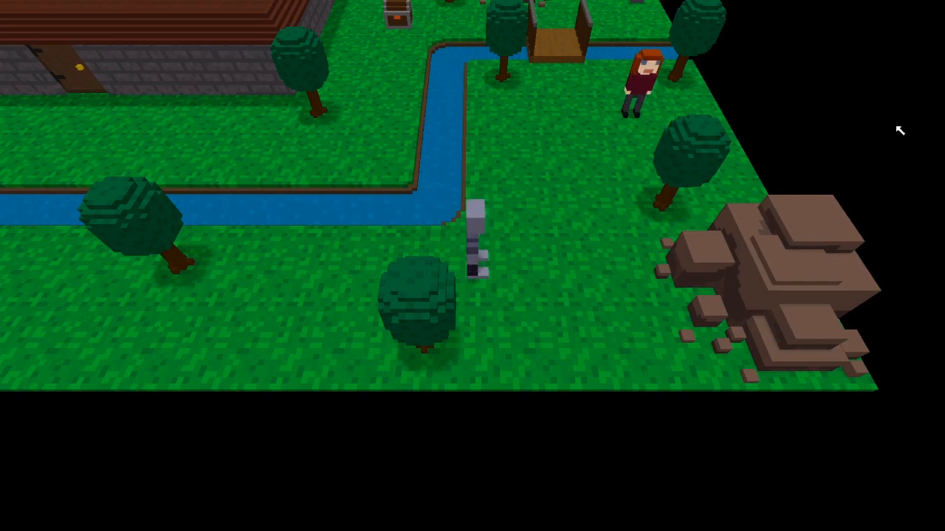
Walk the character up across the bridge to the chest and open it with E.
key(w)
key(d)
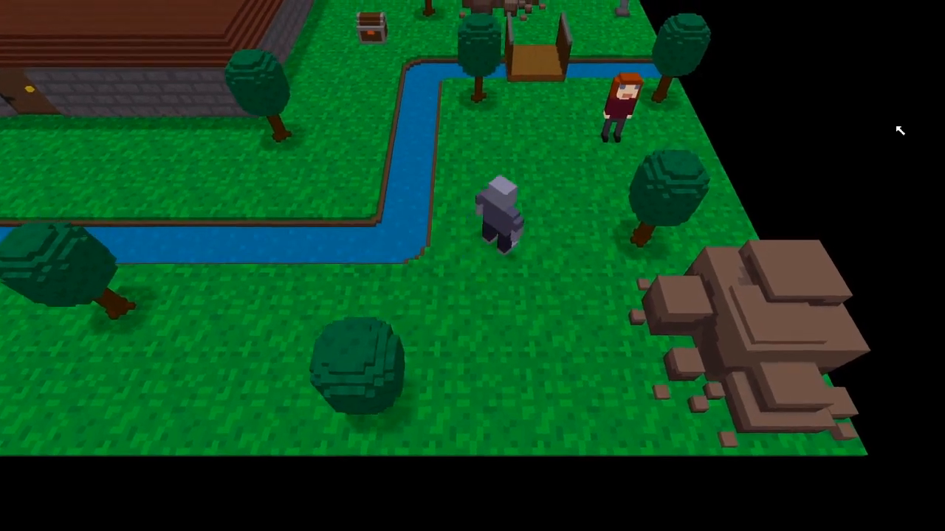
key(w)
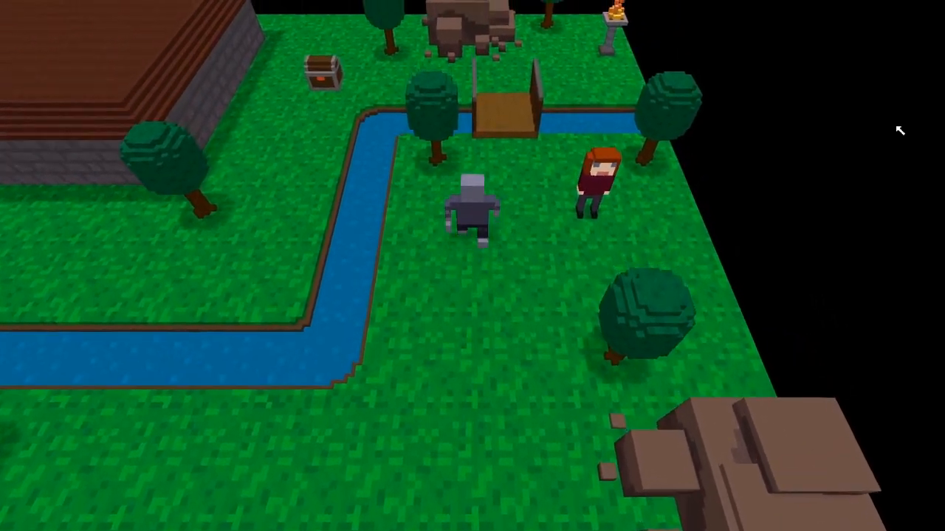
key(w)
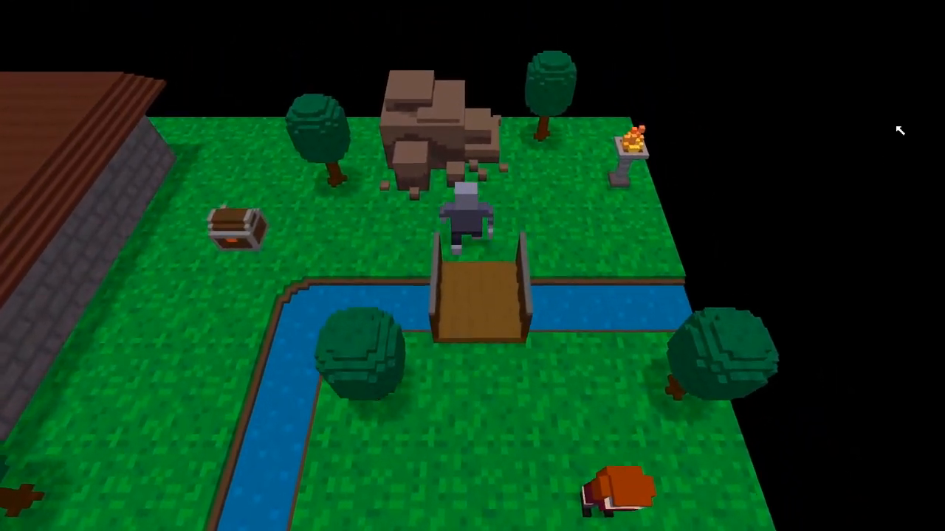
key(a)
key(e)
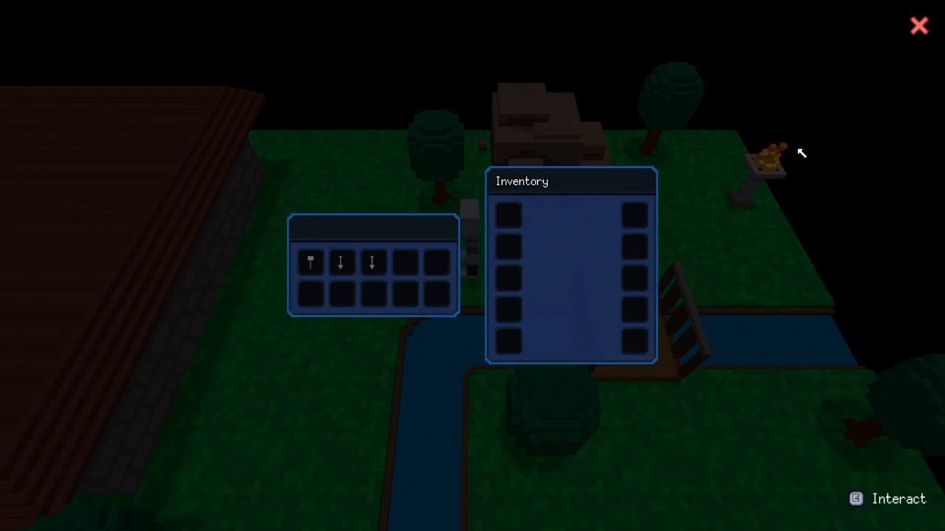
Close the panels, reopen the chest, and drag both shovels into Inventory slots.
click(919, 26)
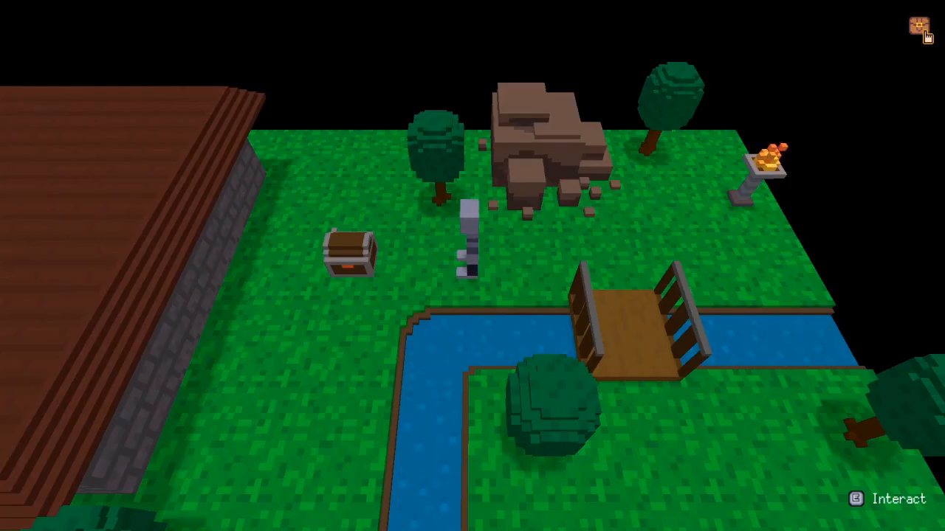
key(a)
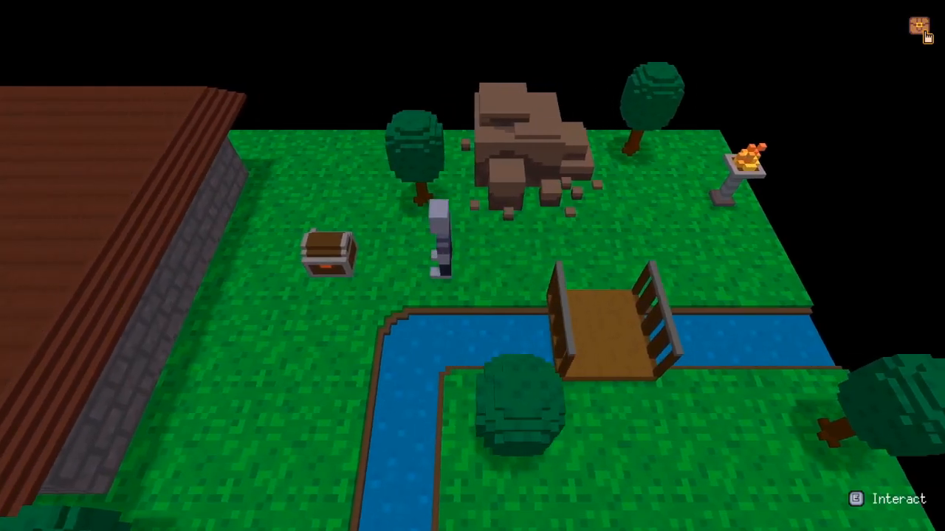
key(e)
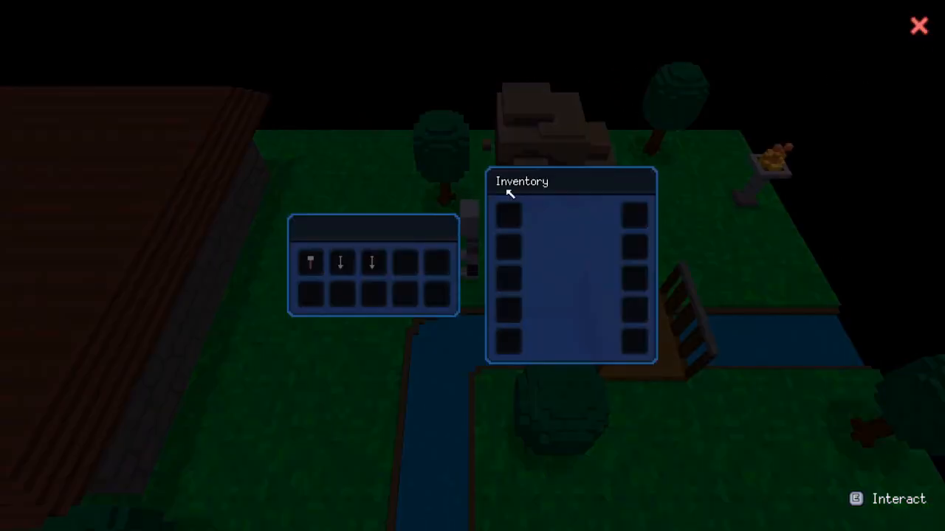
drag(344, 263, 506, 215)
drag(374, 264, 506, 248)
Close the chest, walk back down across the bridge, and bring up the pause menu.
key(e)
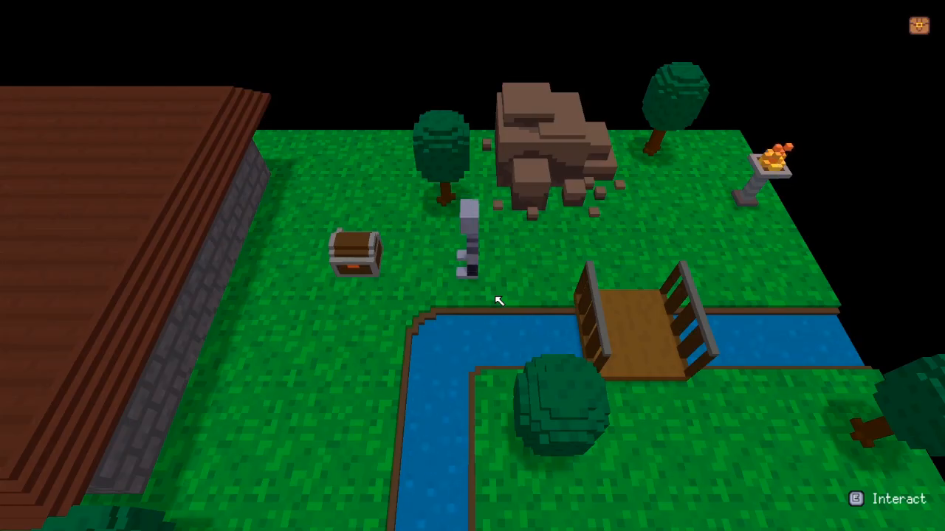
key(d)
key(s)
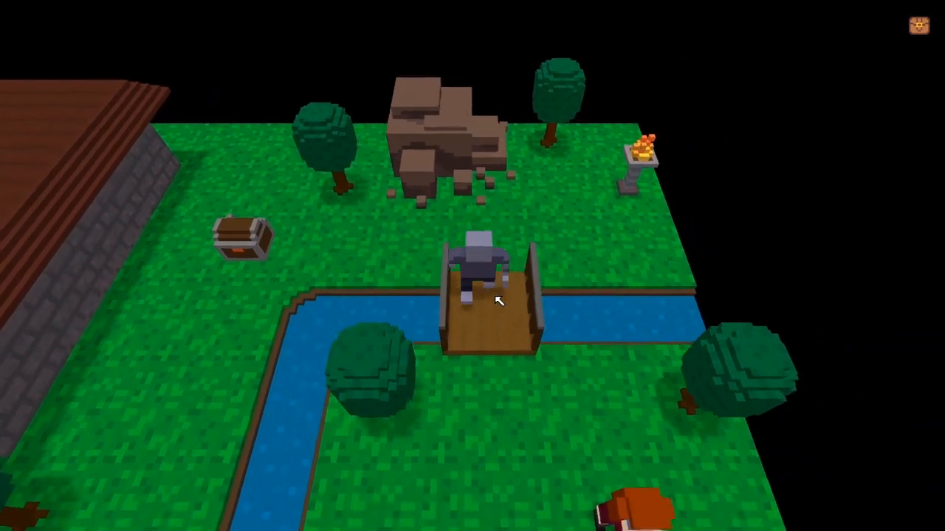
key(s)
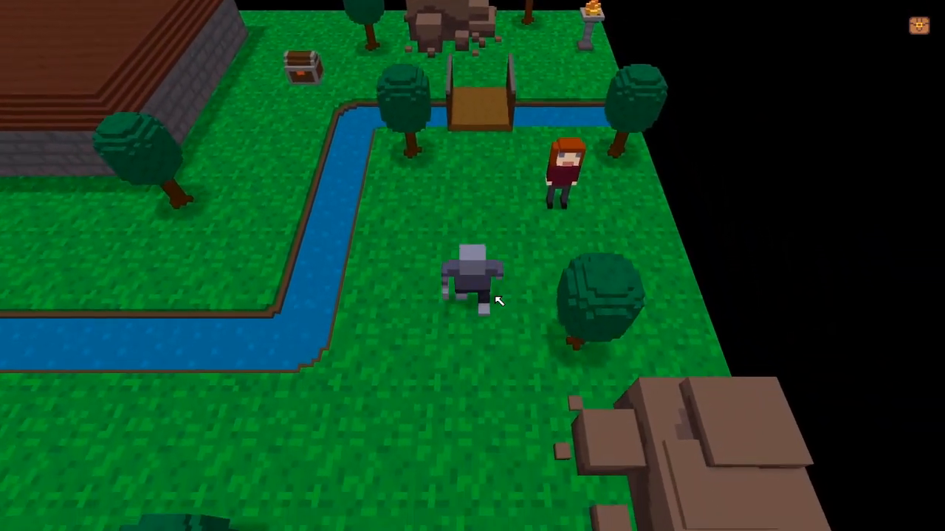
key(e)
key(e)
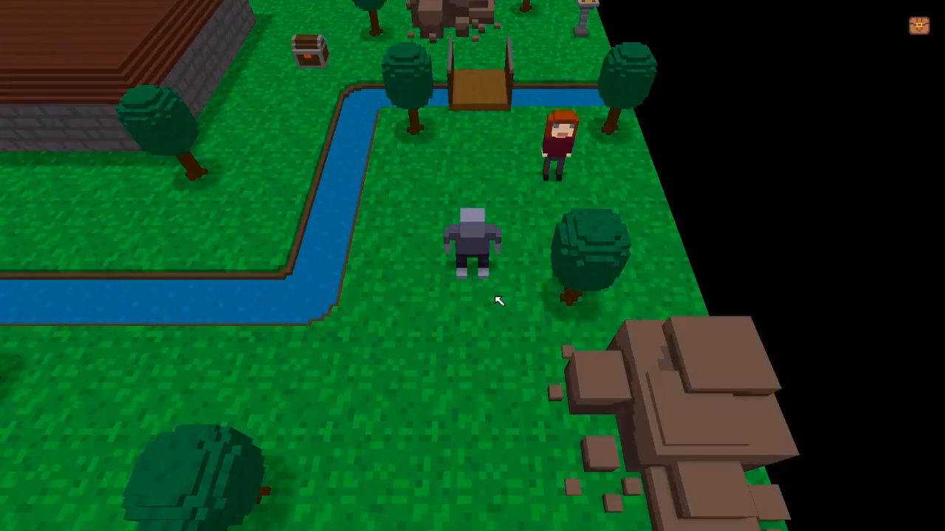
key(Escape)
key(Escape)
Resume play and run hide_toolbar() in the debug console.
key(d)
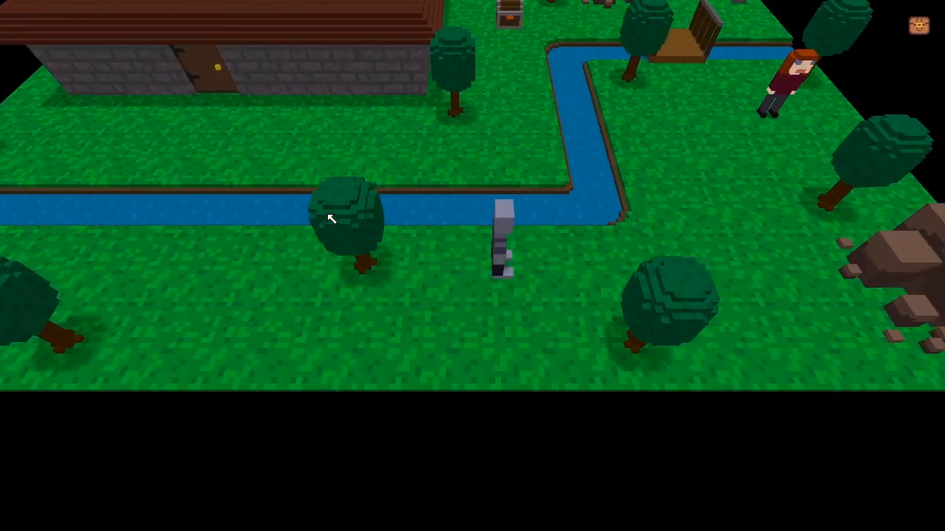
key(grave)
text(hi)
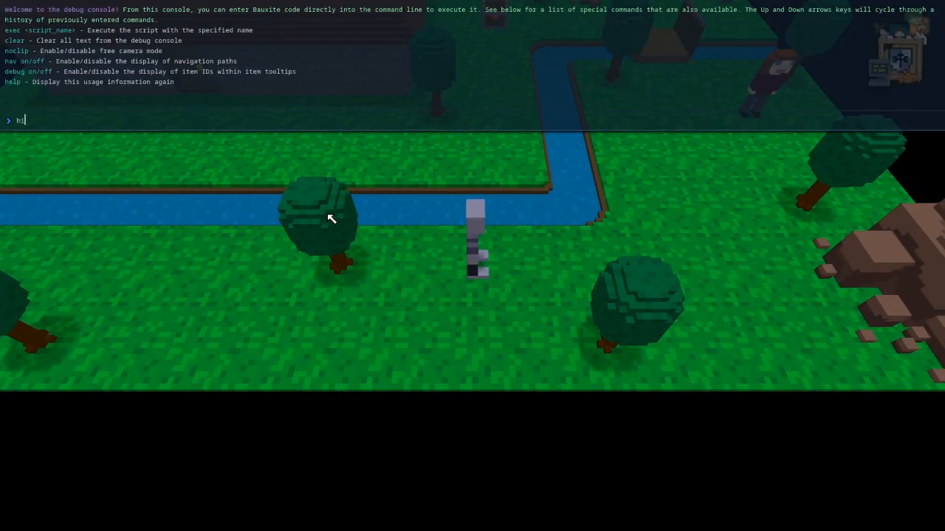
text(de_toolbar())
key(Return)
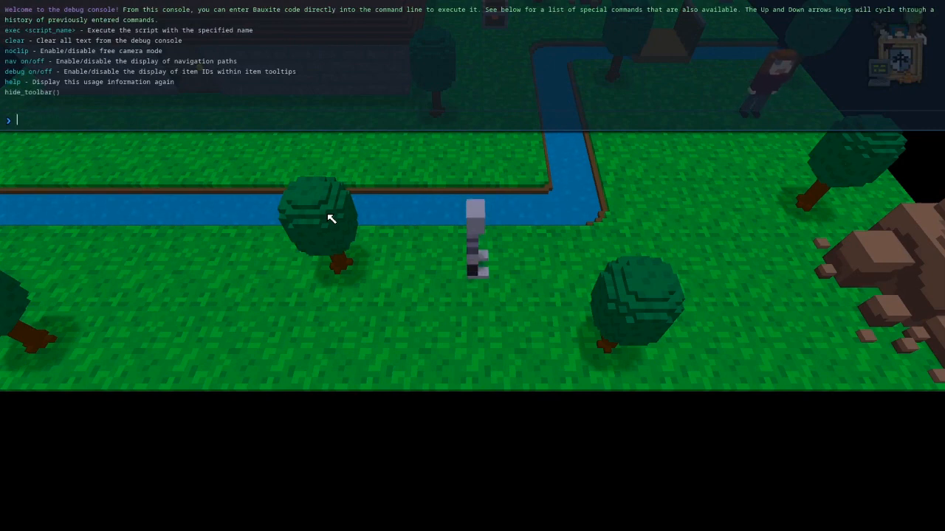
key(grave)
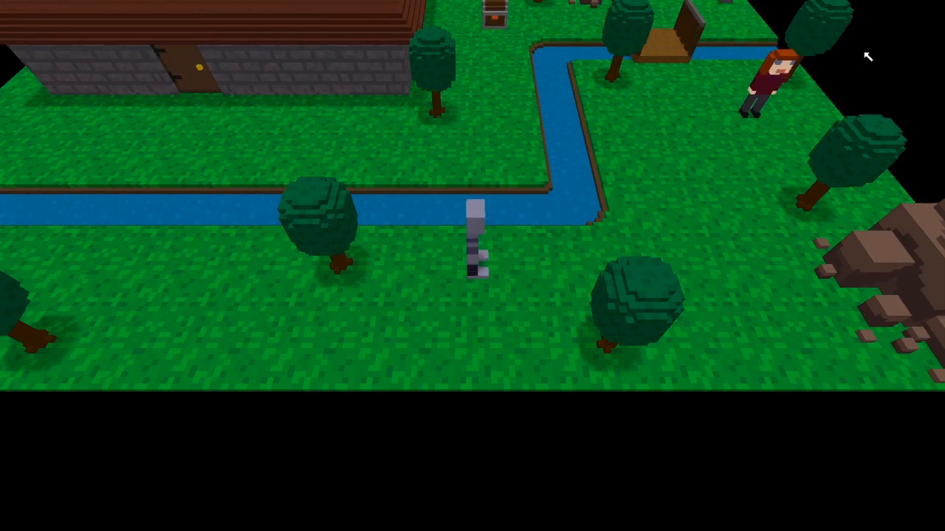
Walk the character around the grass and over to the right.
key(s)
key(a)
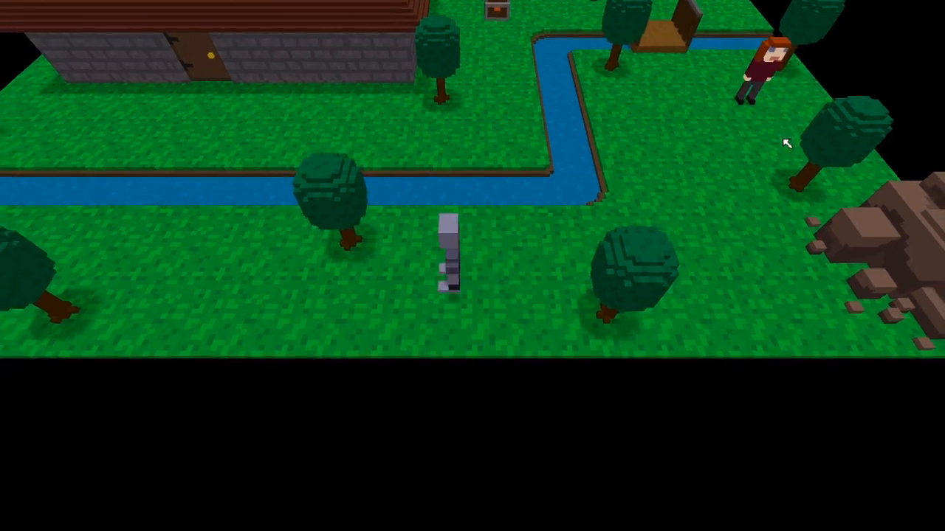
key(w)
key(s)
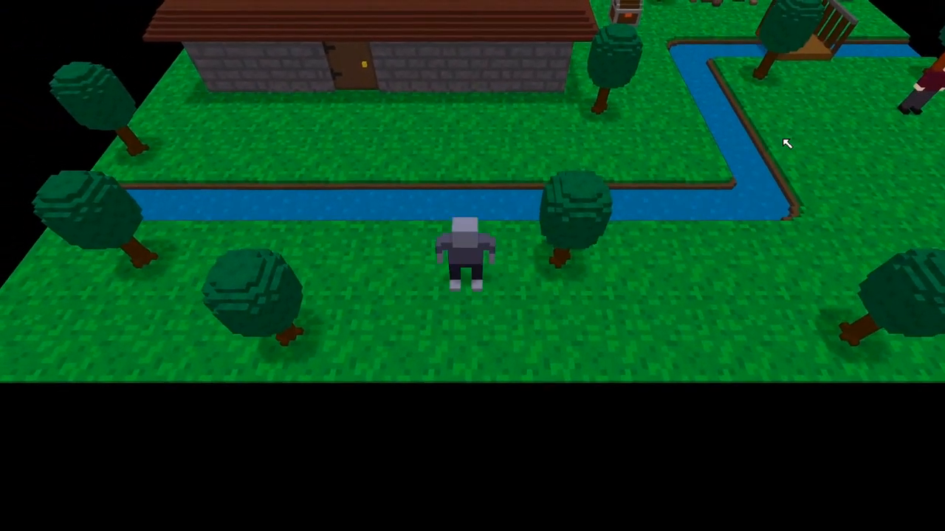
key(d)
key(w)
key(d)
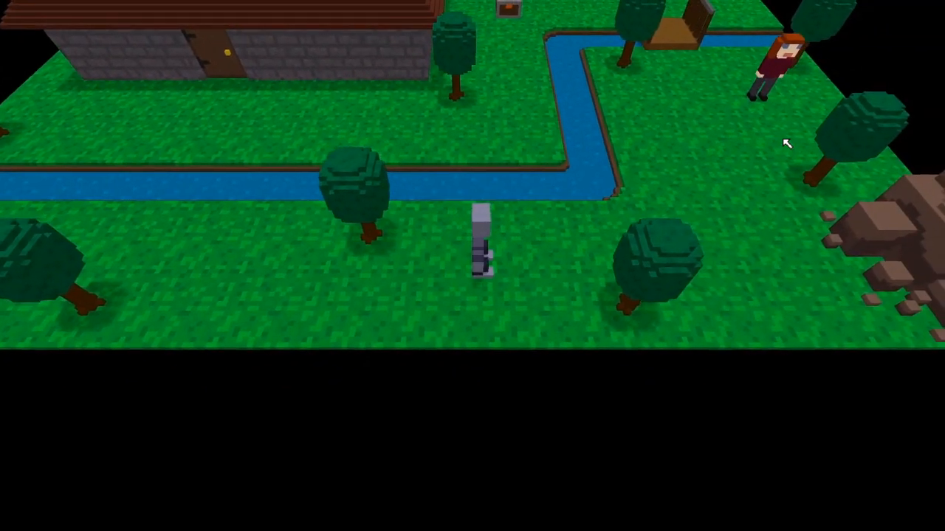
Toggle the standalone Inventory panel with the i key, closing it by clicking off it.
key(i)
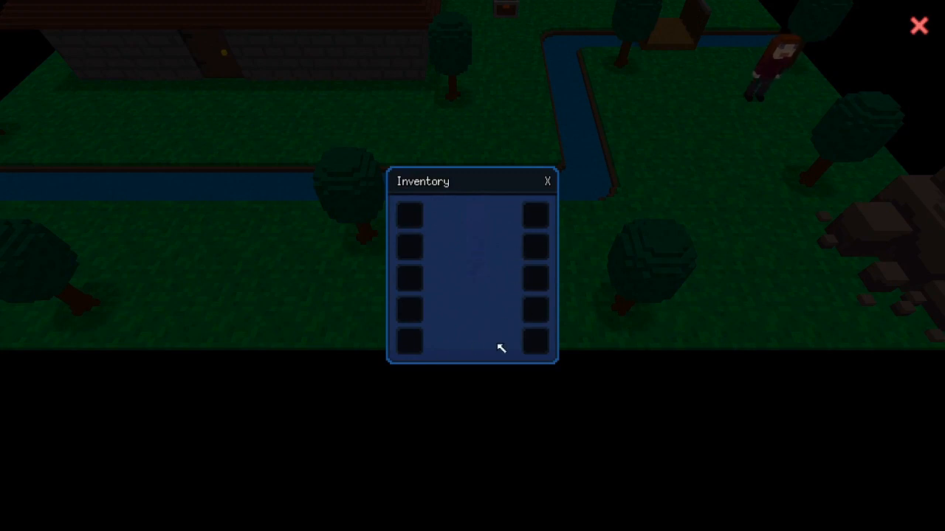
key(Escape)
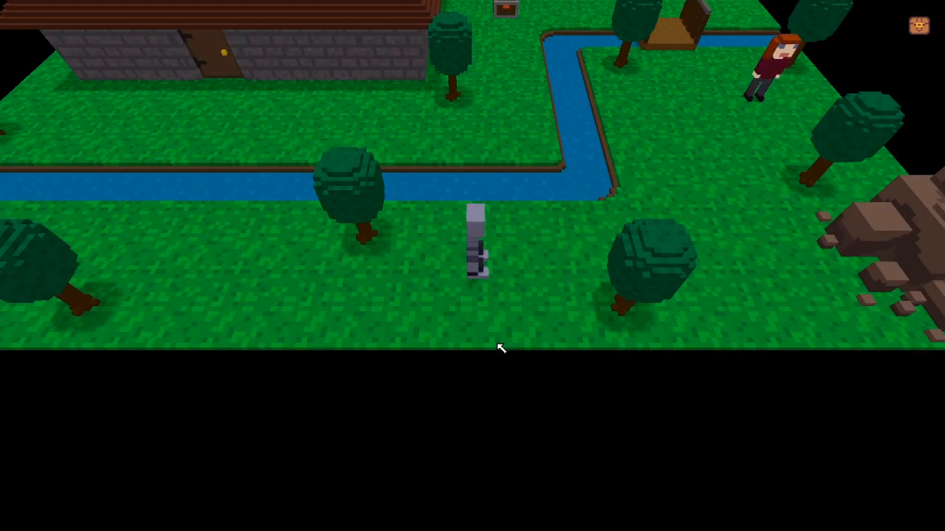
key(i)
key(i)
key(i)
key(i)
key(i)
key(i)
key(i)
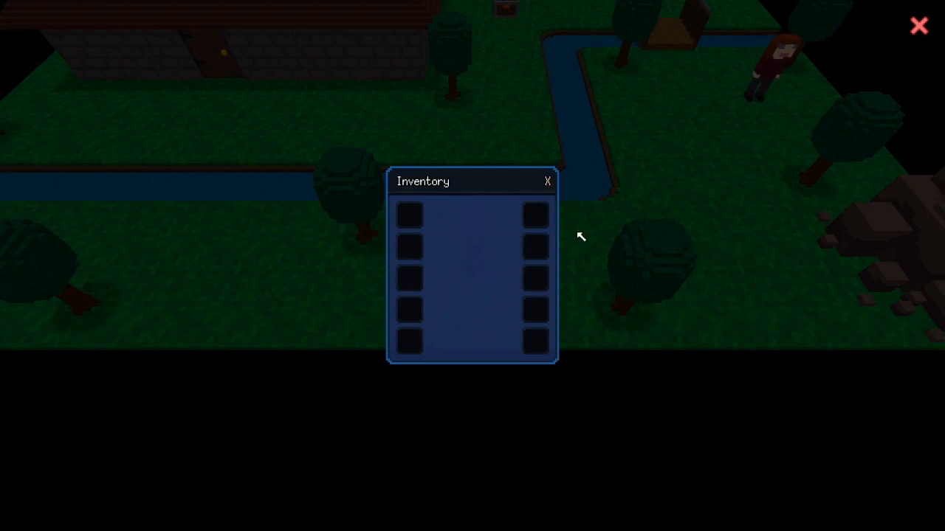
click(578, 231)
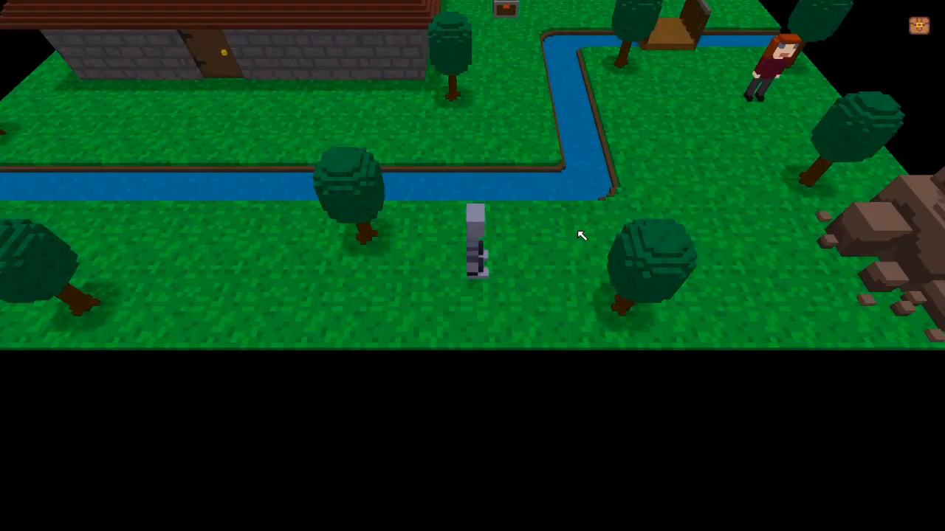
key(i)
key(i)
key(i)
key(i)
Recall and rerun hide_toolbar() from the debug console history.
key(grave)
key(Up)
key(Return)
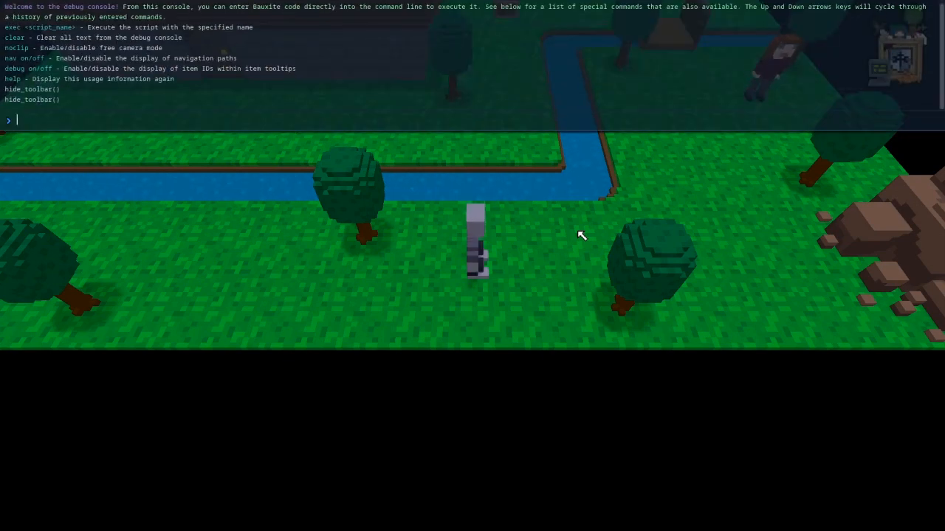
key(grave)
Walk around the grass, then open and close the Inventory panel.
key(a)
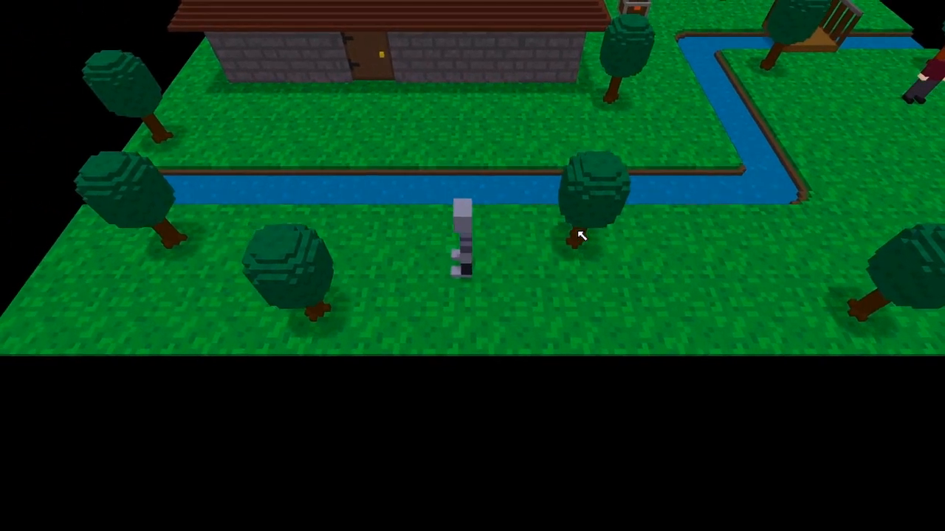
key(d)
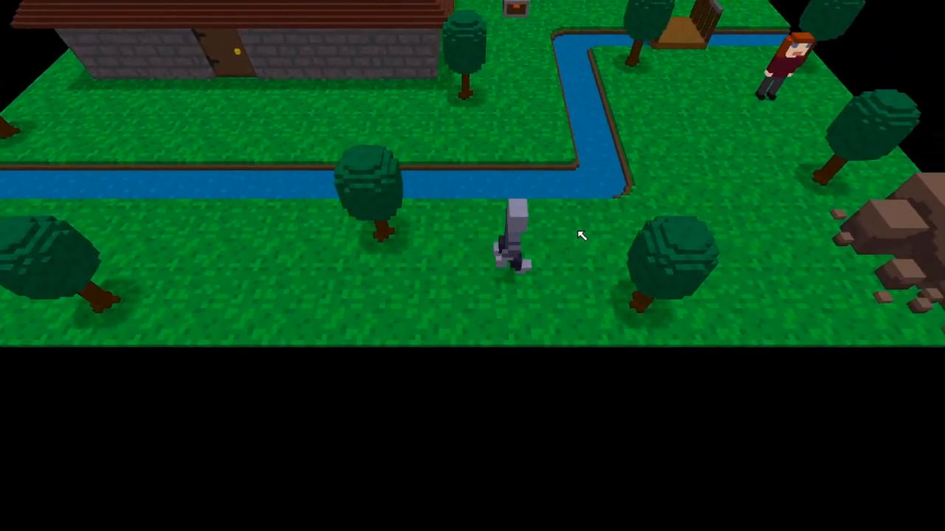
key(s)
key(a)
key(w)
key(d)
key(a)
key(s)
key(i)
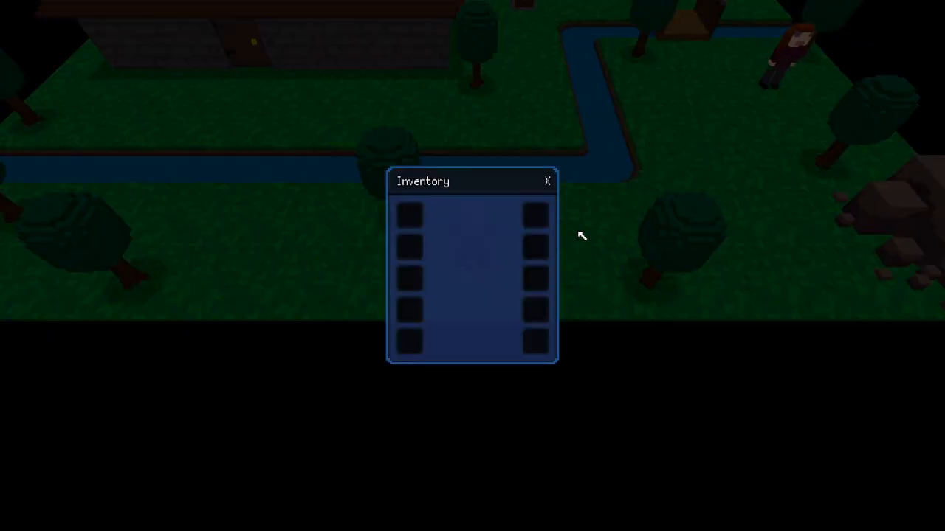
key(i)
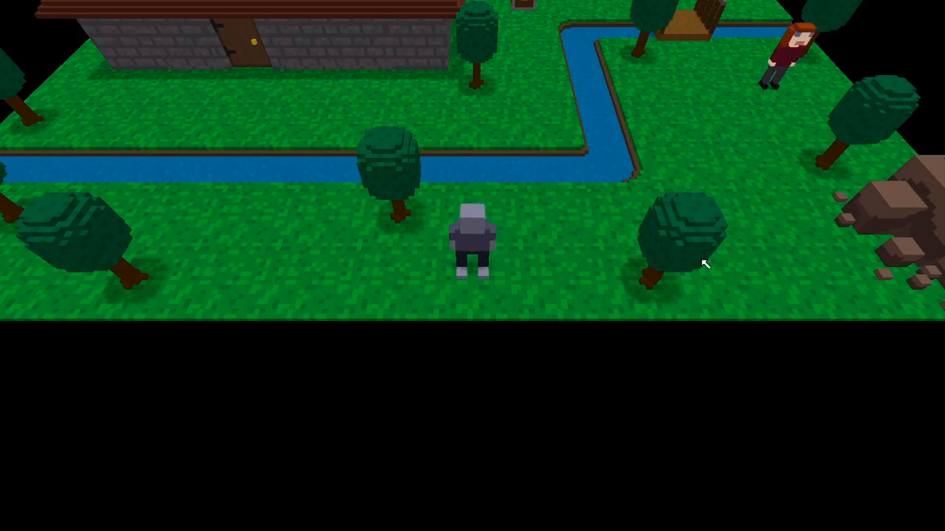
Walk across the bridge to the chest and open it beside the inventory.
key(w)
key(d)
key(w)
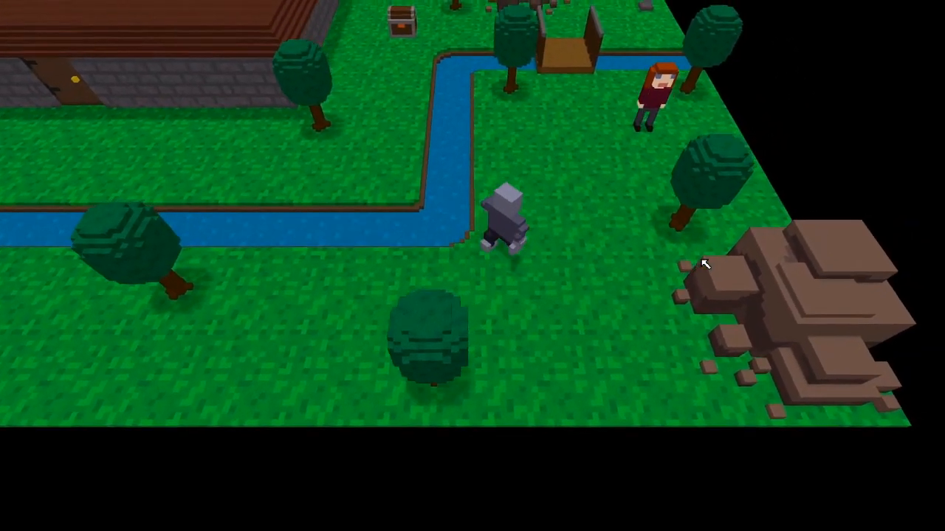
key(w)
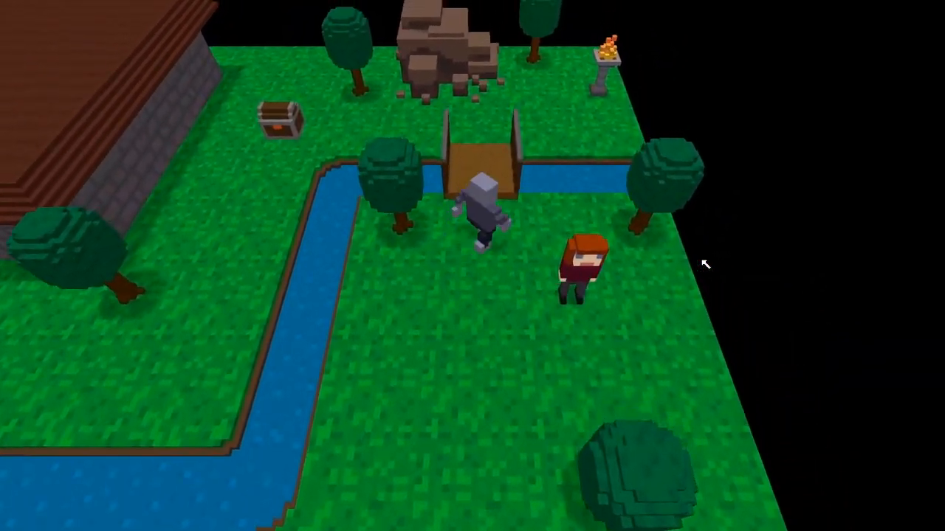
key(a)
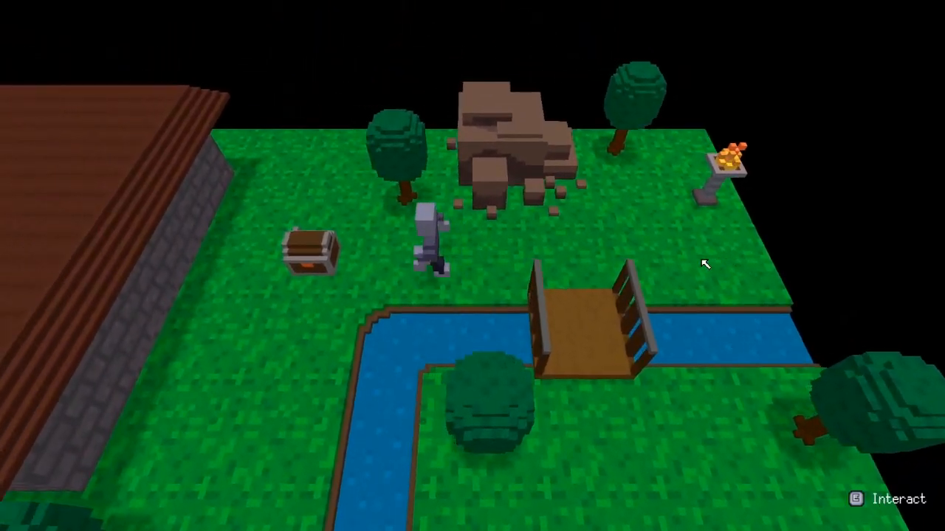
key(e)
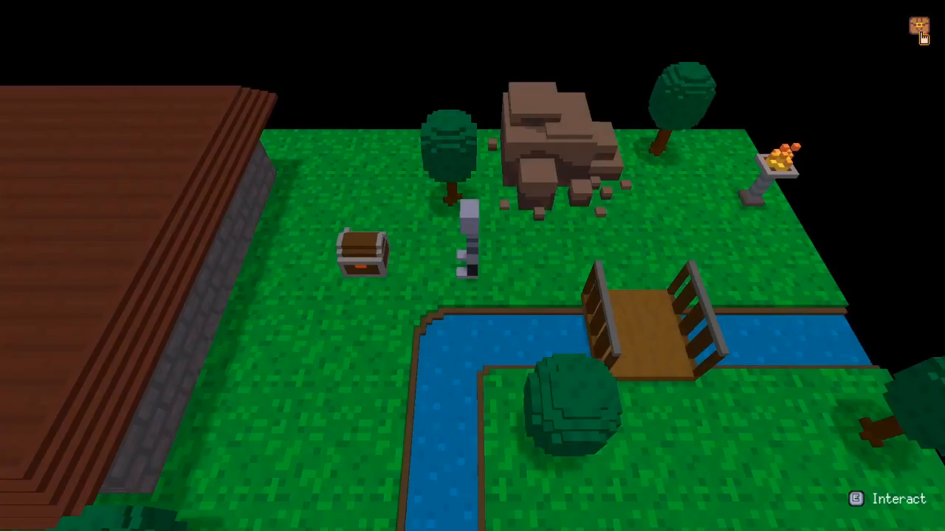
Close the chest and inventory panels and walk back over the bridge along the river.
click(918, 27)
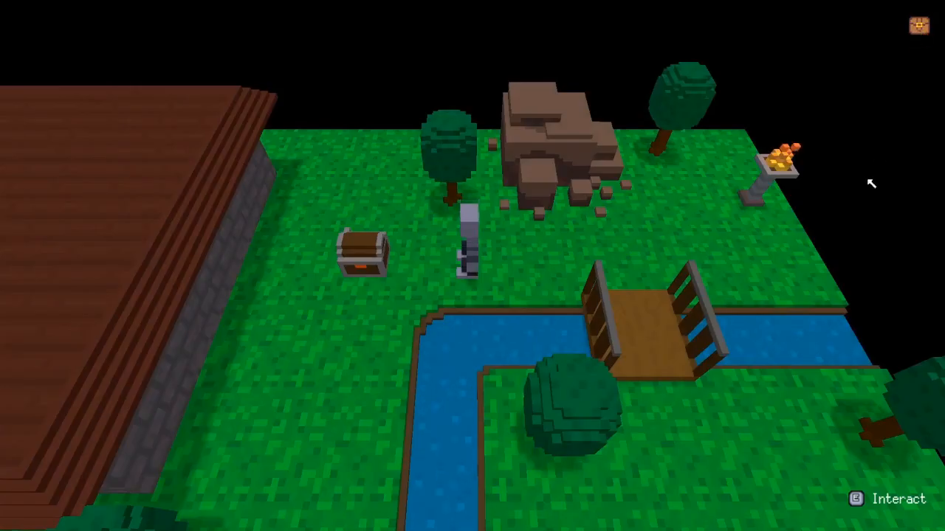
key(d)
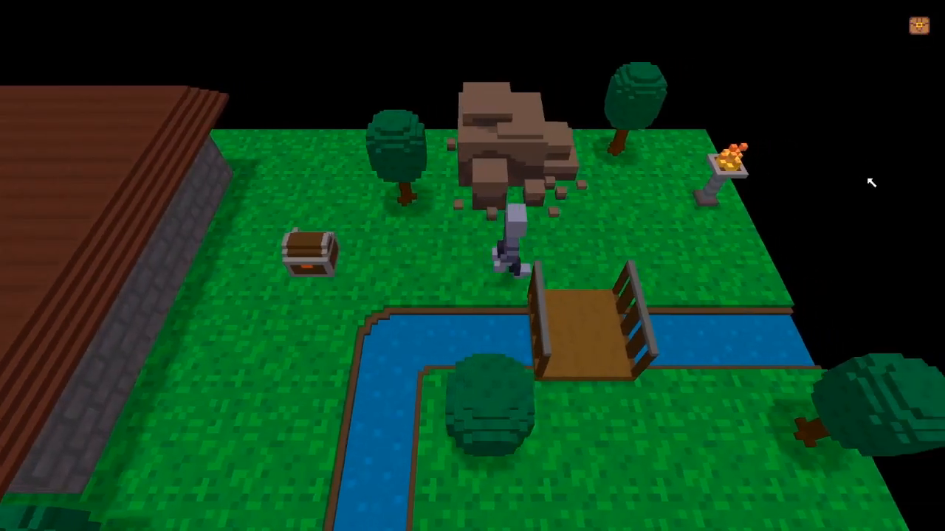
key(s)
key(s)
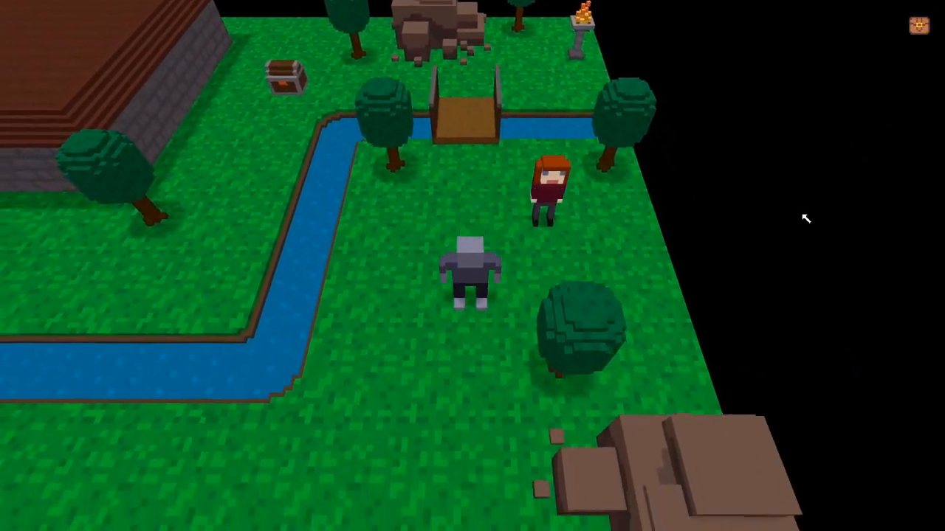
key(a)
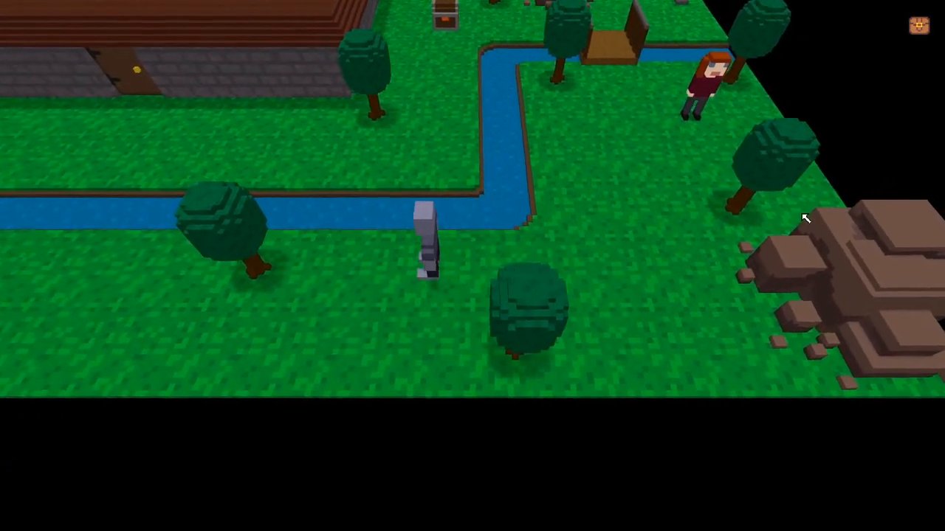
key(s)
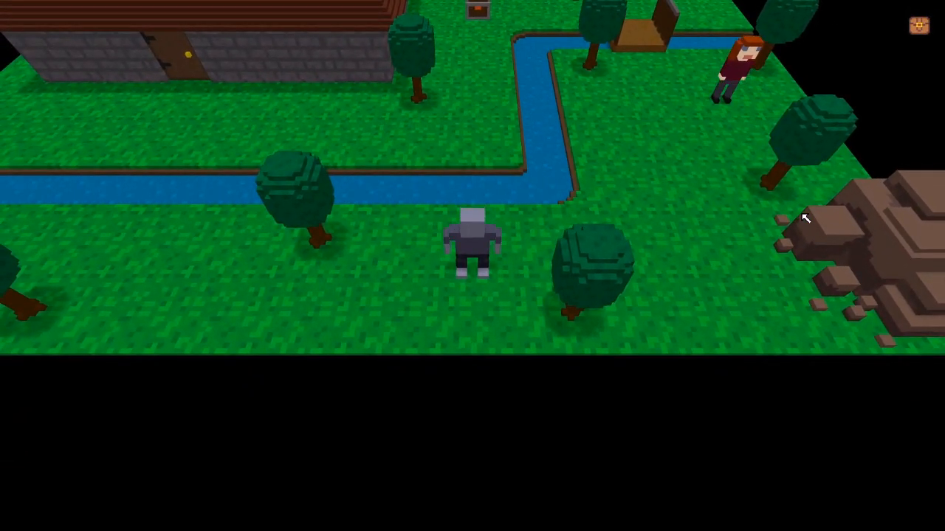
Roam the southern grass between the trees, then end the Quick Play test.
key(d)
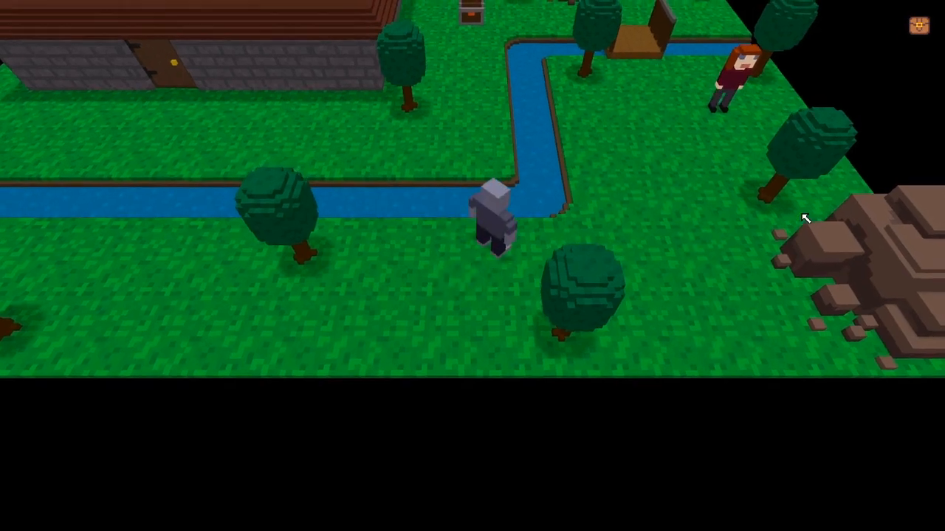
key(s)
key(a)
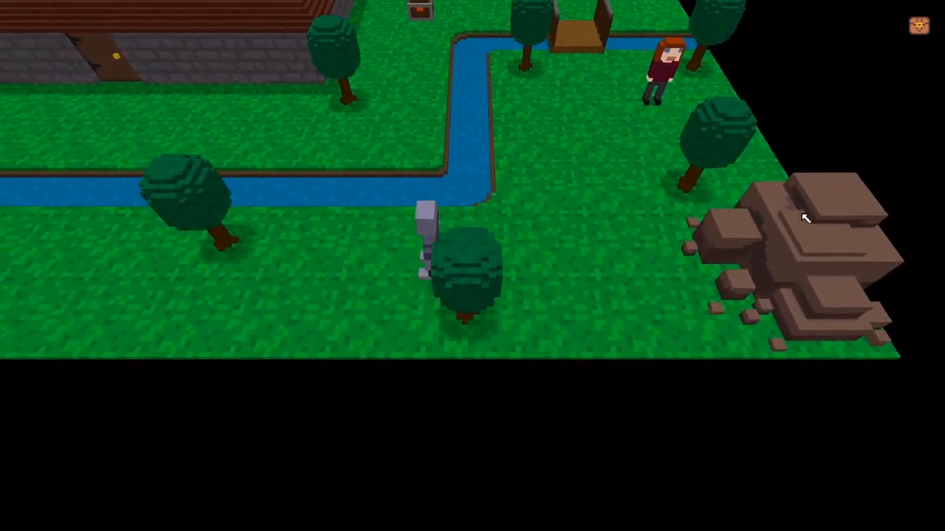
key(s)
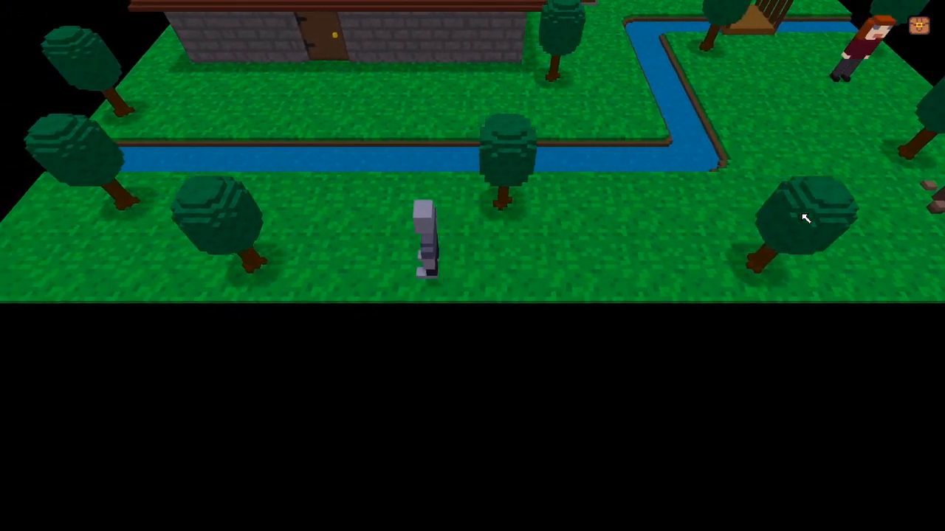
key(w)
key(s)
key(d)
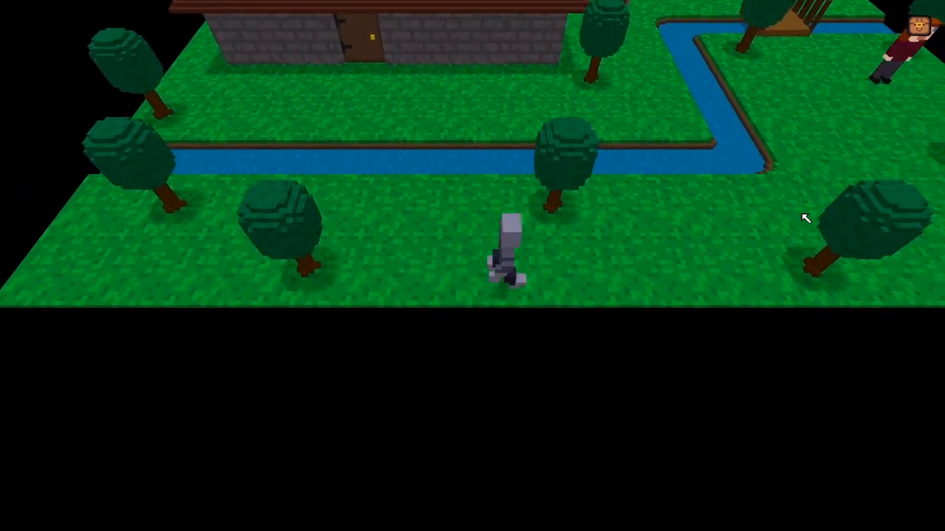
key(w)
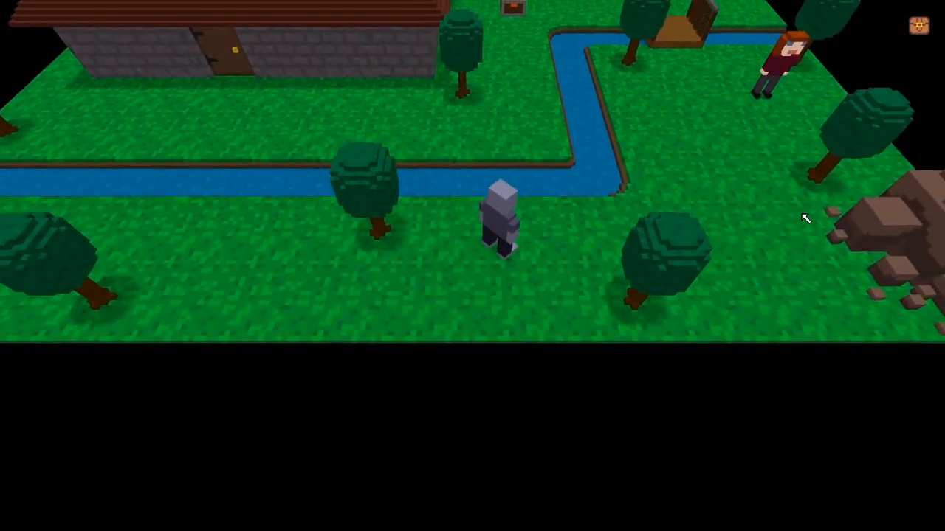
key(w)
key(s)
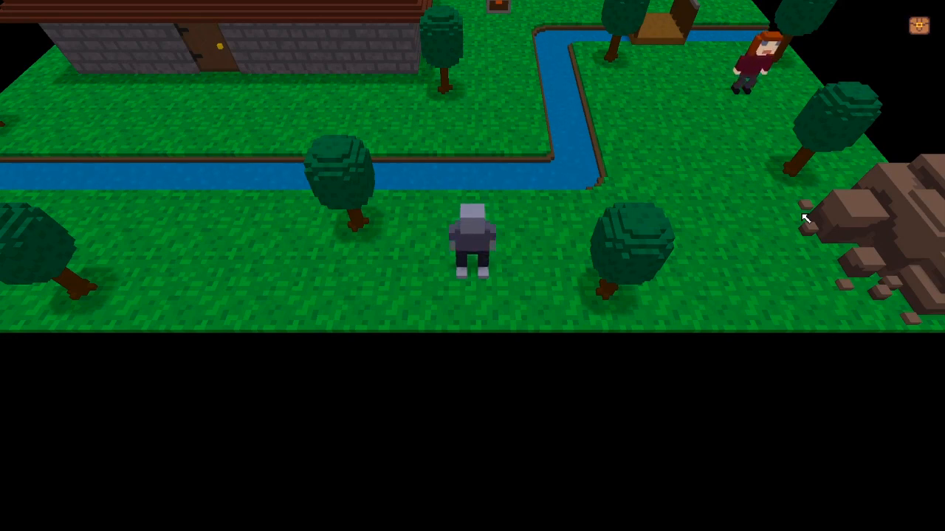
key(Escape)
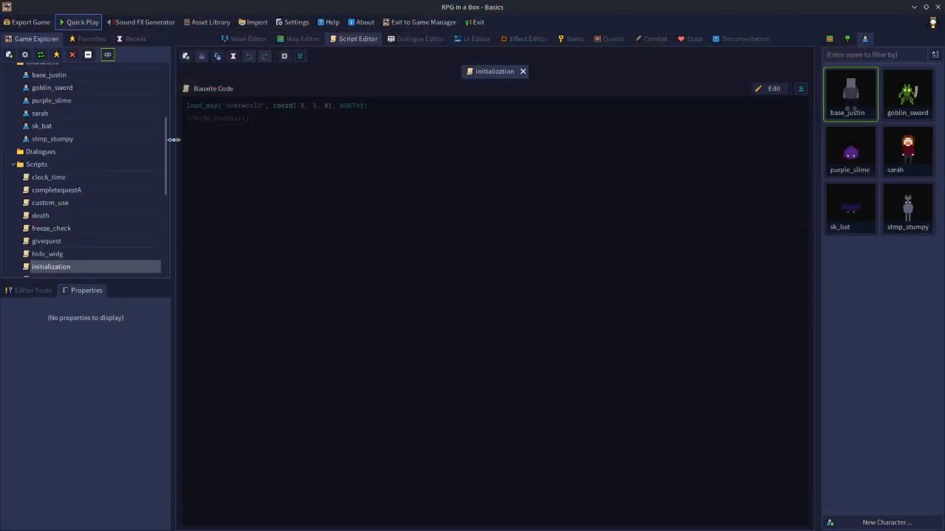
In Game Configuration's User Interface settings, switch Management Screen to OFF and confirm with OK.
scroll(166, 140, up, 5)
double_click(55, 84)
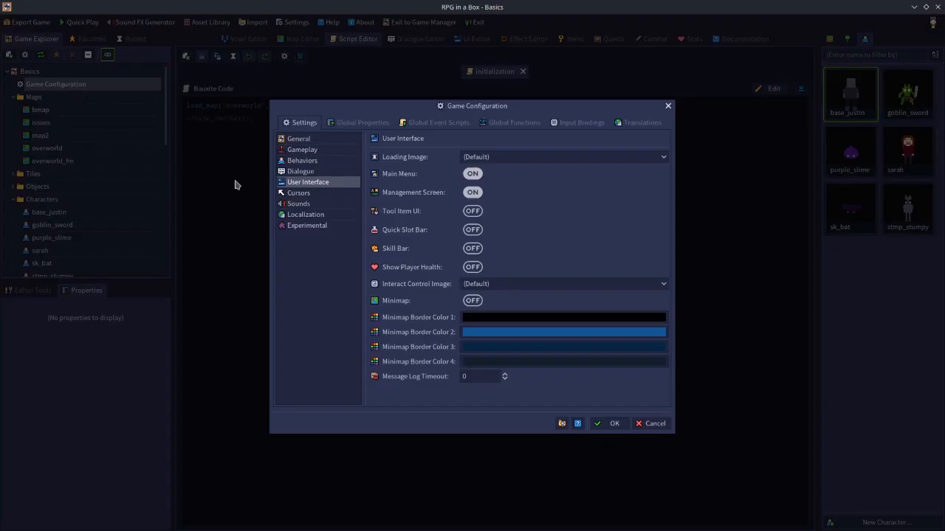
click(474, 192)
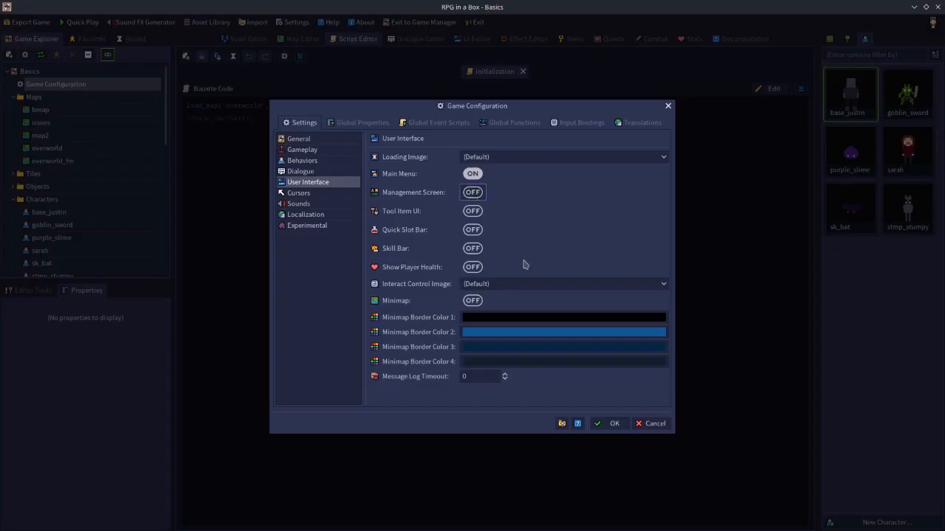
click(612, 422)
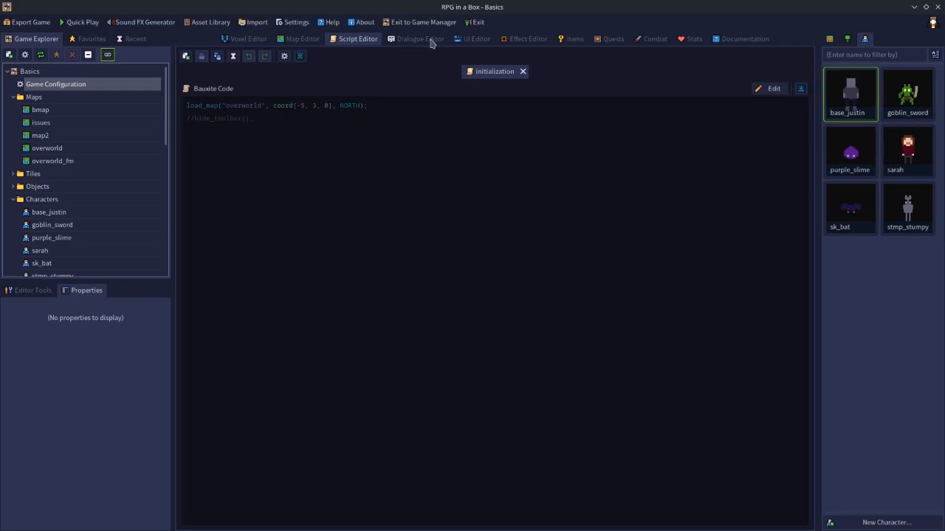
Inspect the Management Screen layout in the UI Editor, then view the craft widget under Widgets.
click(473, 38)
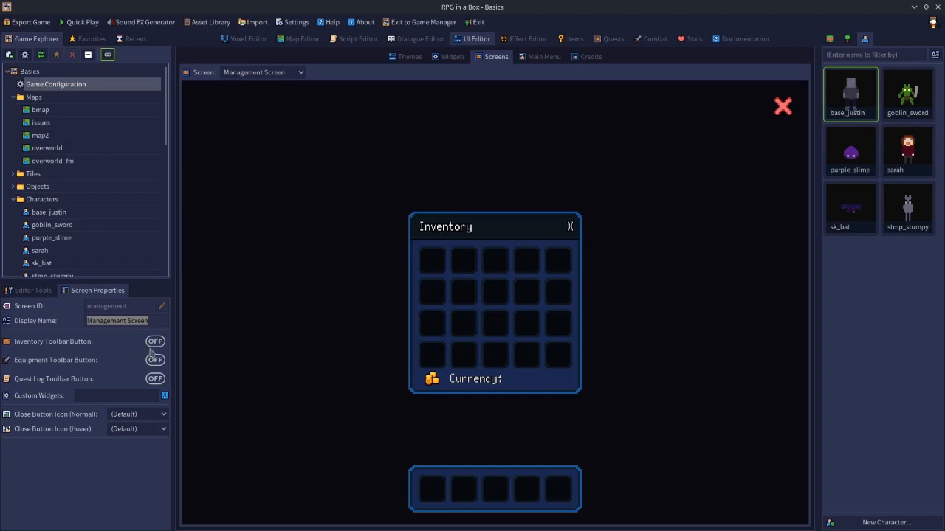
click(82, 395)
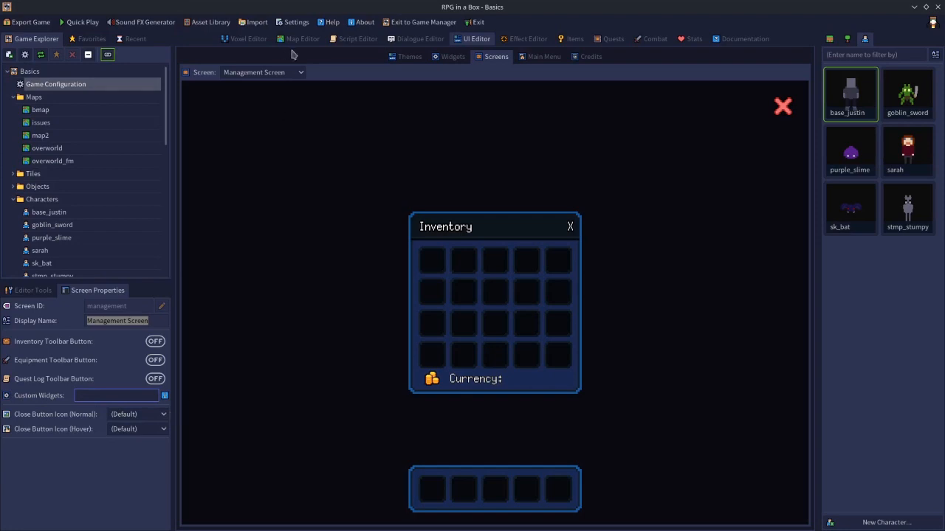
click(438, 56)
Preview the new_inv, new_eqpt, qlog and craft widgets from the Widget dropdown.
click(278, 73)
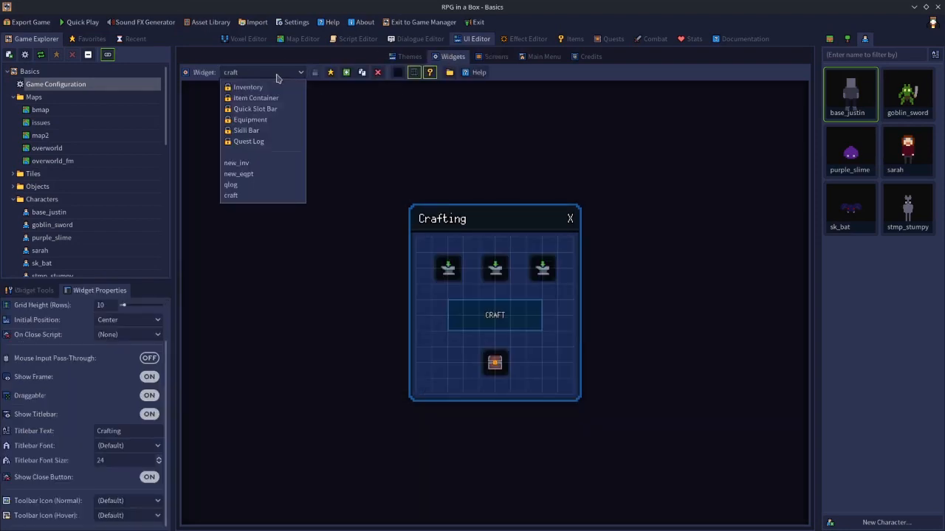
click(243, 163)
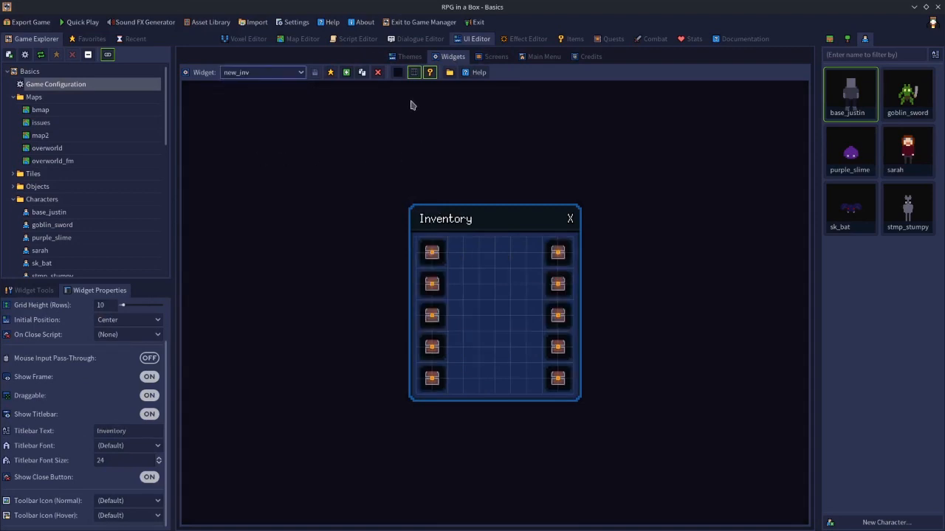
click(273, 72)
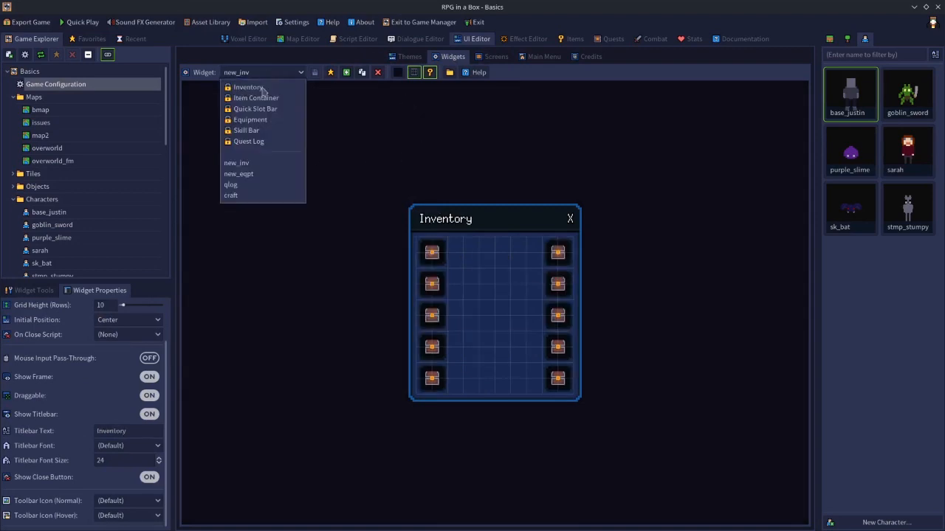
click(239, 174)
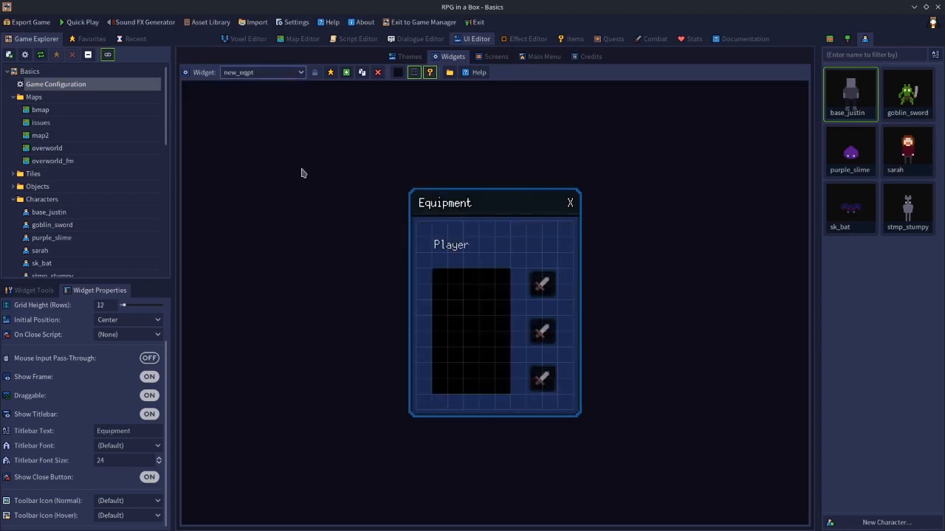
click(257, 75)
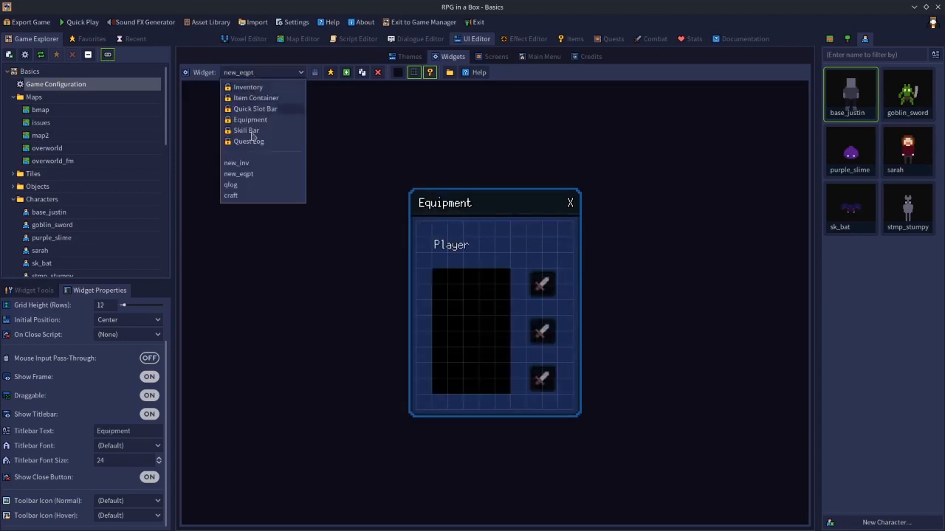
click(247, 184)
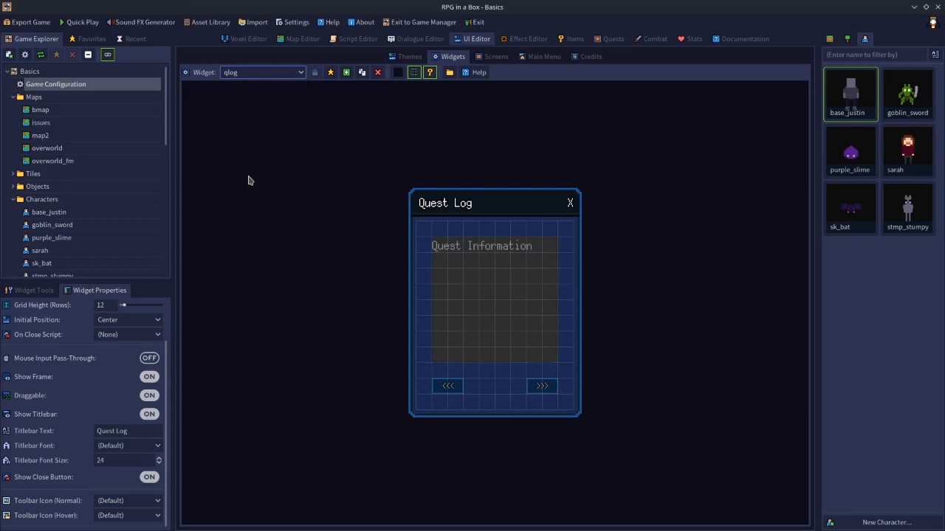
click(279, 72)
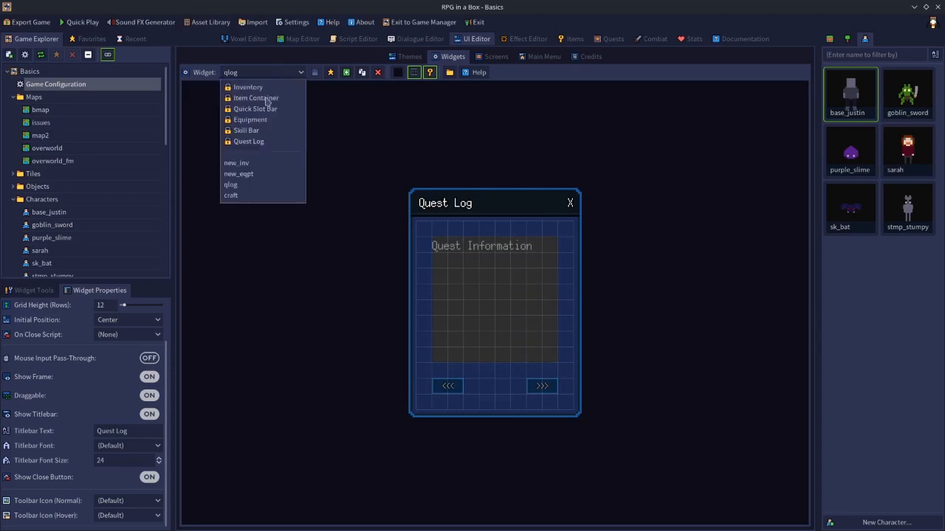
click(248, 196)
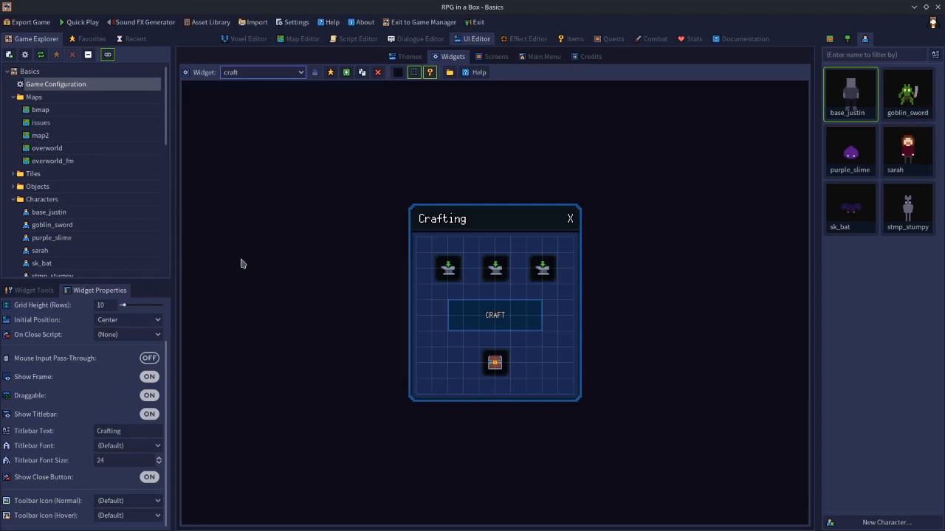
Recheck the qlog, new_eqpt and new_inv widgets, then go back to the Screens sub-tab.
scroll(29, 303, up, 3)
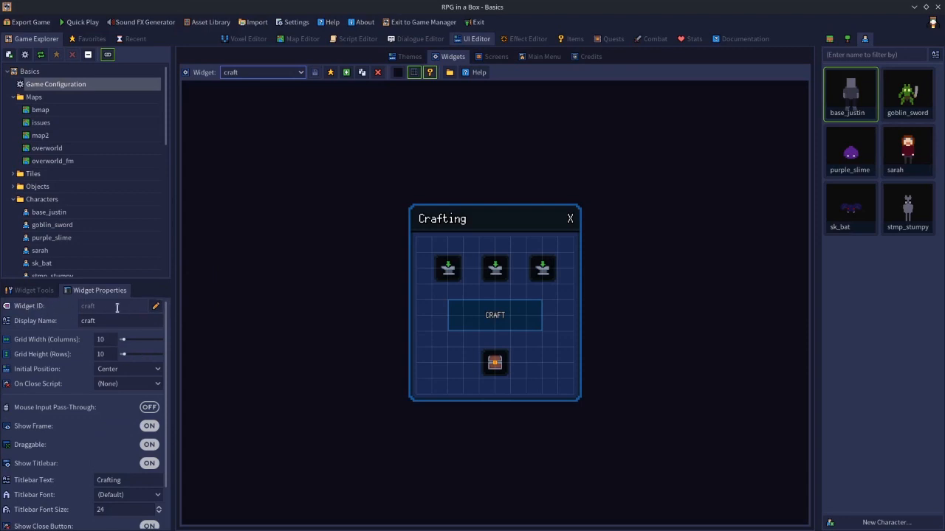
click(262, 74)
click(230, 185)
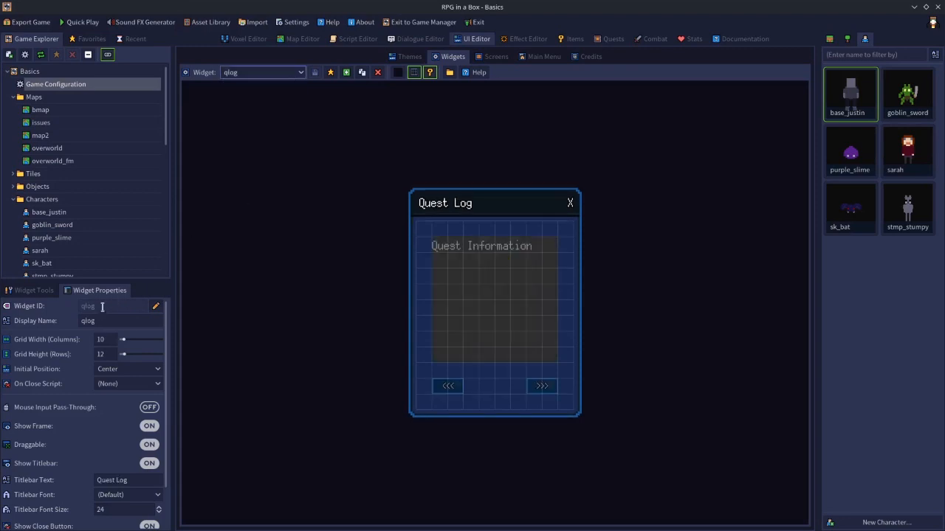
click(245, 76)
click(238, 173)
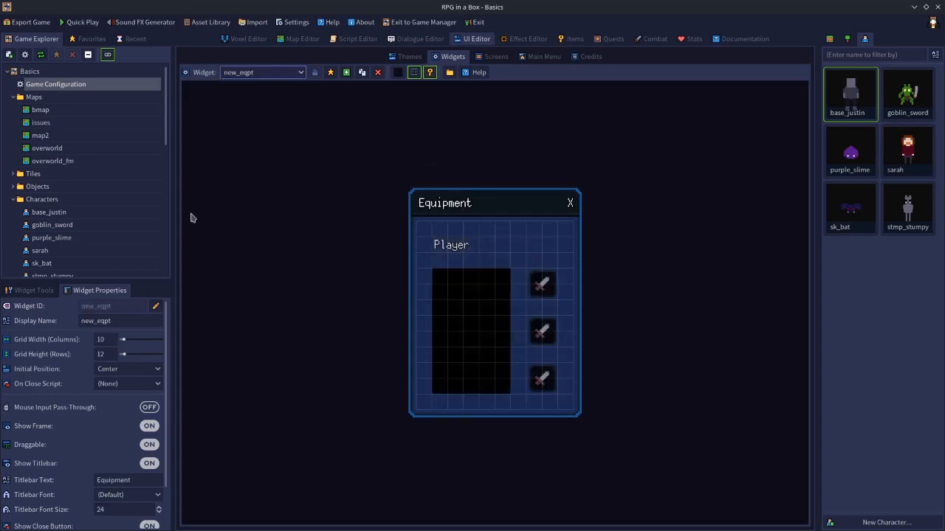
click(248, 75)
click(239, 168)
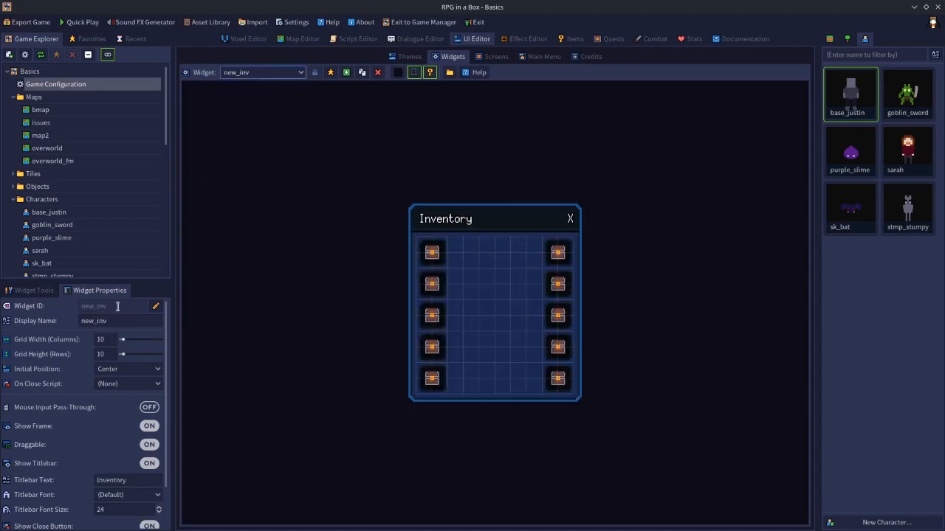
click(489, 57)
Enter new_inv, new_eqpt, qlog, craft into the Management Screen's Custom Widgets field.
click(131, 396)
text(new_im)
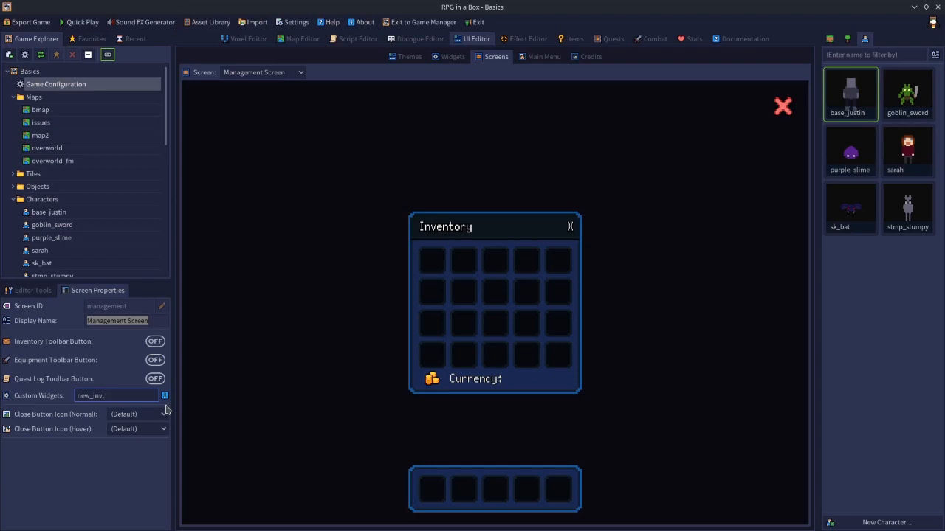
text(new_eqpt, qlog, craft)
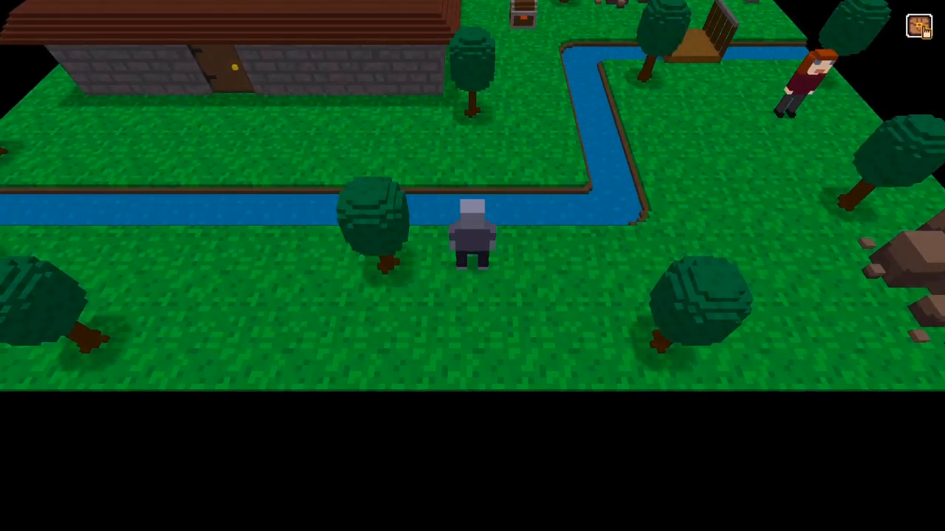
Open the management screen and toggle the custom Inventory panel open and closed repeatedly.
click(920, 27)
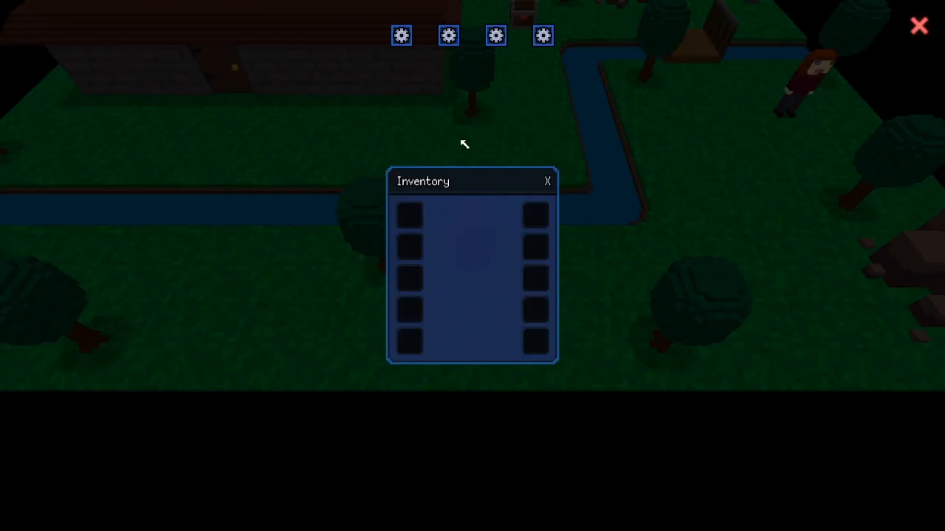
click(548, 184)
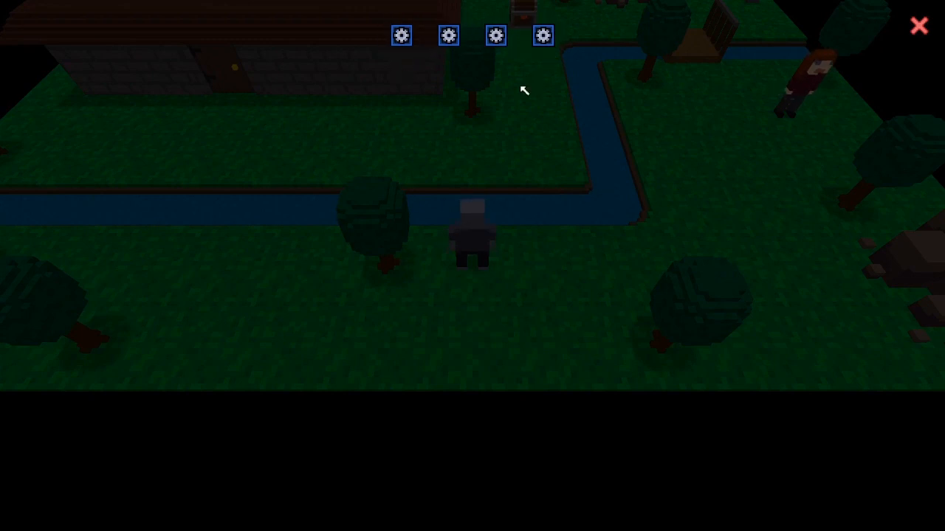
click(400, 41)
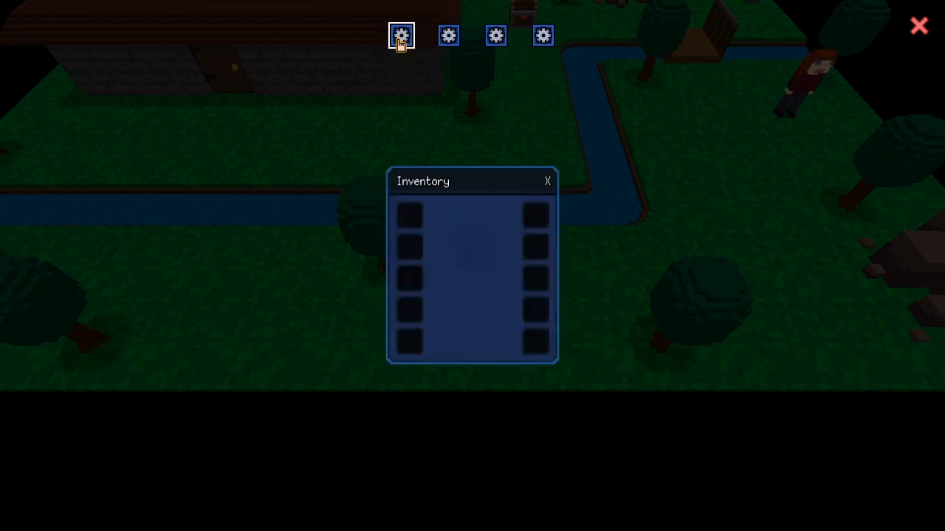
click(400, 42)
click(400, 42)
click(400, 42)
click(400, 41)
click(400, 41)
click(400, 41)
click(400, 42)
click(400, 41)
click(400, 42)
Toggle the Equipment, Quest Log and Crafting panels open and closed with their buttons.
click(448, 41)
click(448, 41)
click(448, 41)
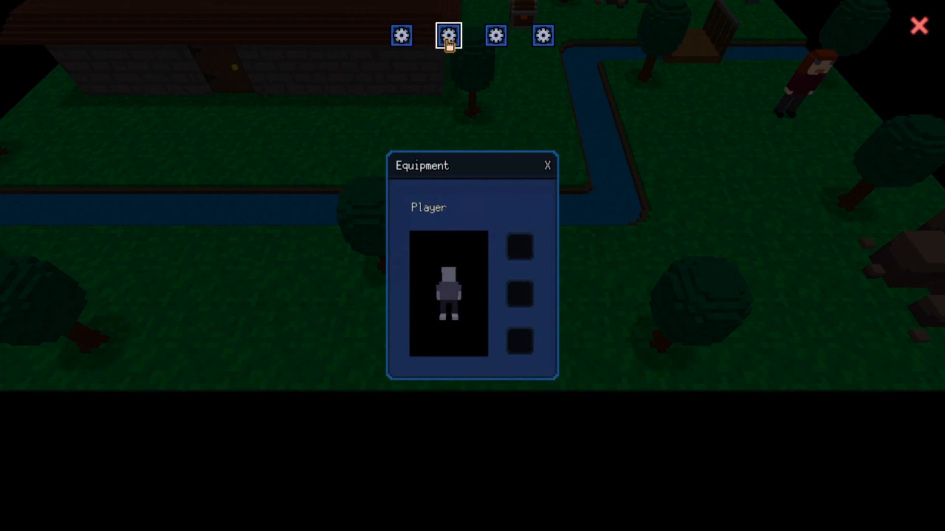
click(448, 42)
click(492, 41)
click(493, 41)
click(492, 42)
click(492, 41)
click(544, 41)
click(545, 41)
click(545, 42)
click(544, 41)
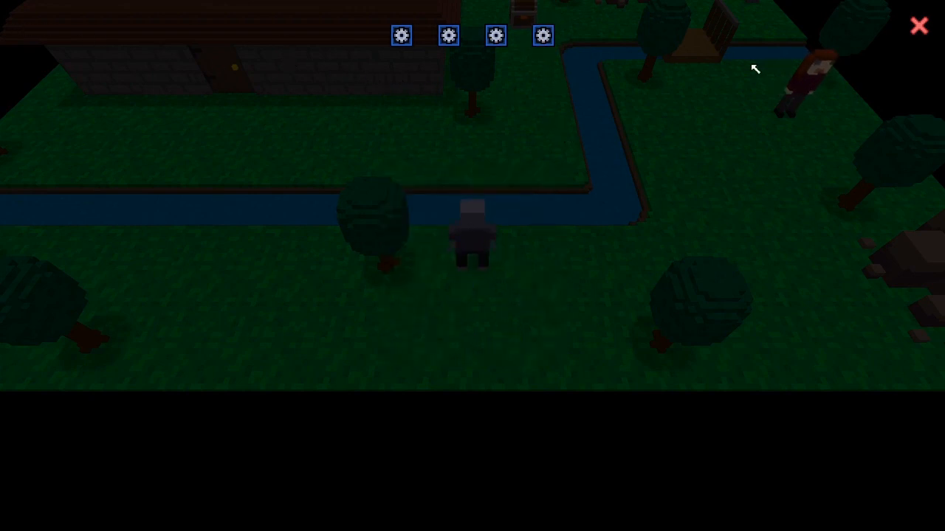
Exit the game test and make the Custom Widgets list end with 'qlog, craft' with no trailing comma.
key(alt+F4)
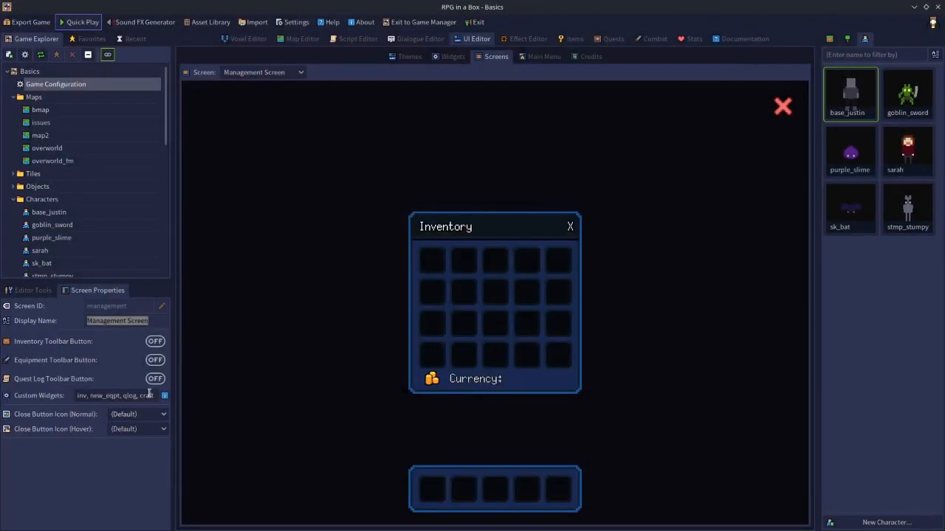
drag(156, 395, 1, 396)
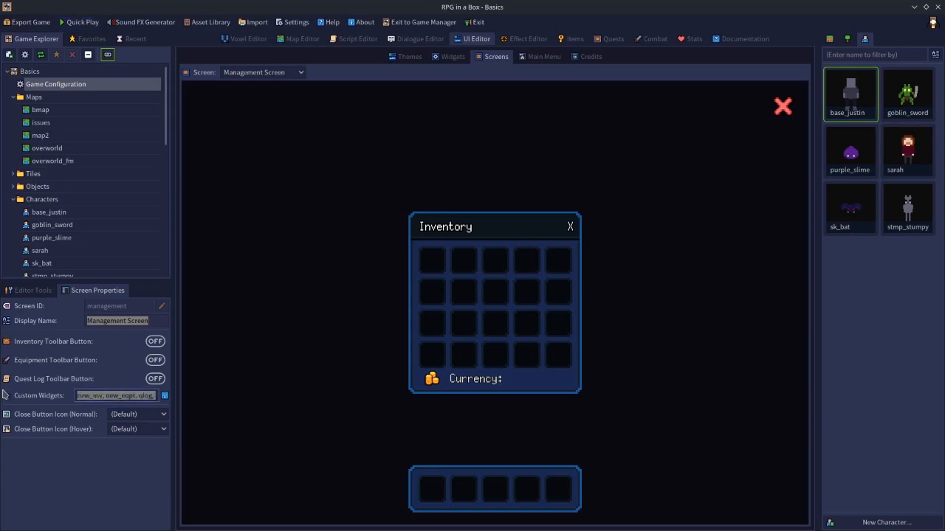
key(Left)
key(End)
text(craft)
text(,)
key(BackSpace)
key(BackSpace)
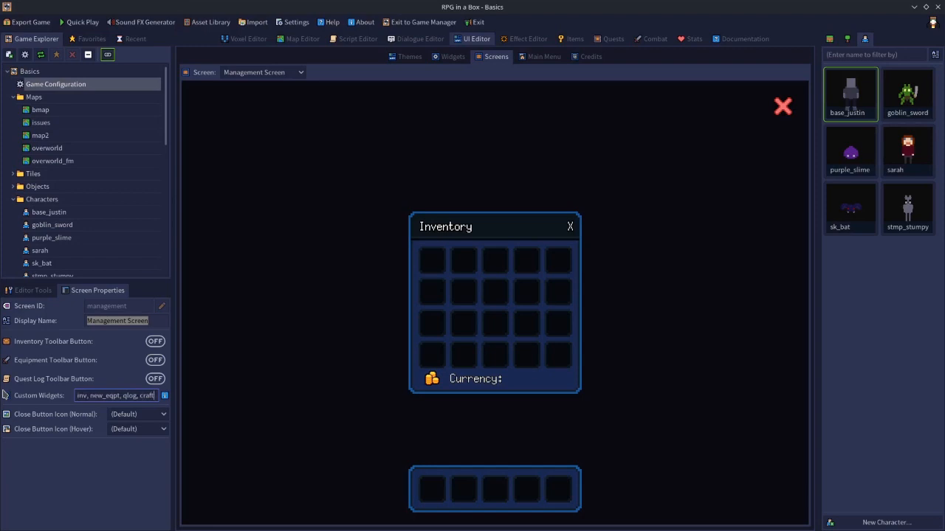
key(ctrl+a)
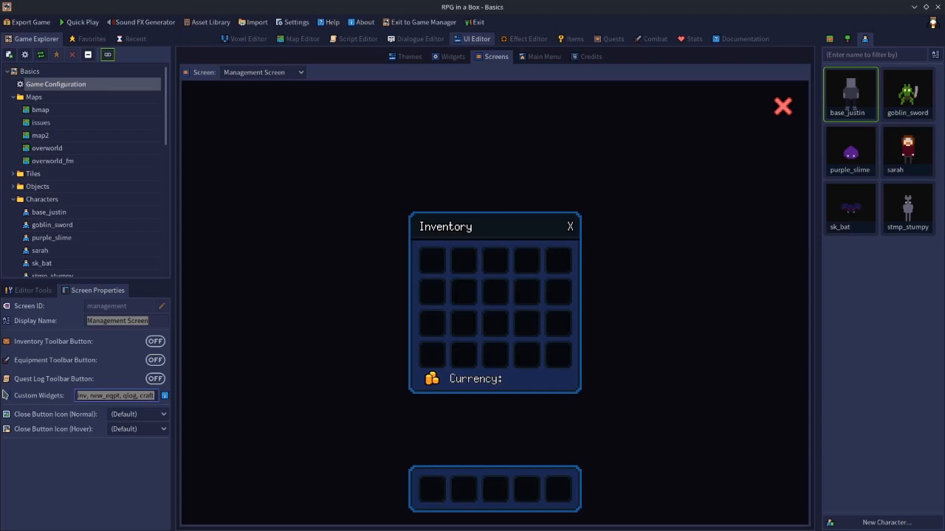
key(Right)
text(,)
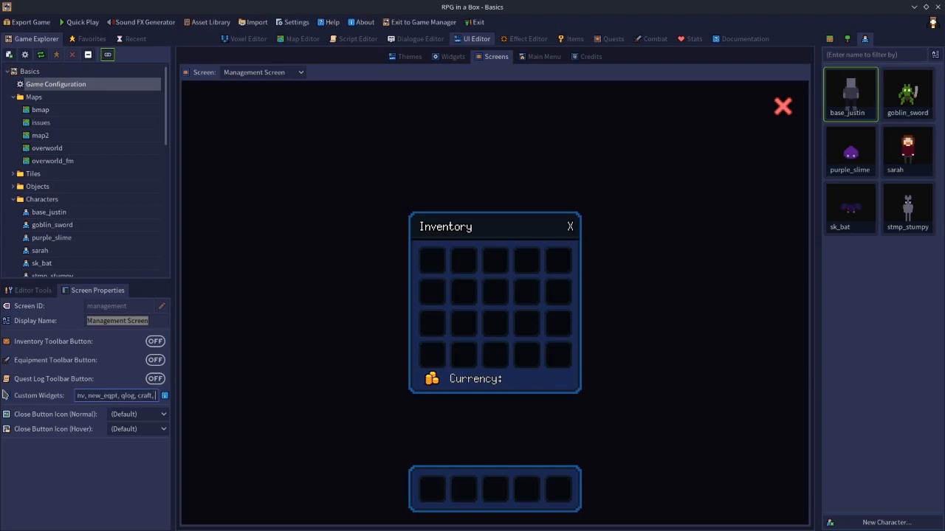
key(BackSpace)
key(BackSpace)
Quick-play the game, open the management screen from the chest icon, then close the test.
click(83, 22)
click(919, 28)
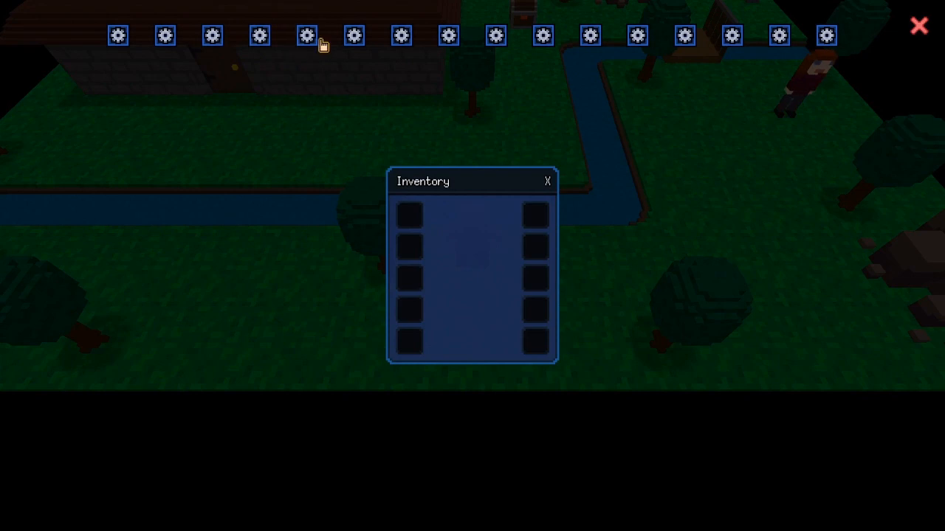
click(922, 37)
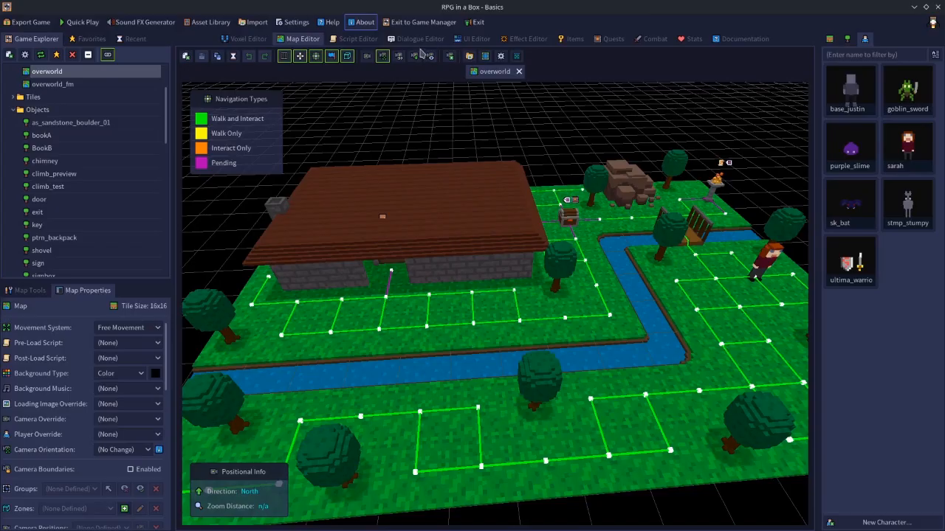
Show the UI Editor's Themes page with the built-in RPG in a Box theme preview.
click(468, 44)
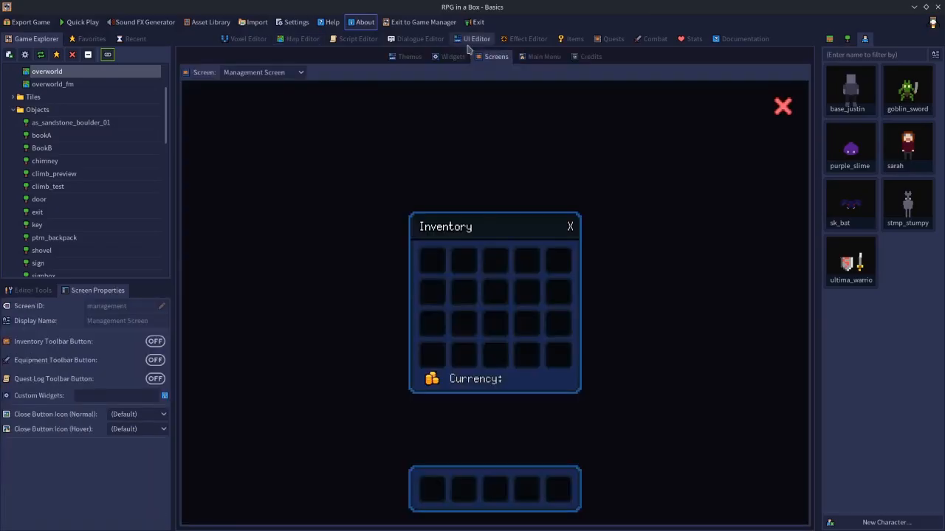
click(408, 58)
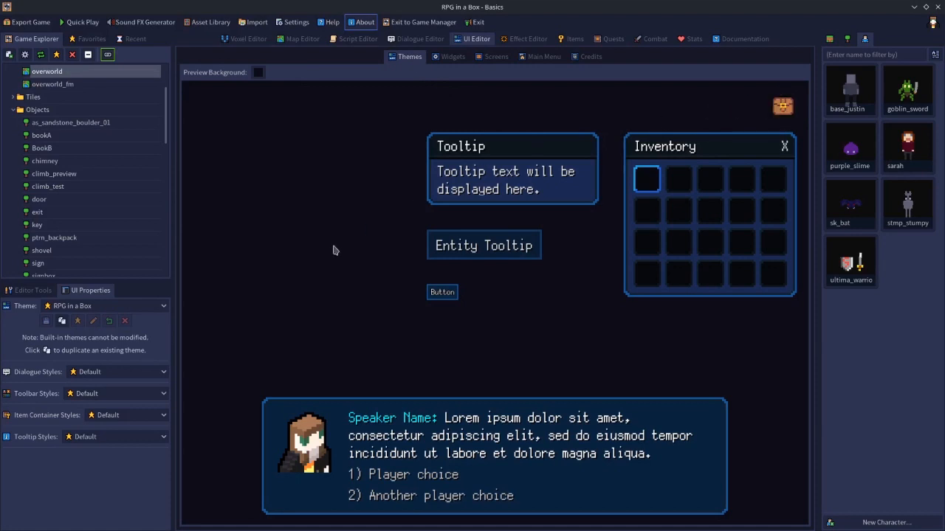
Duplicate the built-in theme under the name 'editable'.
click(62, 322)
text(editable)
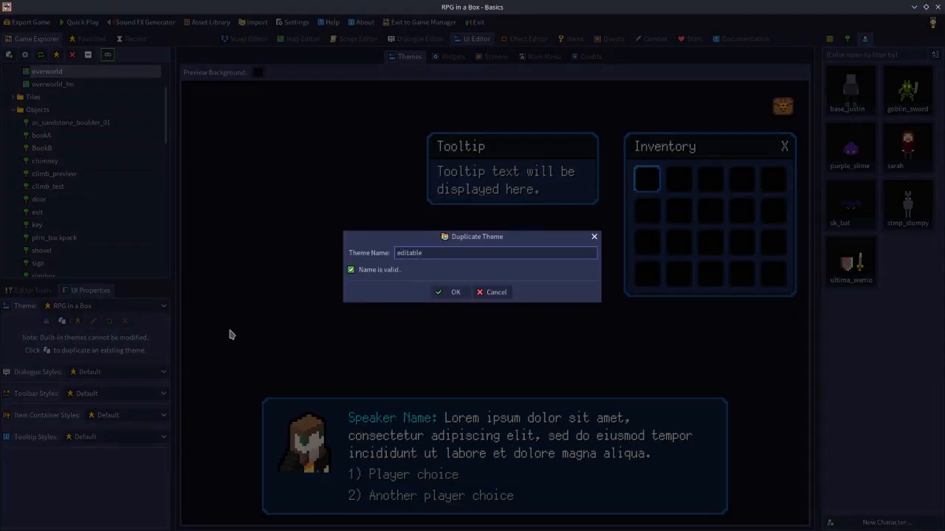
click(450, 292)
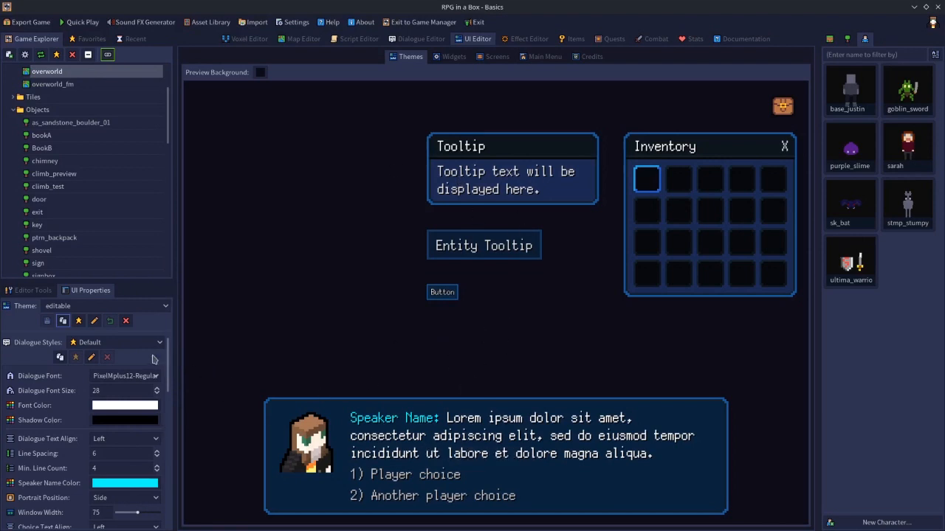
Open the editable theme's Toolbar Styles Inventory Button image in the Image Editor.
scroll(168, 357, down, 1)
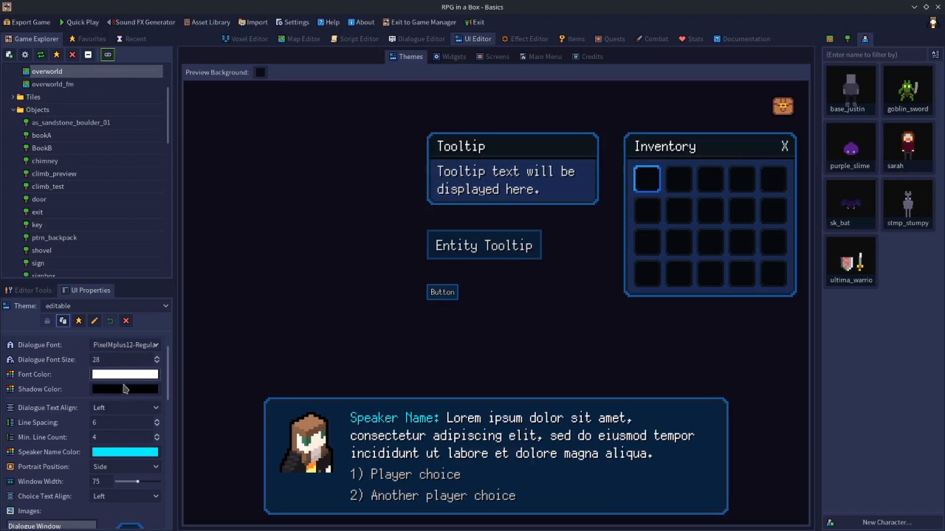
scroll(170, 397, down, 2)
scroll(170, 397, down, 1)
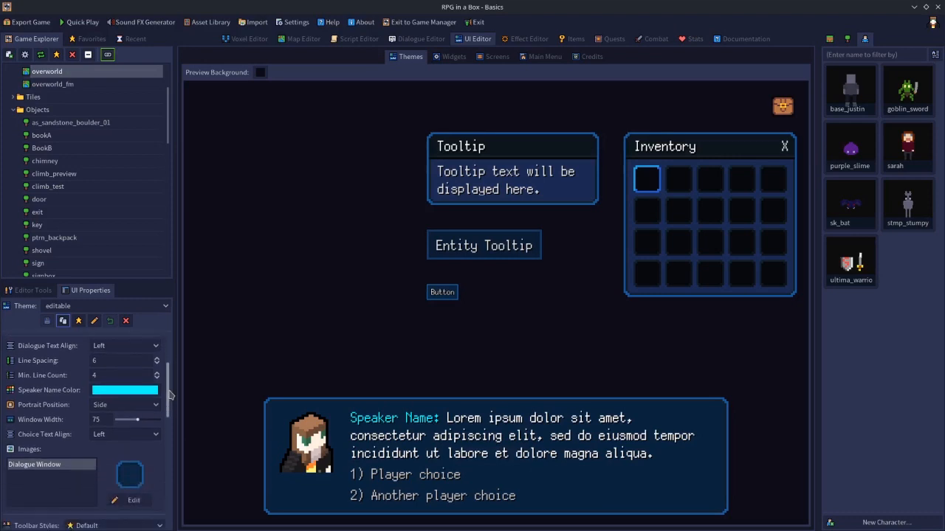
drag(169, 396, 169, 445)
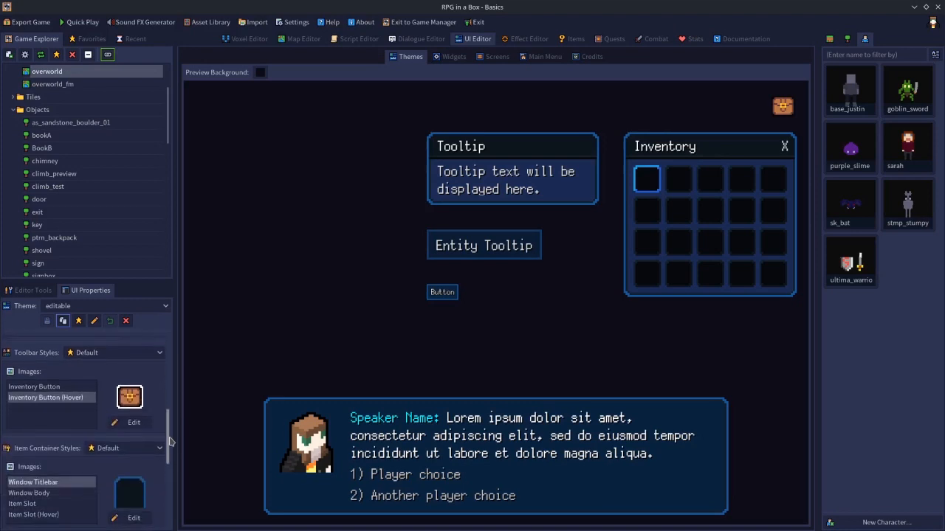
click(62, 387)
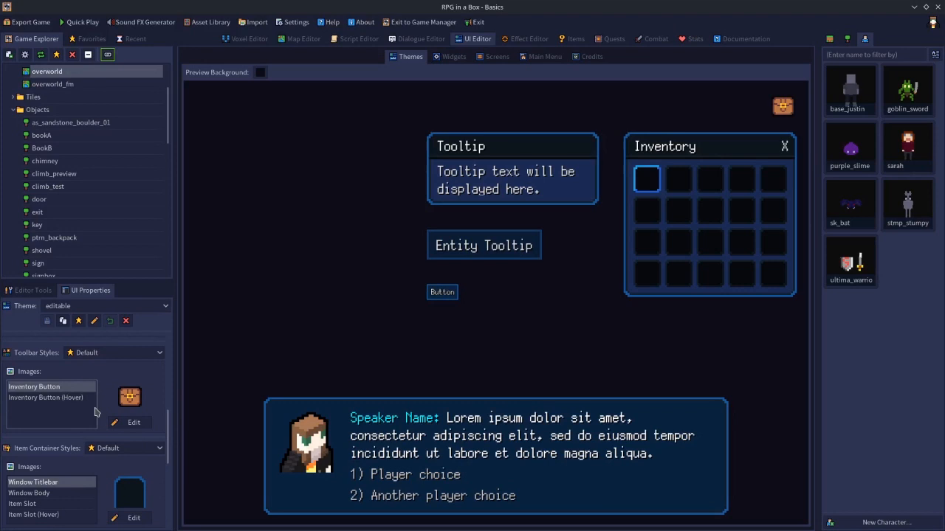
click(131, 423)
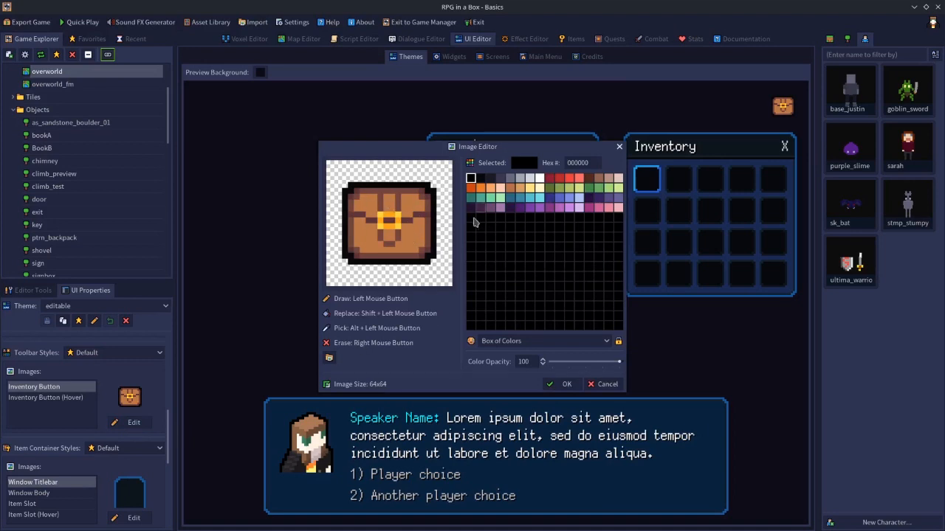
Load chest.png from Basics/images as the Inventory Button image and apply it.
click(329, 359)
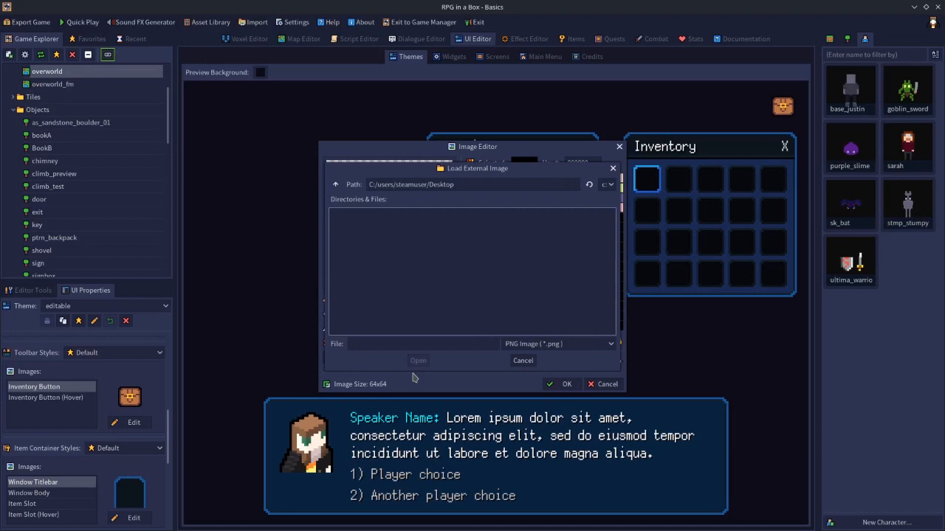
click(533, 345)
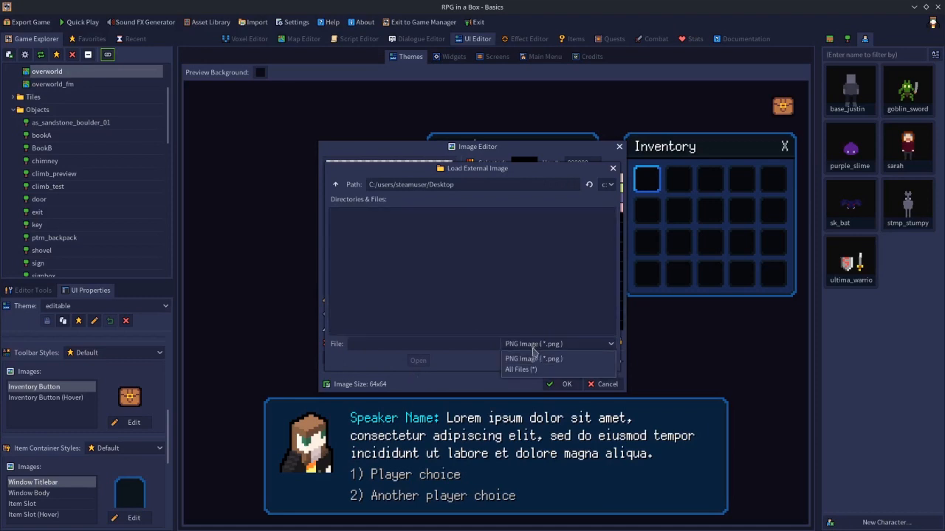
click(523, 361)
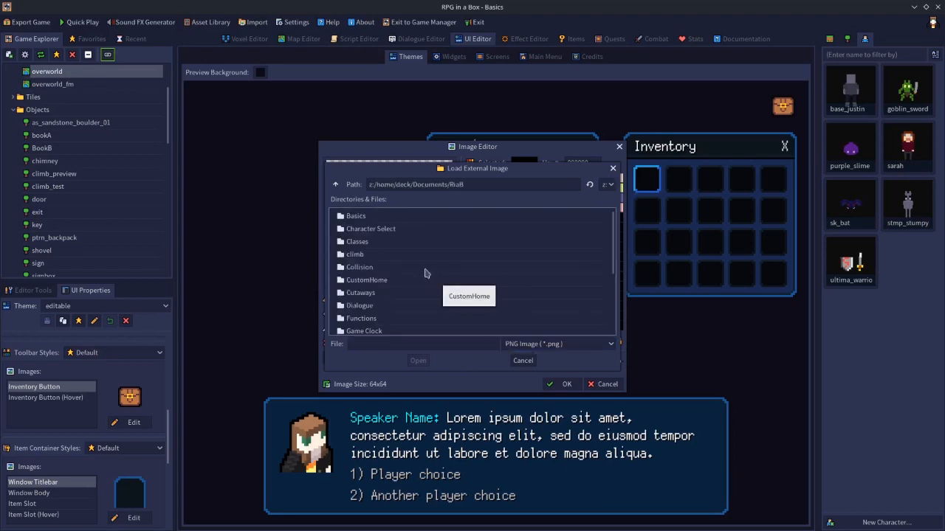
double_click(355, 216)
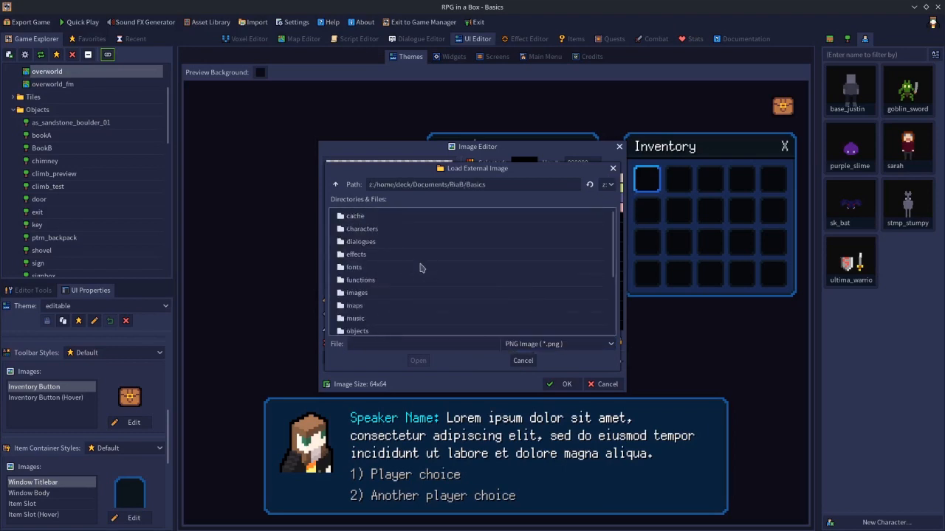
double_click(372, 293)
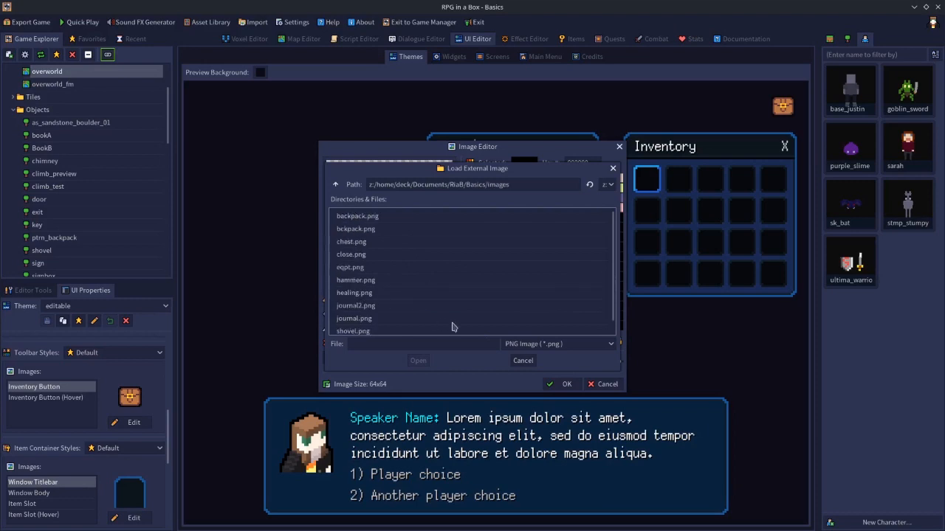
click(357, 246)
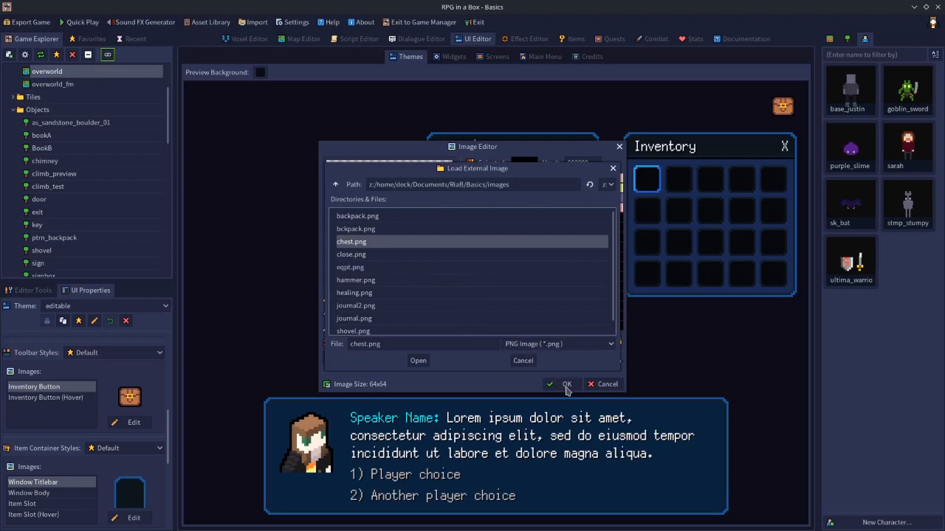
click(418, 361)
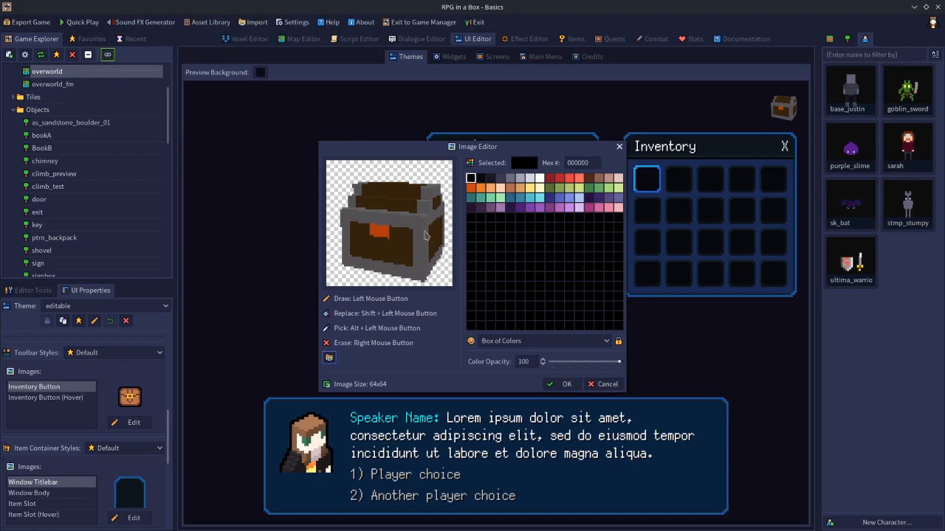
click(563, 385)
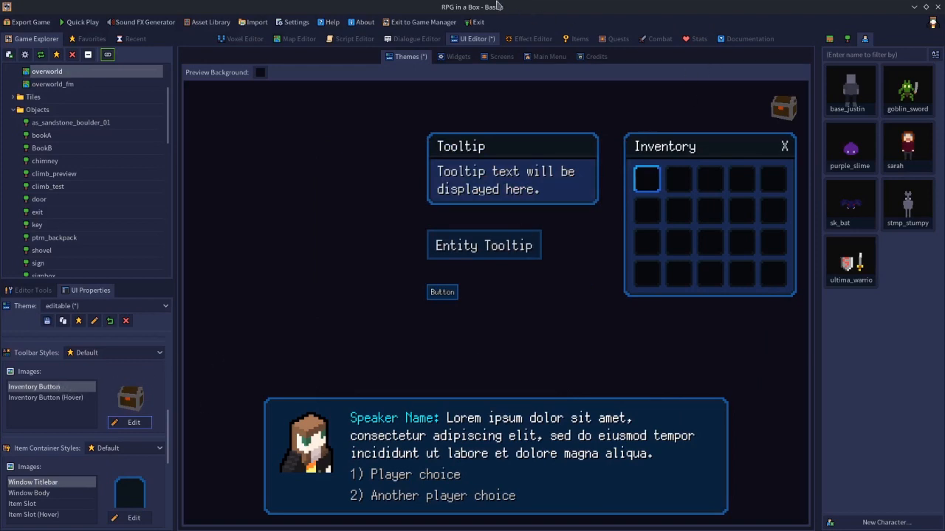
Open the treasure_chest model from Objects and orbit it to an angled view.
click(258, 41)
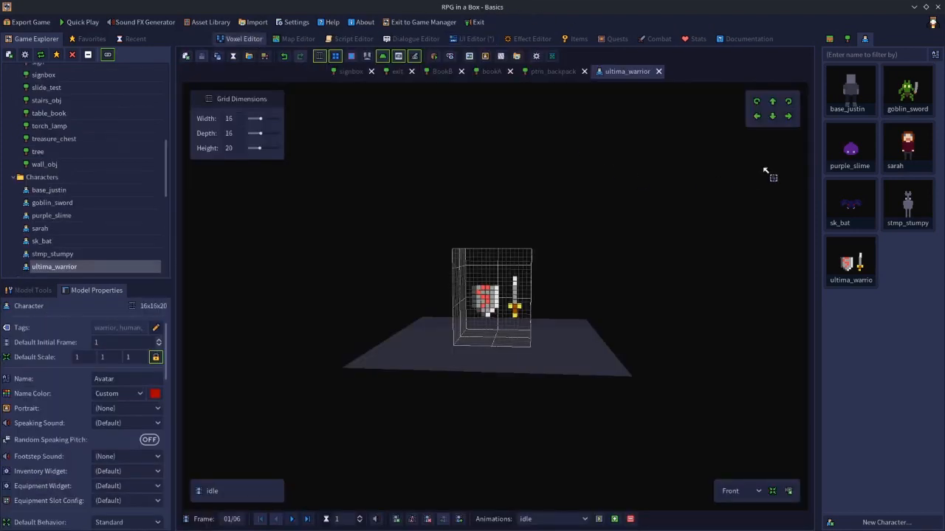
click(847, 40)
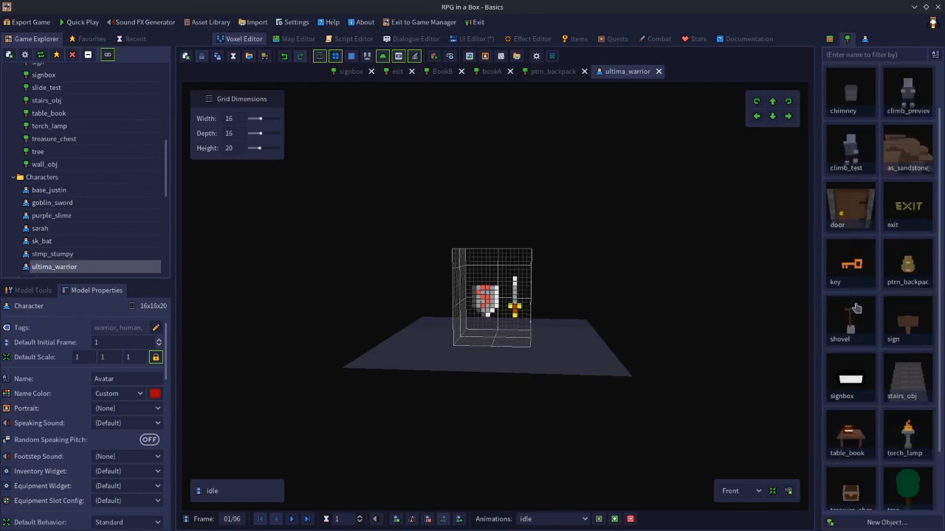
double_click(859, 493)
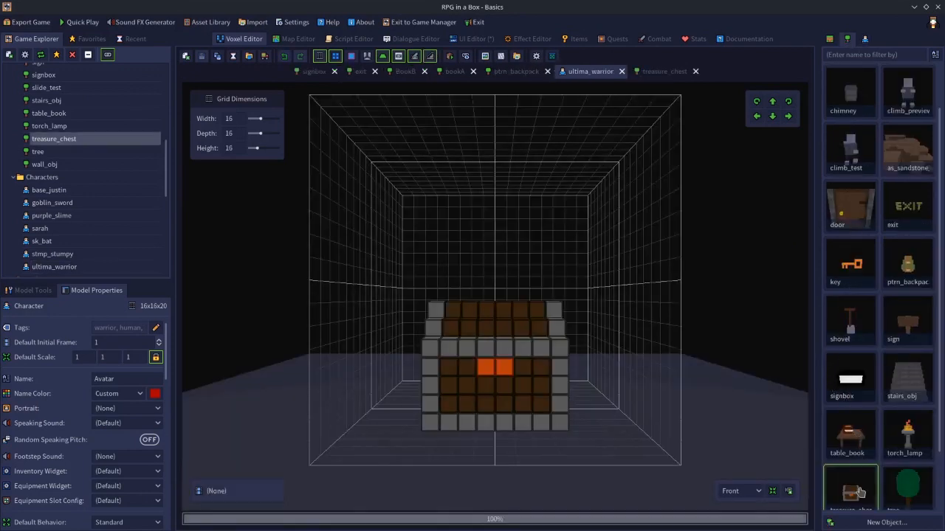
middle_drag(629, 360, 582, 377)
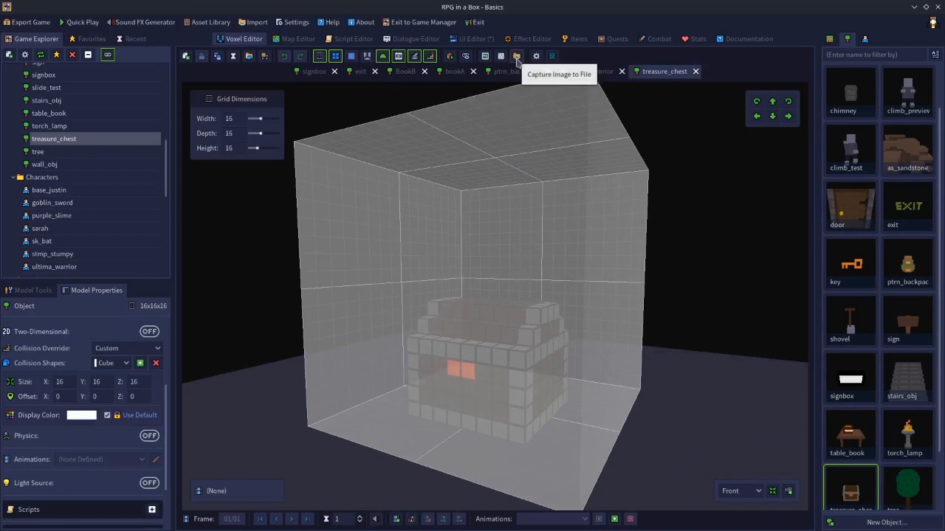
Frame the chest for an image capture, cancel saving it, and go to the Items editor.
click(517, 57)
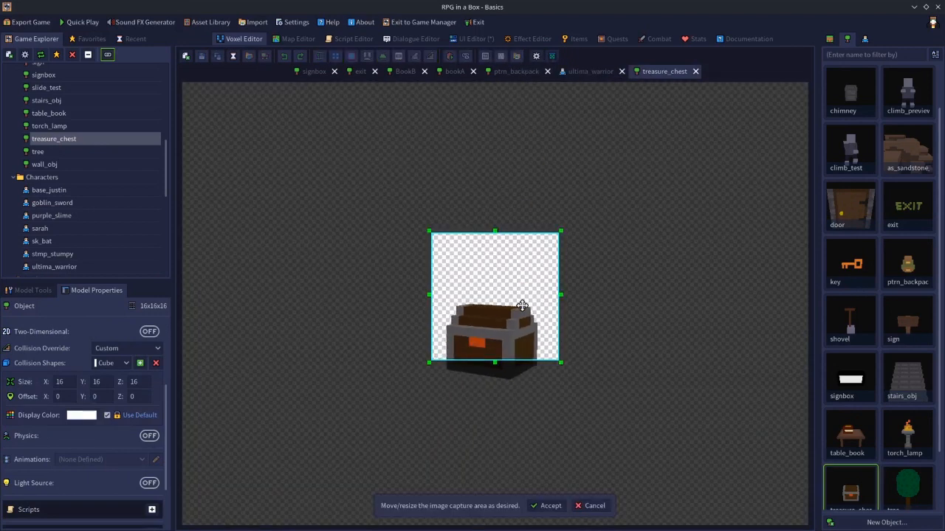
drag(502, 234, 497, 297)
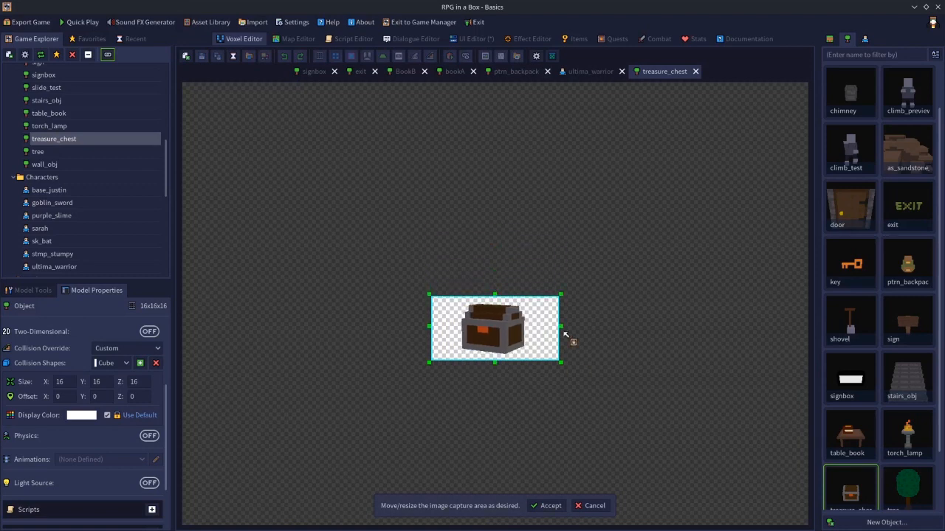
drag(559, 328, 534, 329)
drag(429, 326, 451, 326)
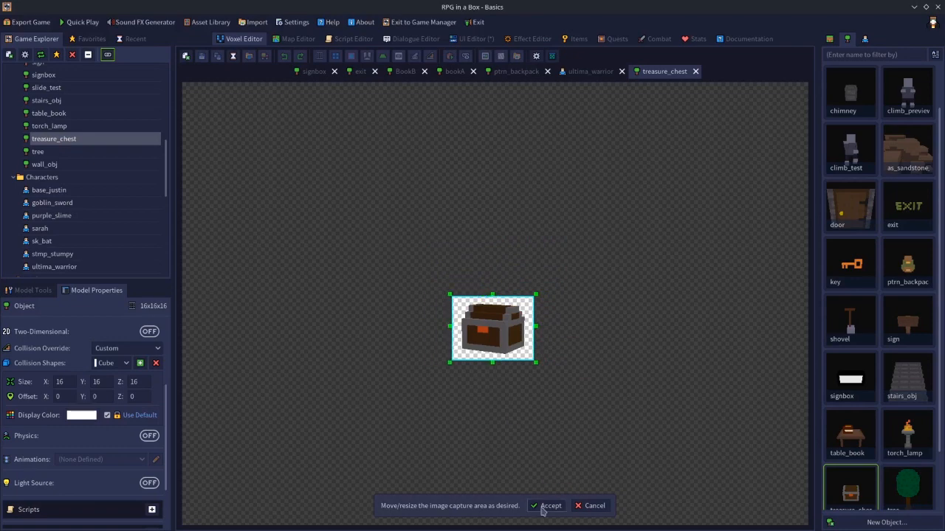
click(547, 506)
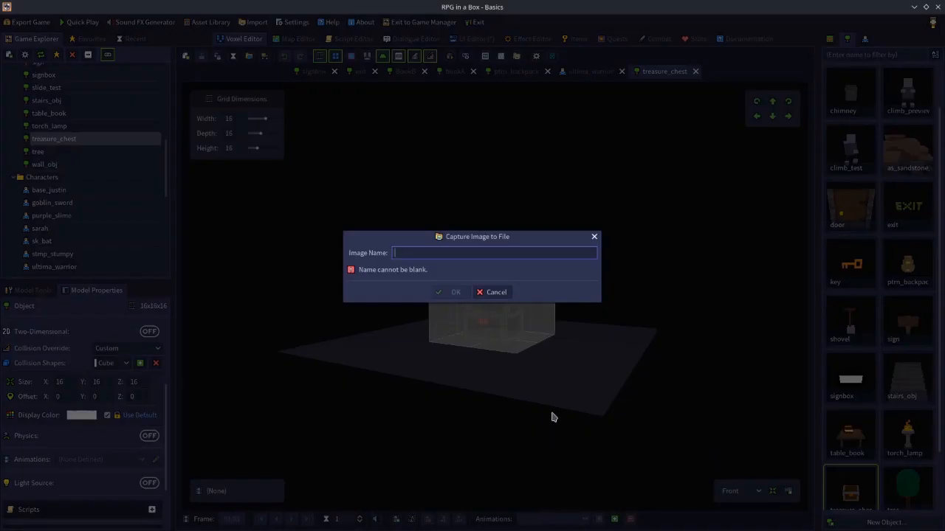
click(492, 296)
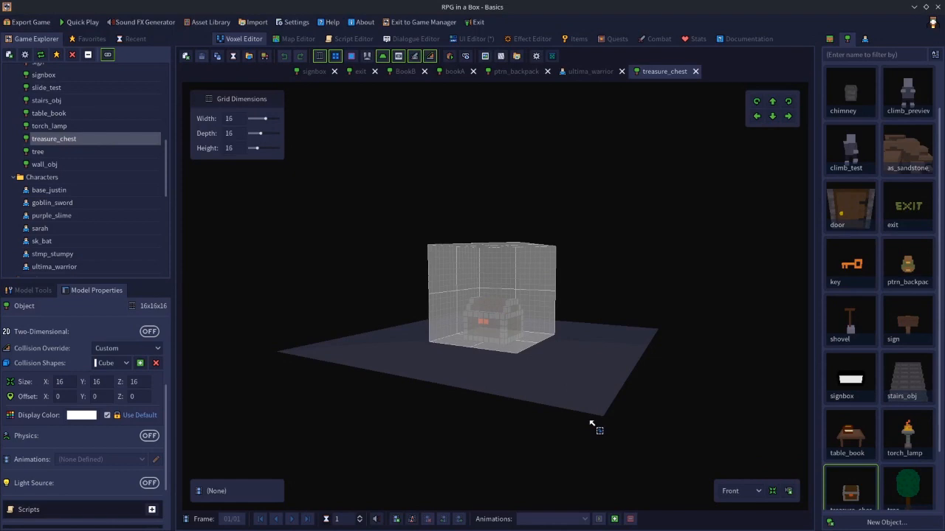
click(575, 40)
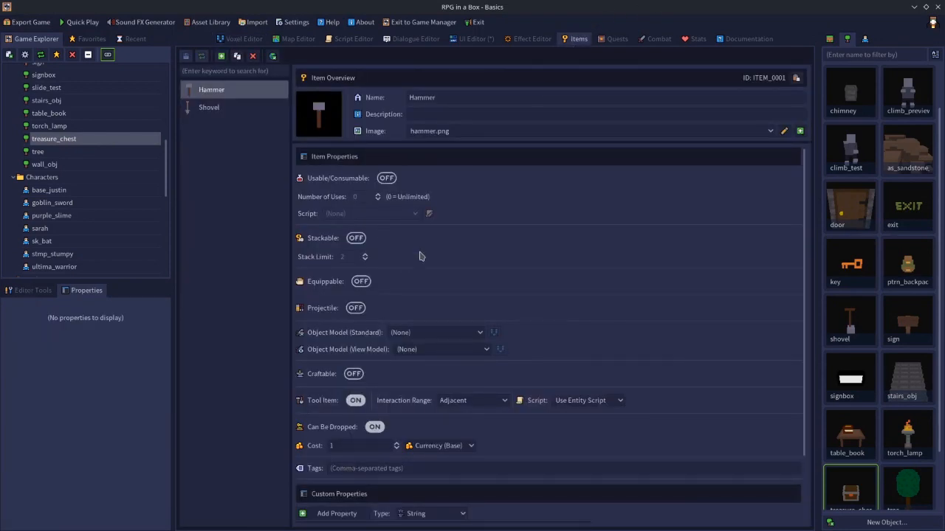
Switch the UI Editor's Themes page to the editable theme.
click(476, 39)
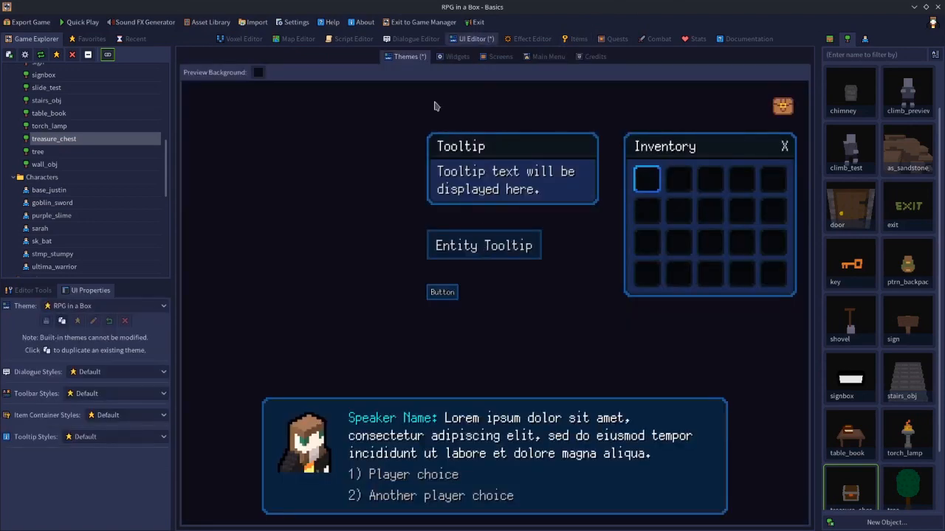
click(70, 308)
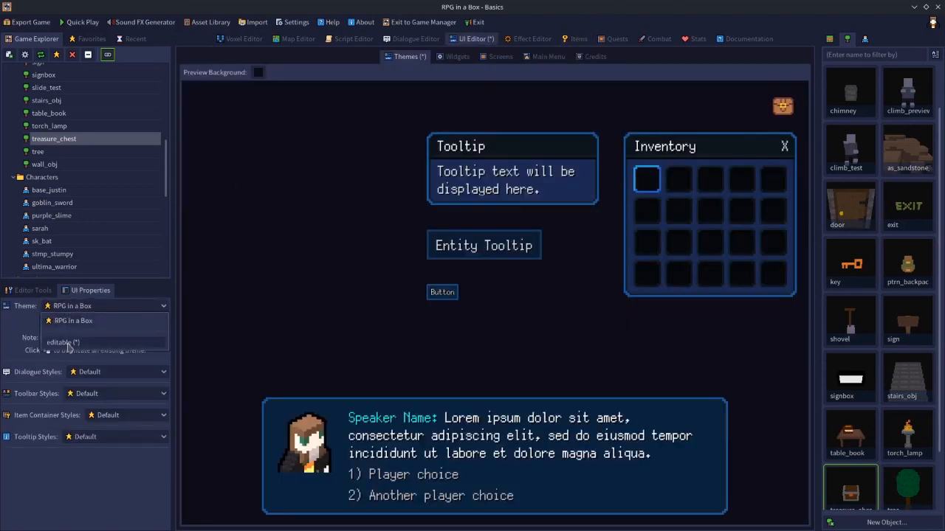
click(66, 342)
scroll(128, 433, down, 5)
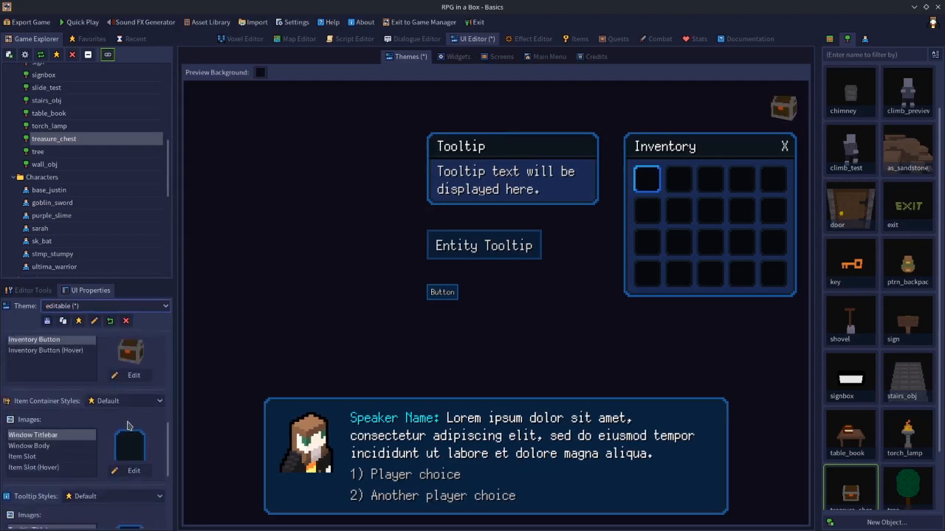
scroll(128, 425, up, 2)
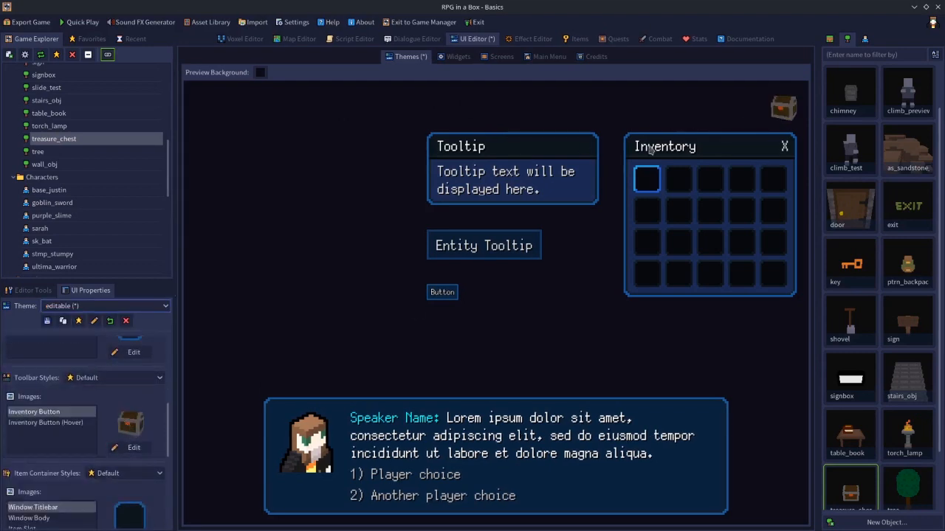
Replace the Inventory Button (Hover) image with the 3-D chest picture and confirm.
click(50, 423)
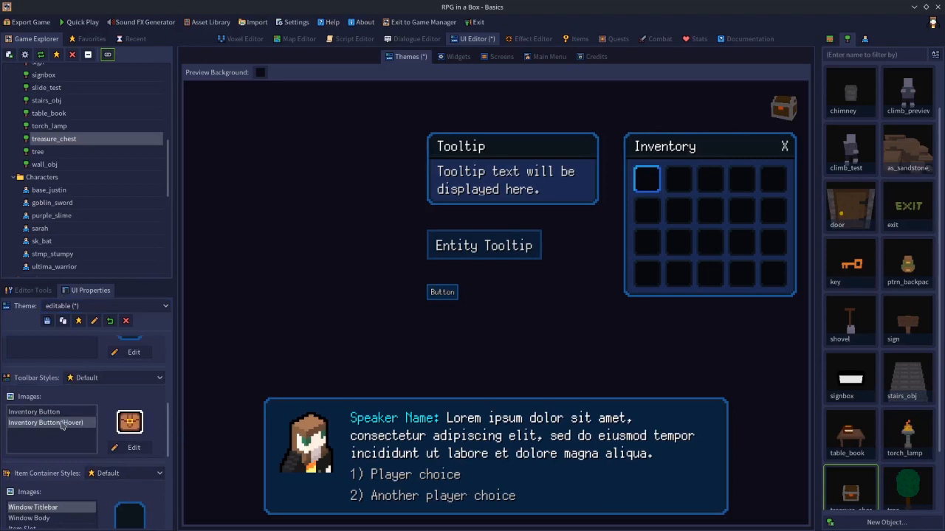
click(132, 450)
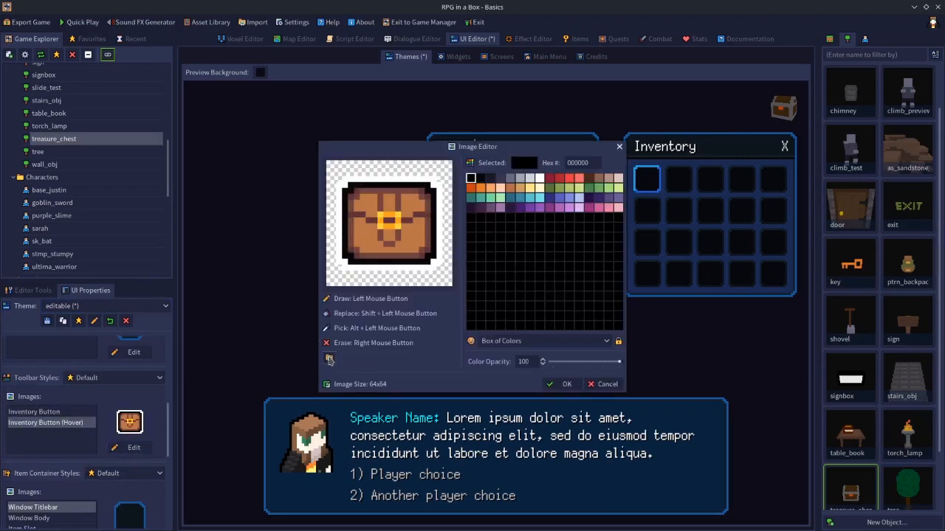
click(329, 357)
double_click(479, 306)
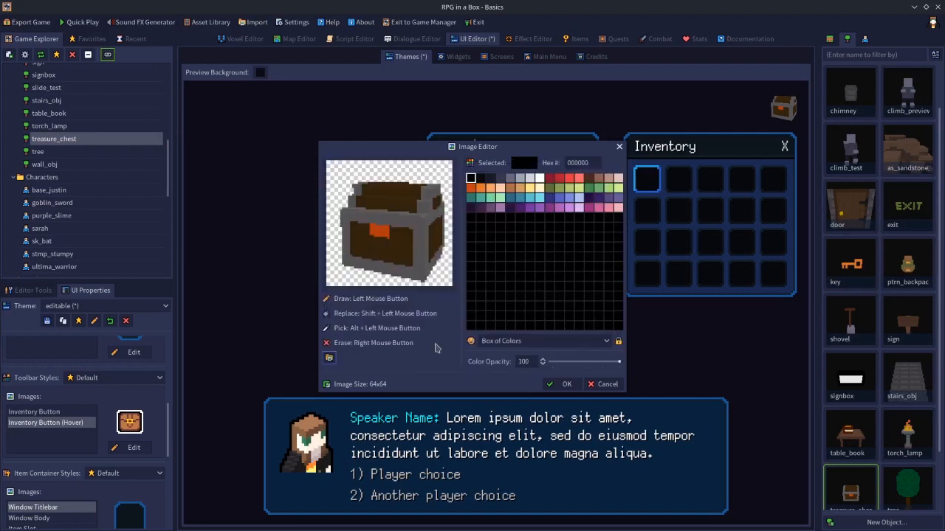
click(538, 181)
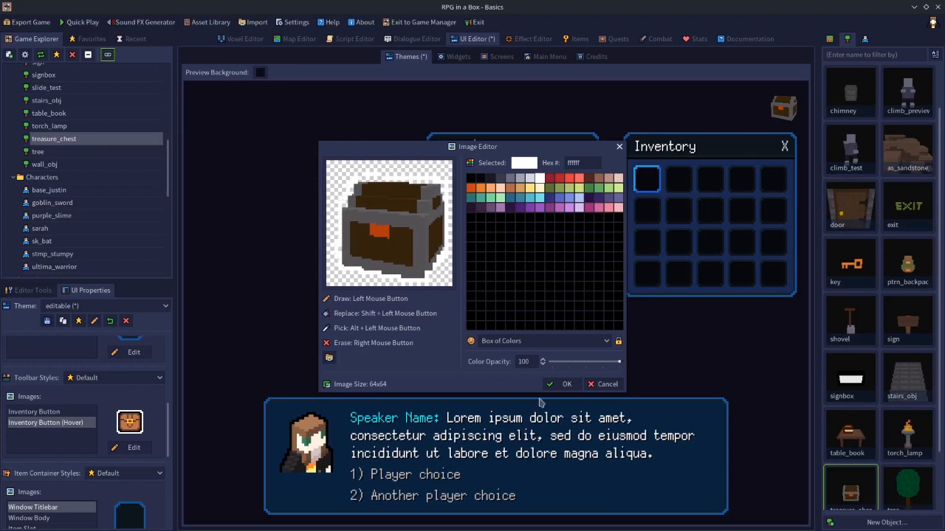
click(561, 384)
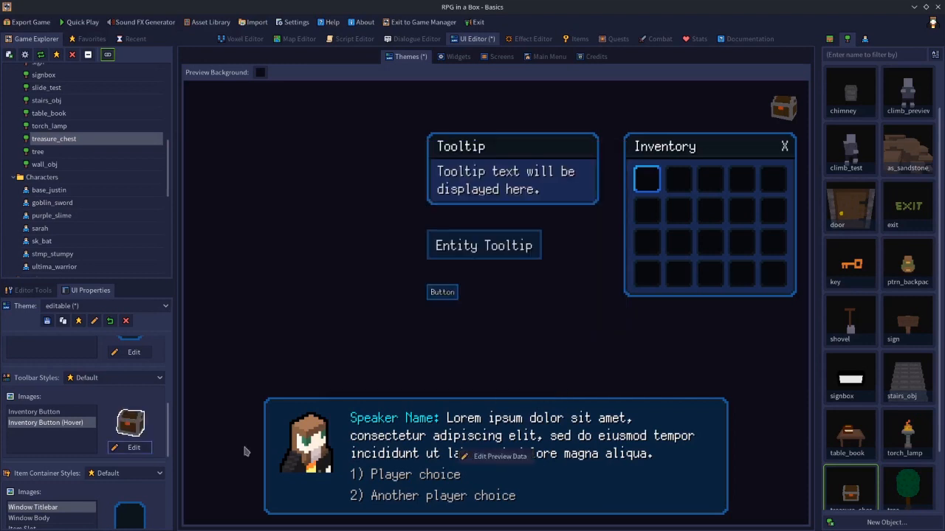
Compare the normal and hover Inventory Button images, then save the editable theme.
click(60, 412)
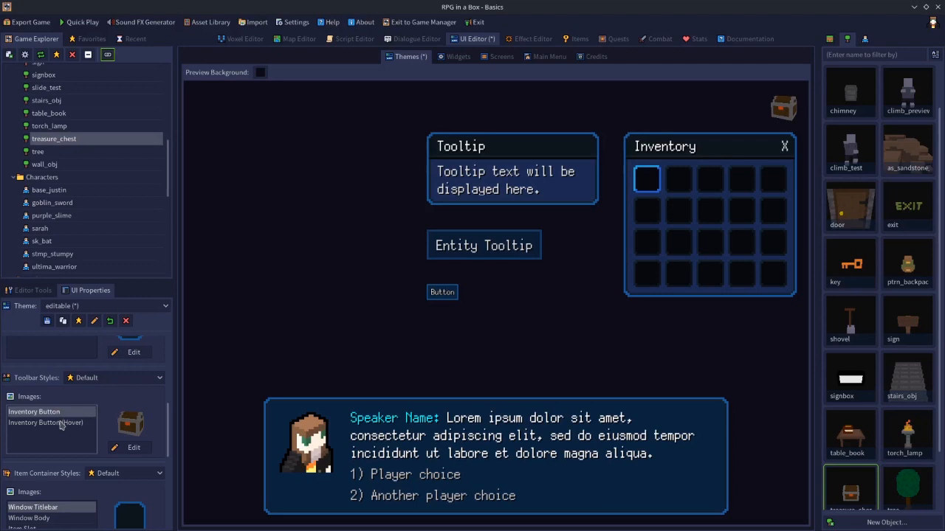
click(62, 424)
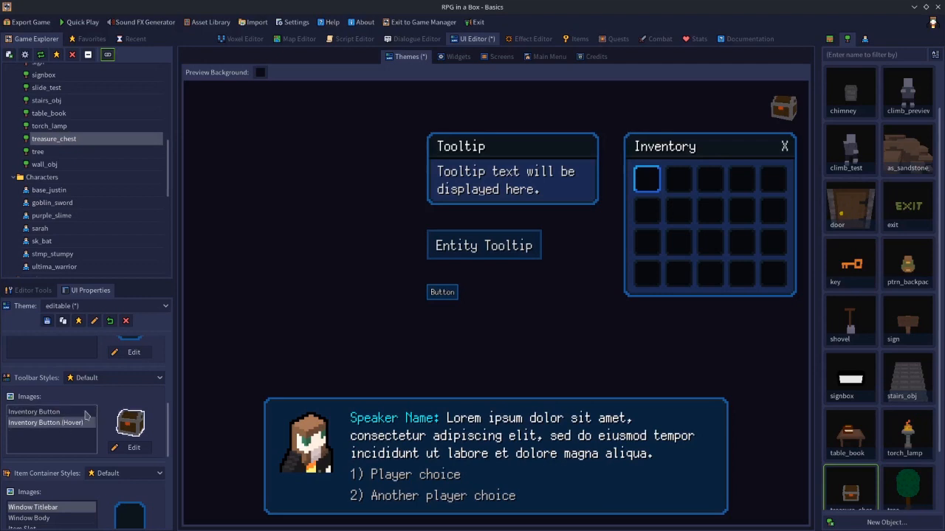
click(47, 322)
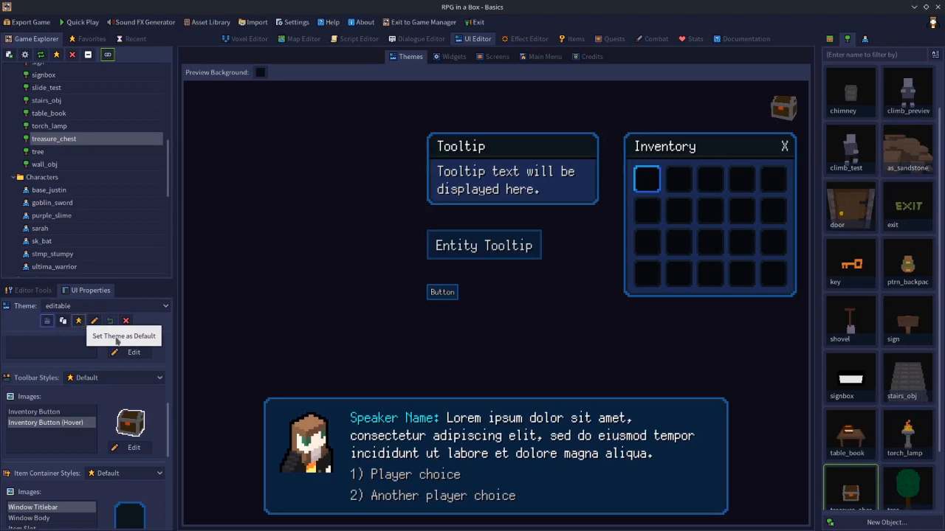
Set editable as the project's default theme.
click(162, 310)
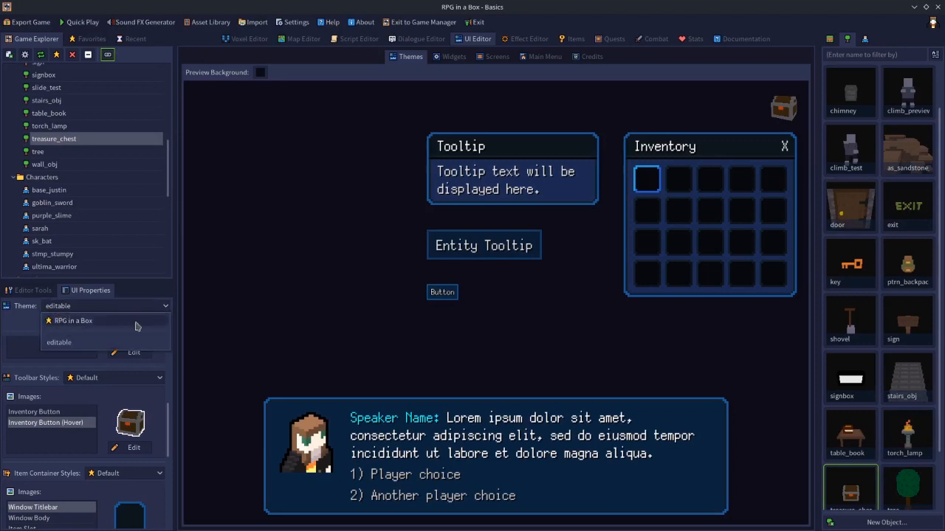
click(86, 344)
click(79, 322)
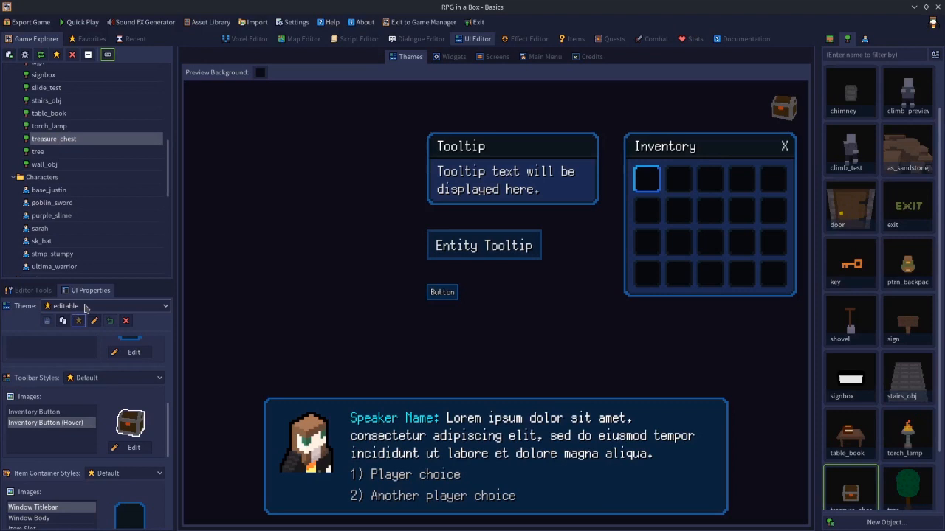
drag(169, 425, 171, 315)
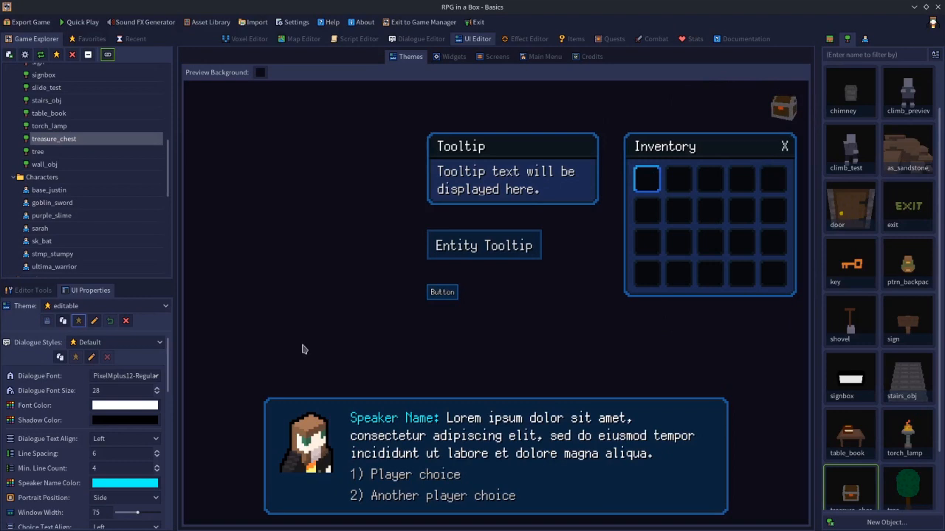
In the Screens tab, turn on the Quest Log, Equipment and Inventory toolbar buttons.
click(492, 58)
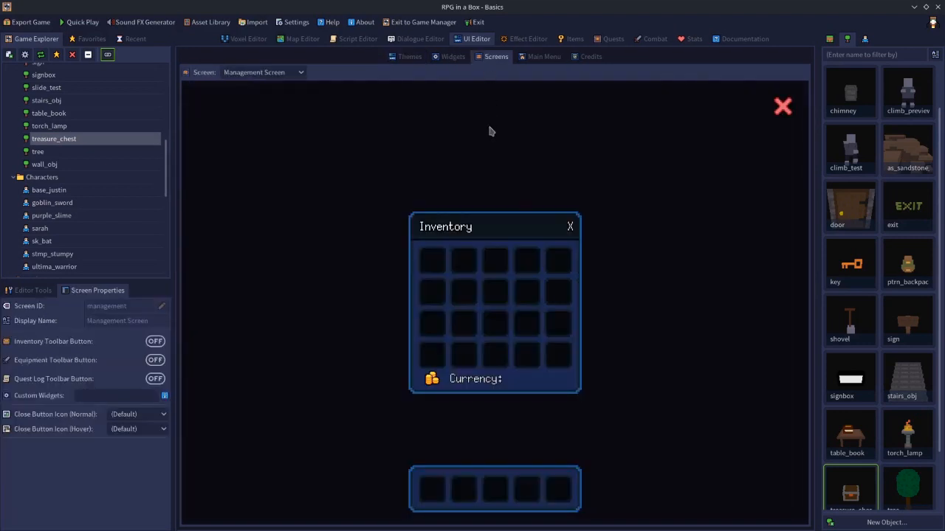
click(157, 380)
click(155, 361)
click(155, 341)
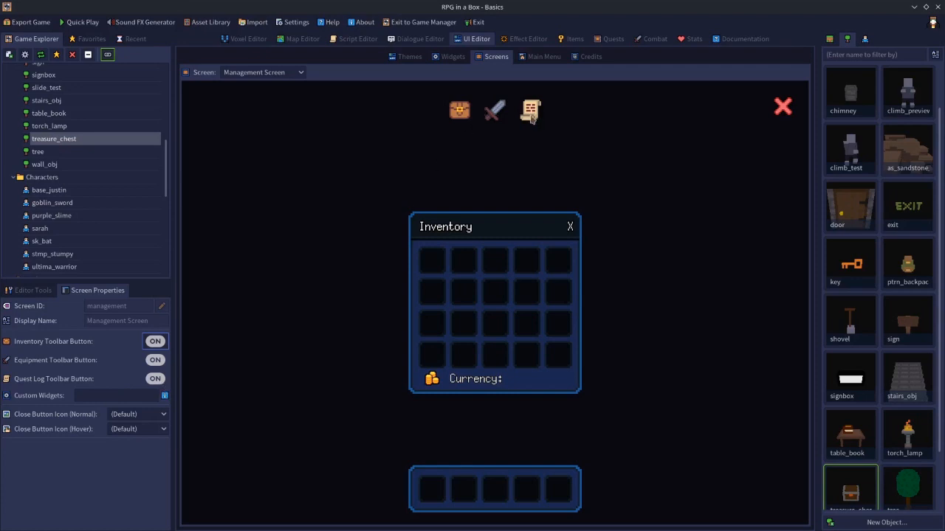
Turn the Quest Log, Equipment and Inventory toolbar buttons back off.
click(155, 379)
click(156, 361)
click(156, 342)
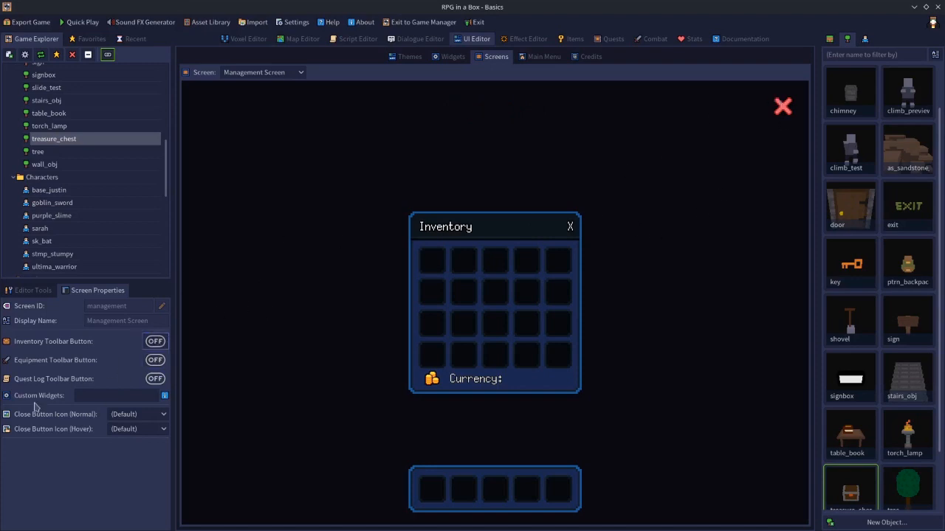
Use close.png for the normal and hover close icons, then bring up the new_eqpt Equipment widget.
click(128, 416)
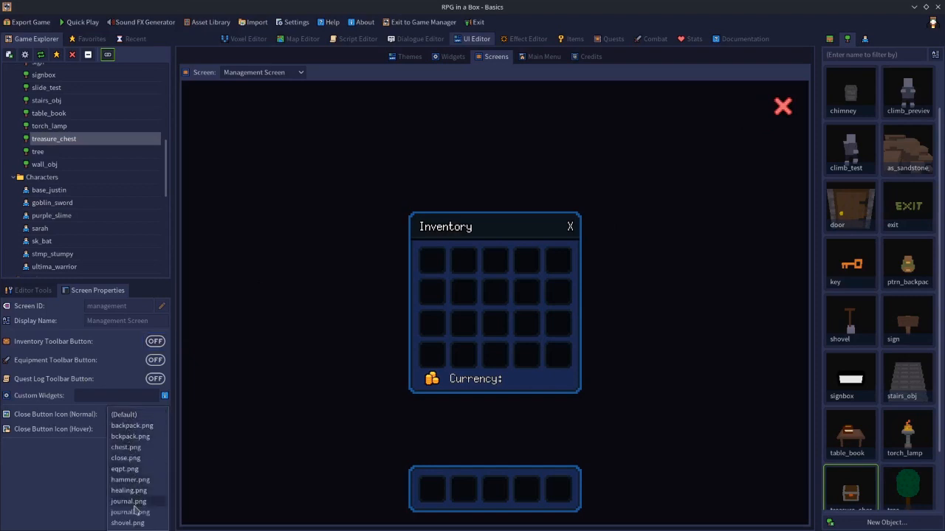
click(125, 458)
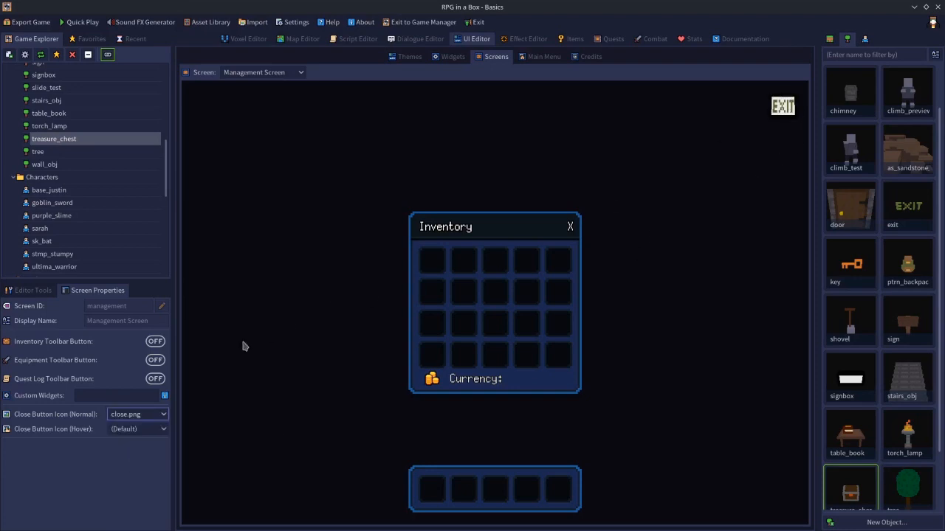
click(134, 428)
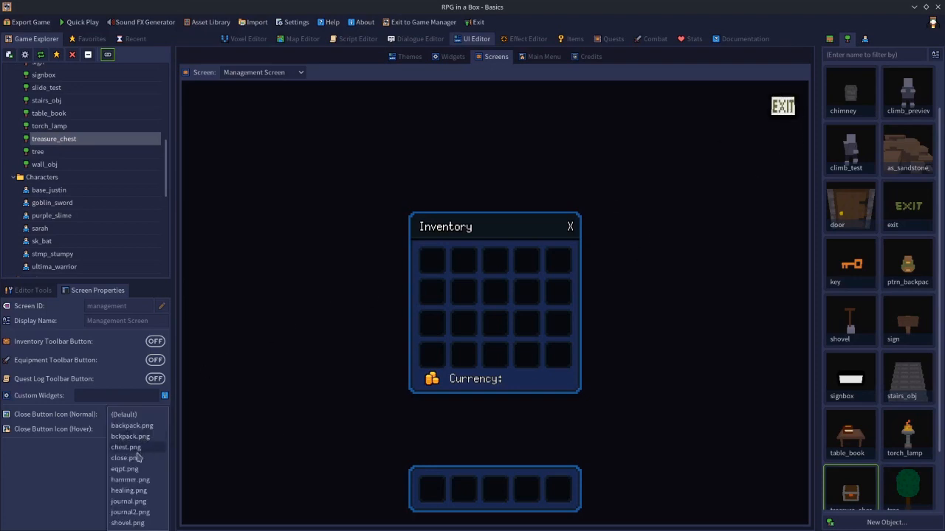
click(137, 458)
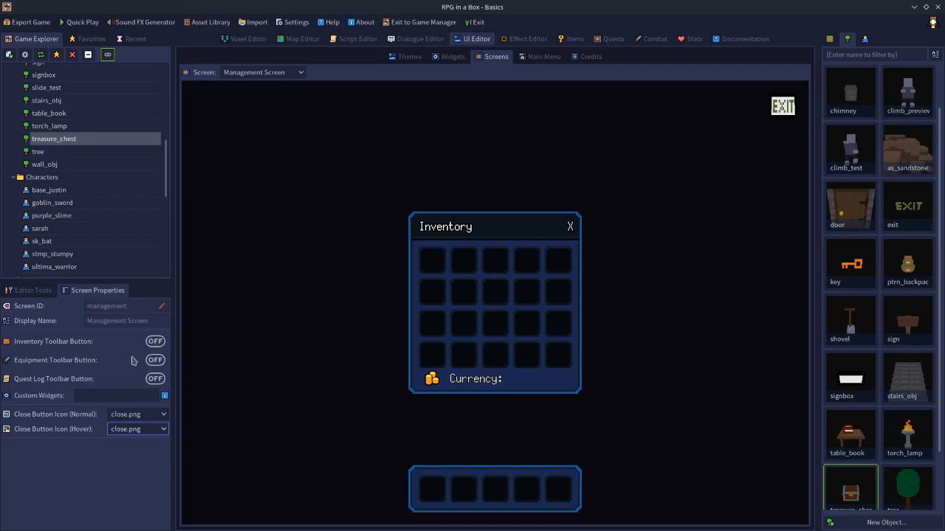
click(98, 393)
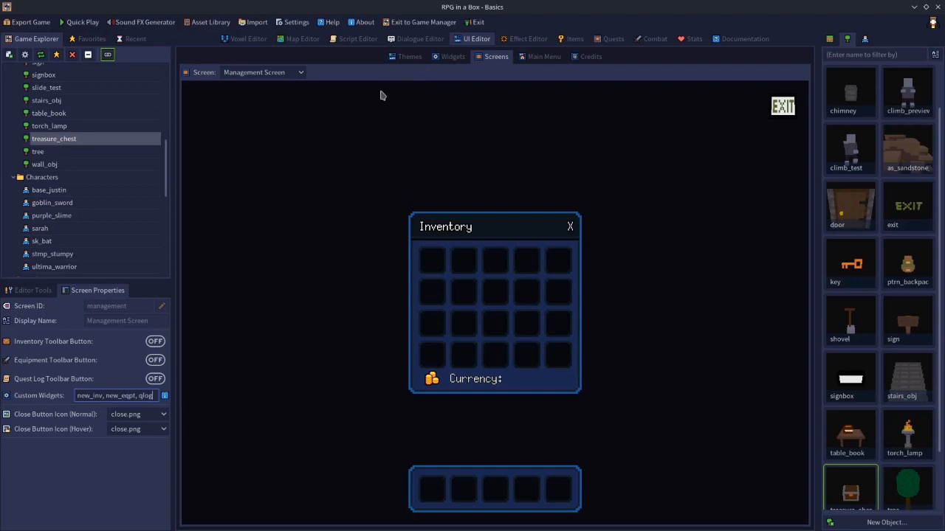
click(446, 59)
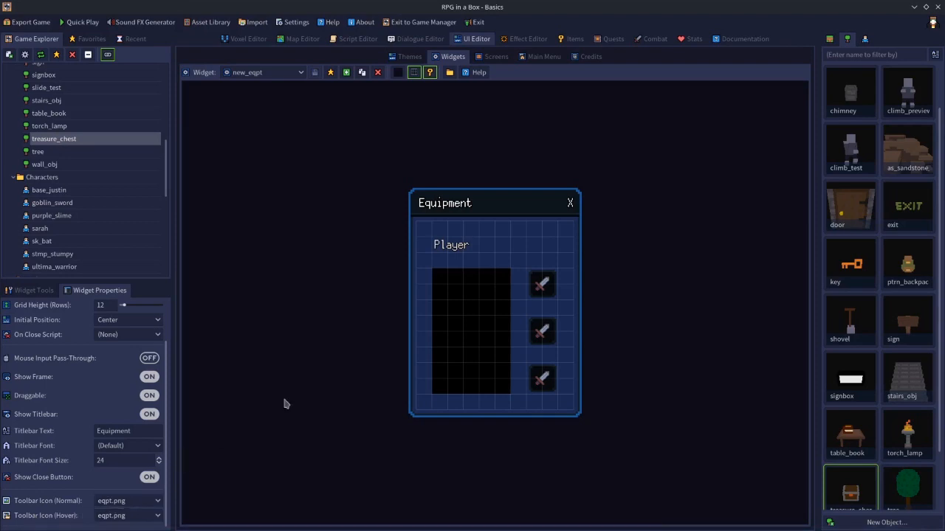
Load the new_inv Inventory widget, then the qlog quest log widget, from the Widget list.
click(300, 73)
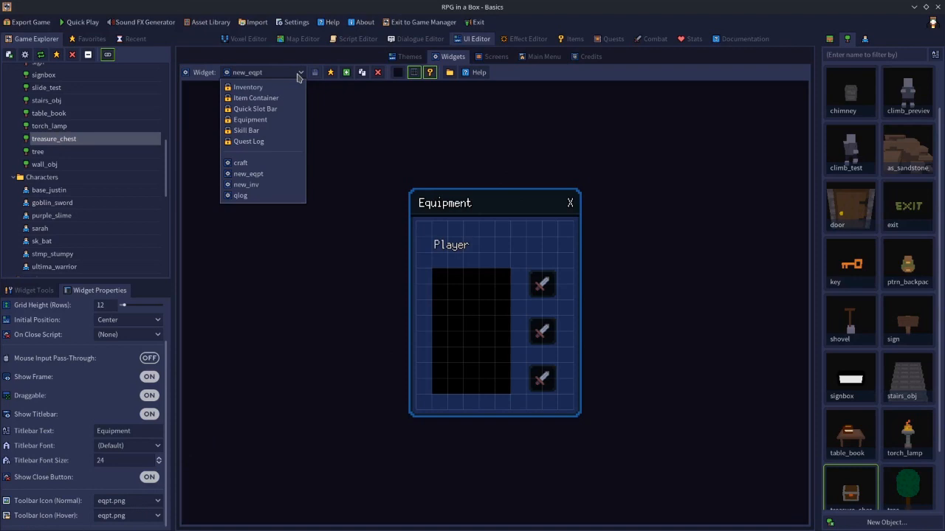
click(250, 184)
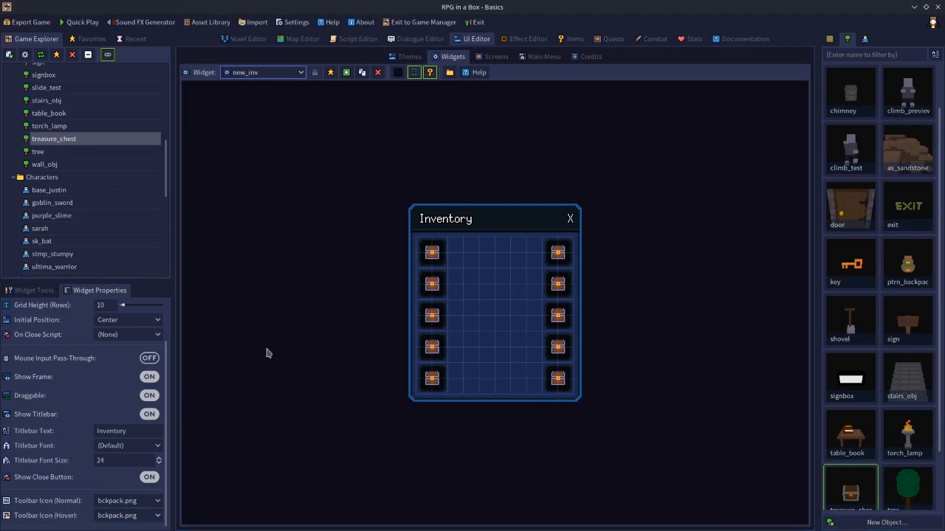
click(283, 77)
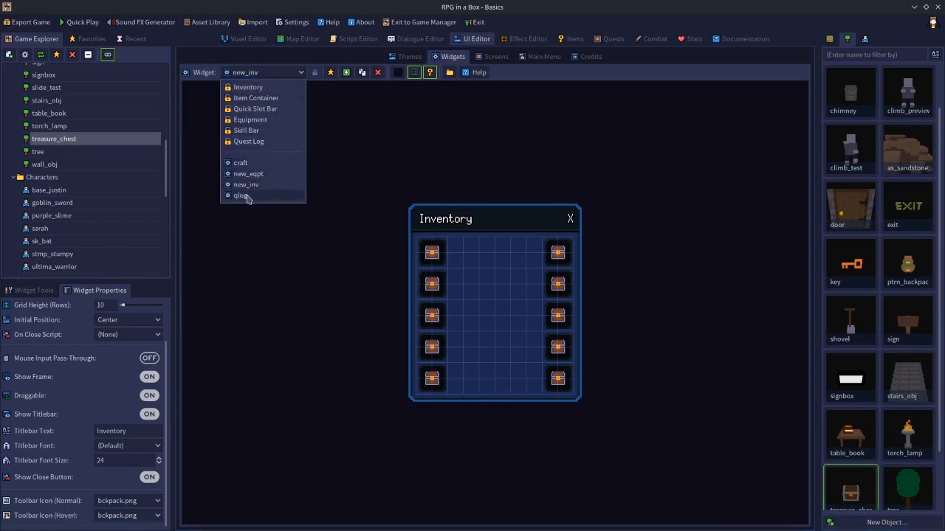
click(241, 195)
Change the qlog widget's titlebar text from 'Quest Log' to 'Quest Journal'.
click(136, 434)
key(BackSpace)
key(BackSpace)
key(BackSpace)
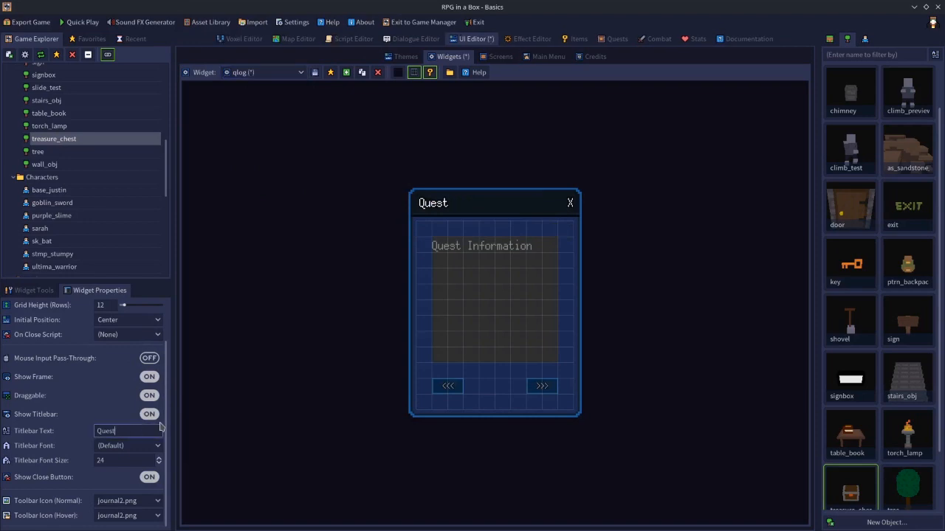
text(Journa)
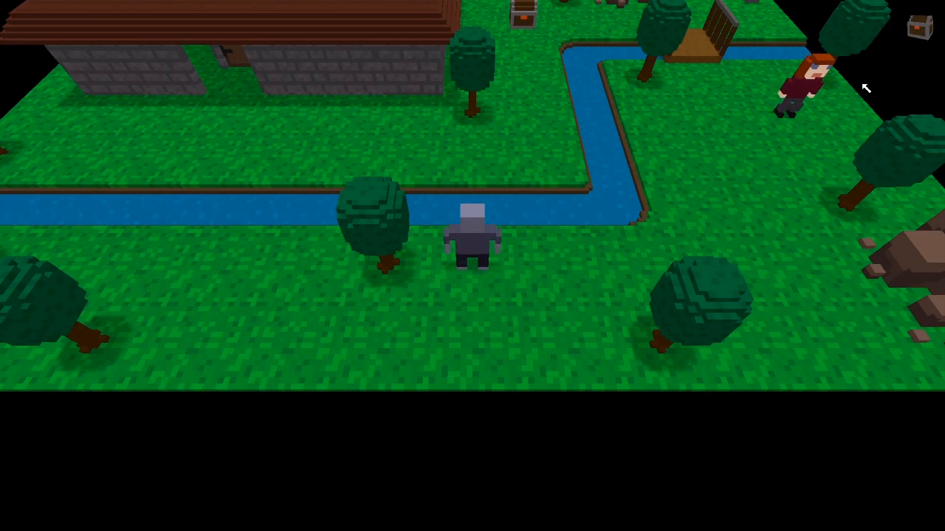
Open the management screen and check the Inventory window opens and closes with its X.
click(919, 26)
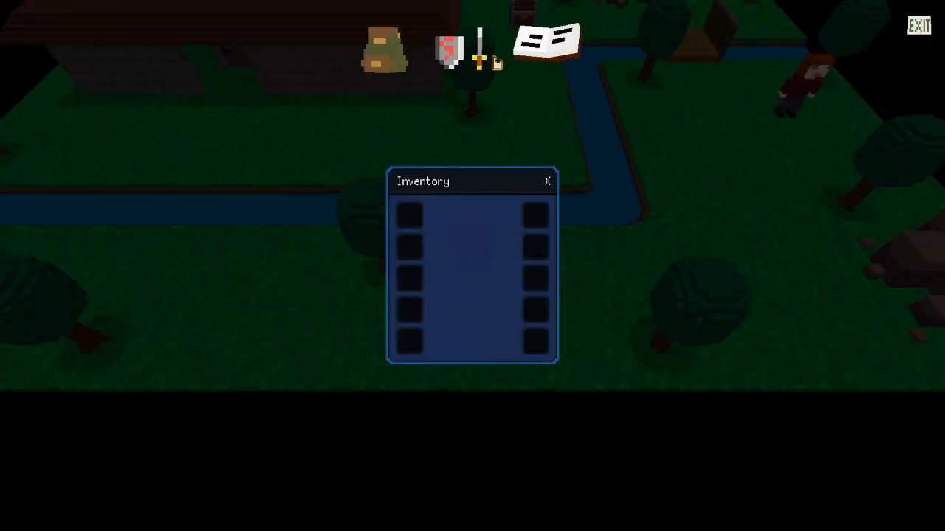
click(548, 183)
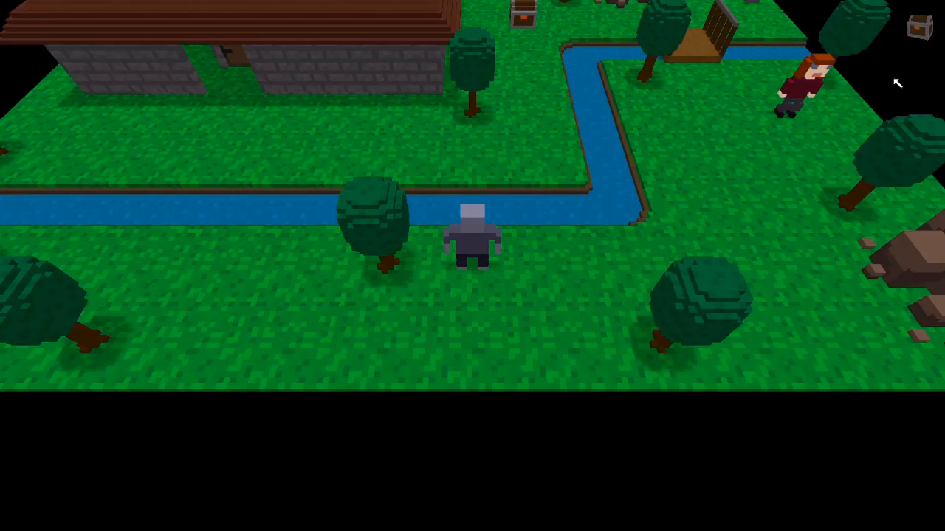
click(920, 37)
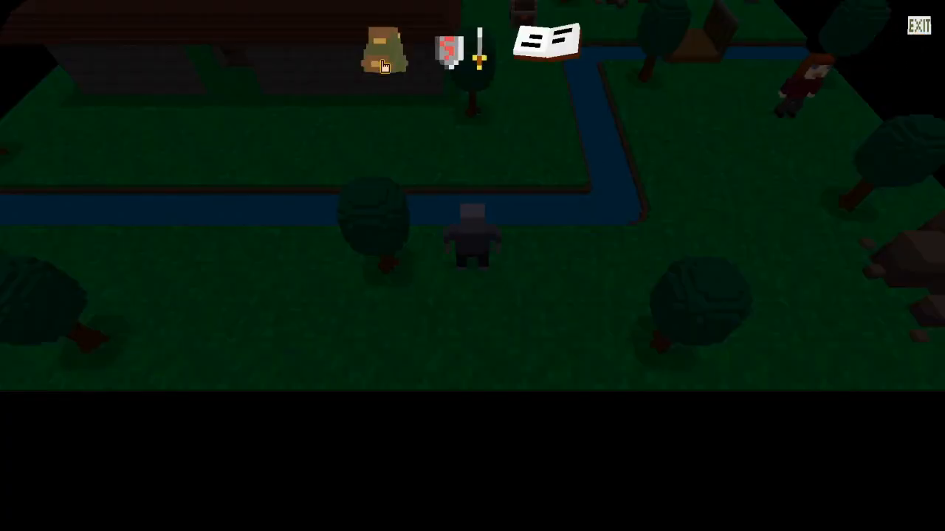
click(382, 62)
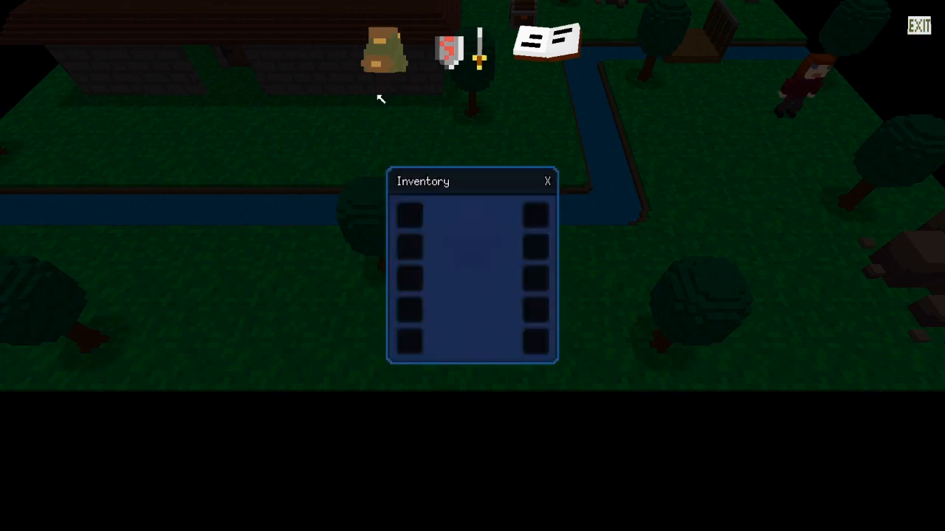
click(548, 183)
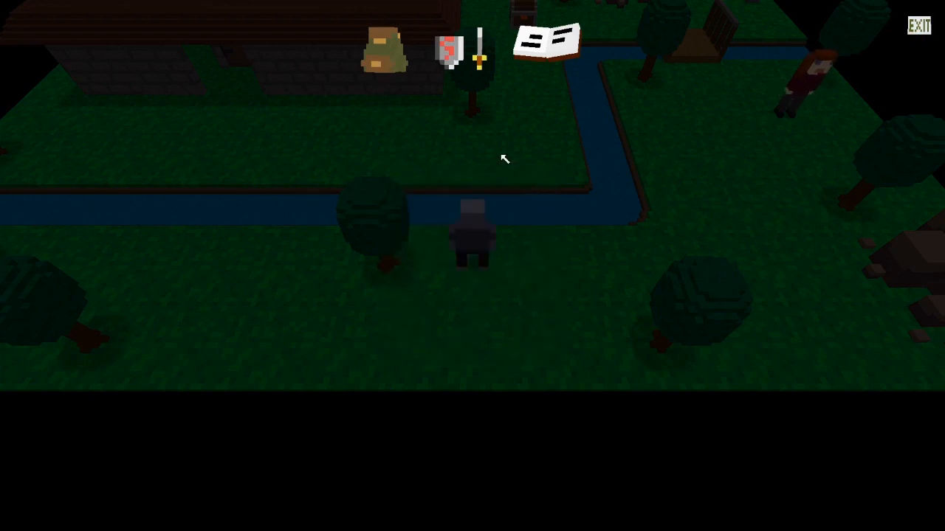
Open and close the Equipment and Quest Journal windows, then leave and close the test game.
click(455, 59)
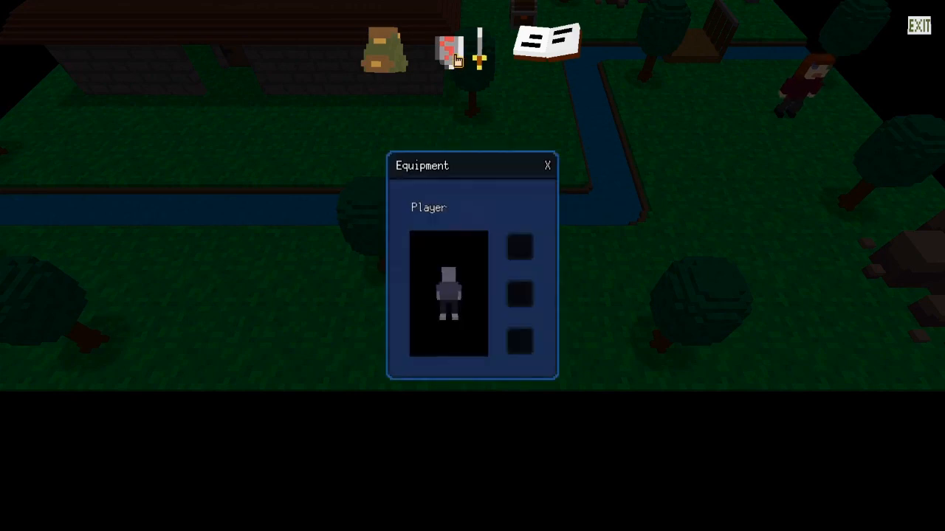
click(547, 166)
click(555, 45)
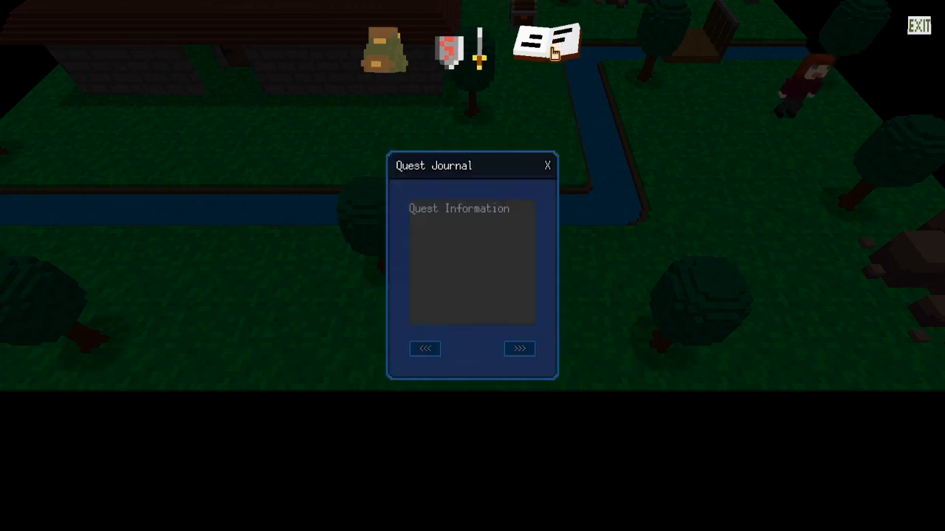
click(548, 166)
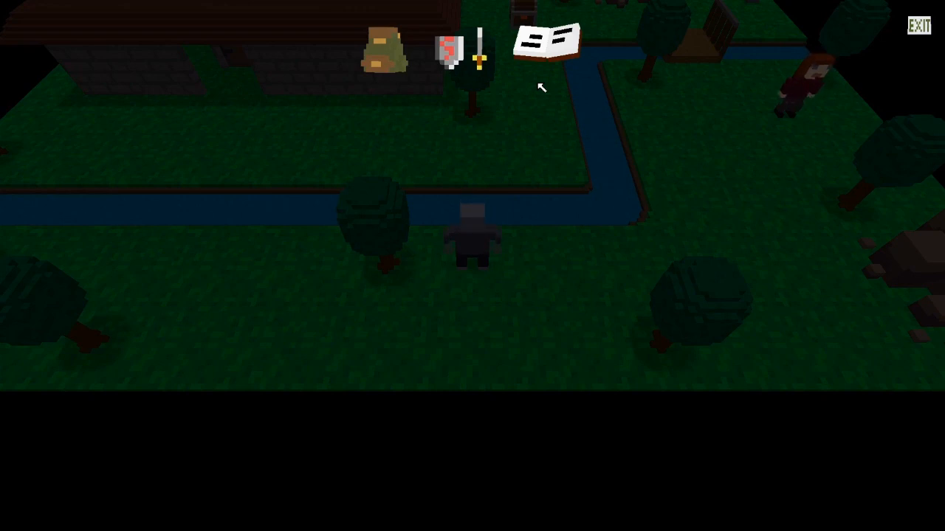
click(919, 29)
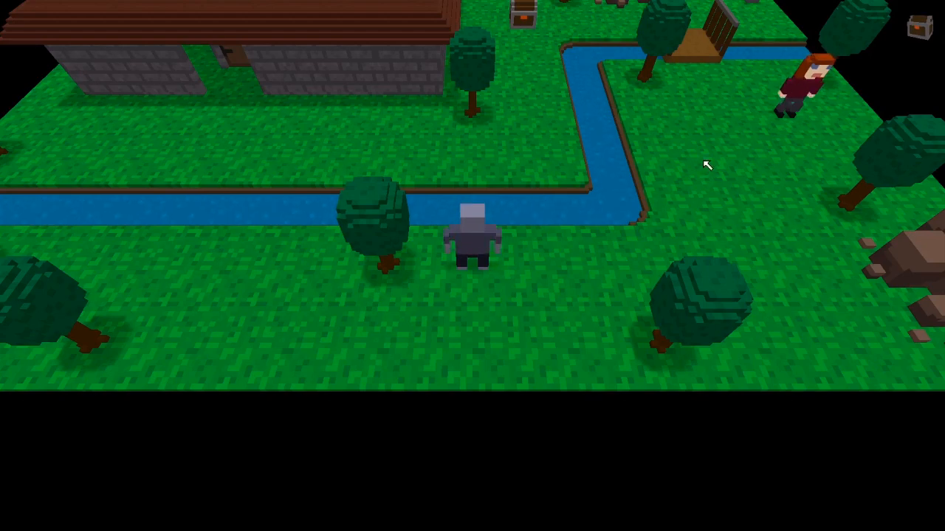
key(alt+F4)
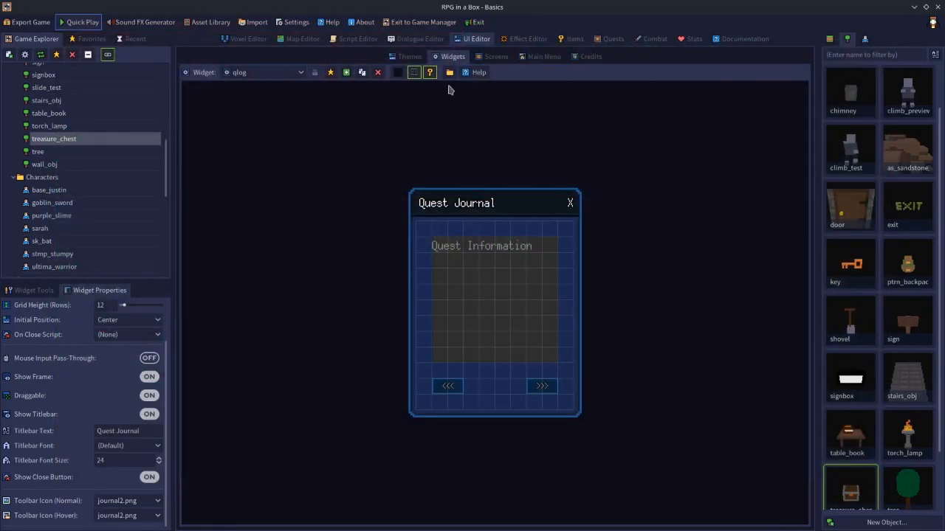
Turn on the Inventory, Equipment and Quest Log toolbar buttons, then quick-play and open the management screen.
click(488, 58)
click(158, 343)
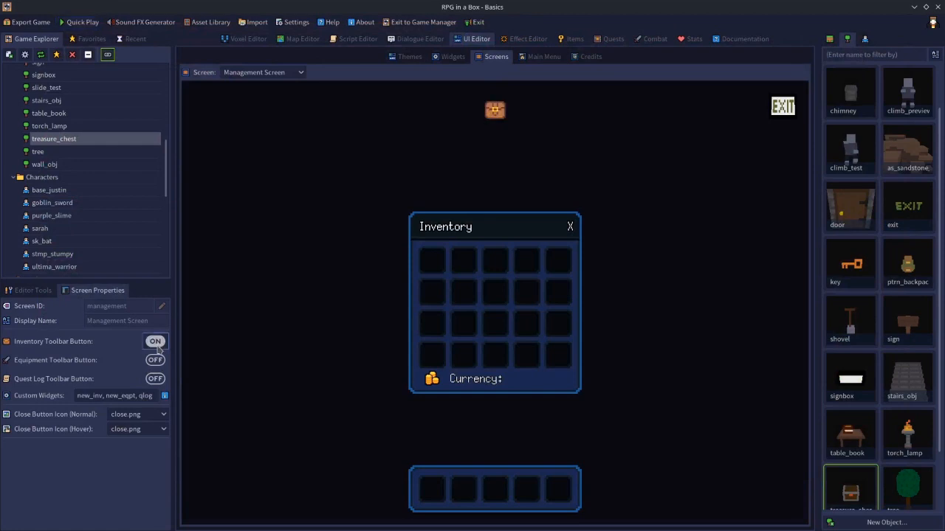
click(157, 360)
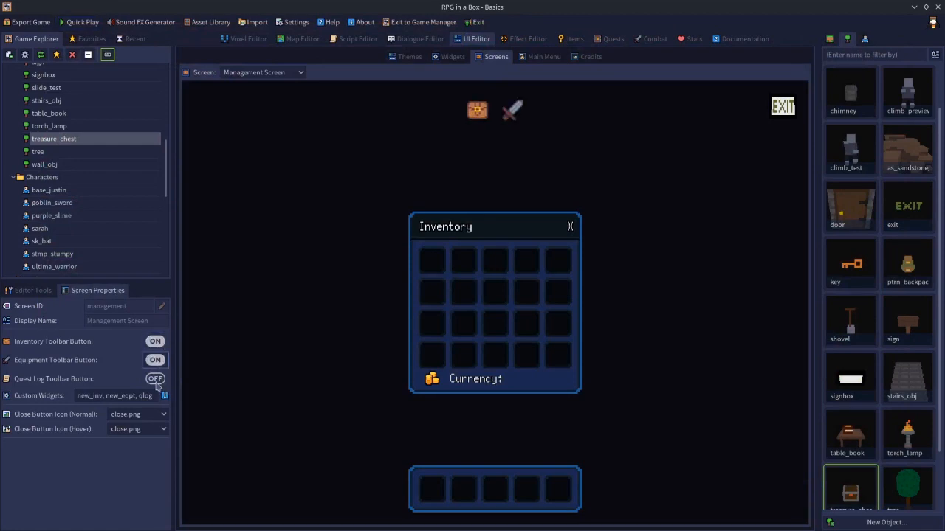
click(155, 380)
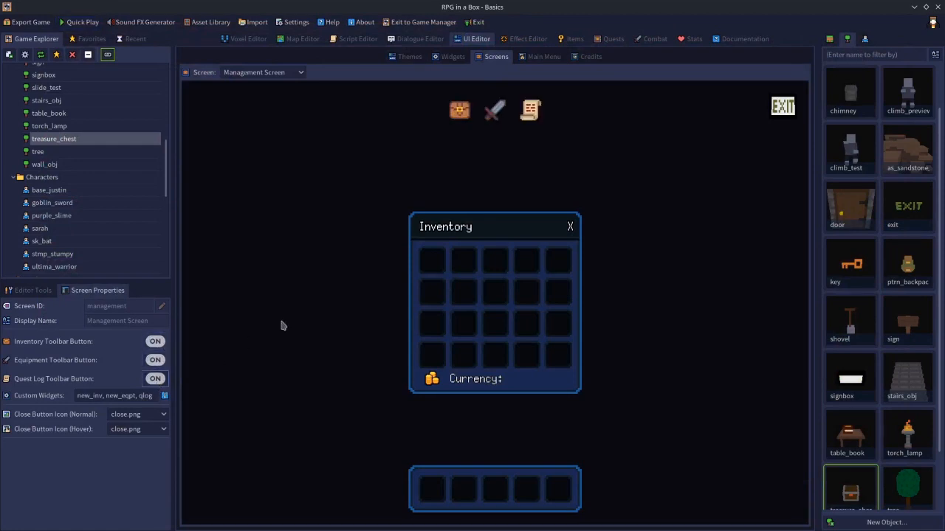
click(81, 23)
key(i)
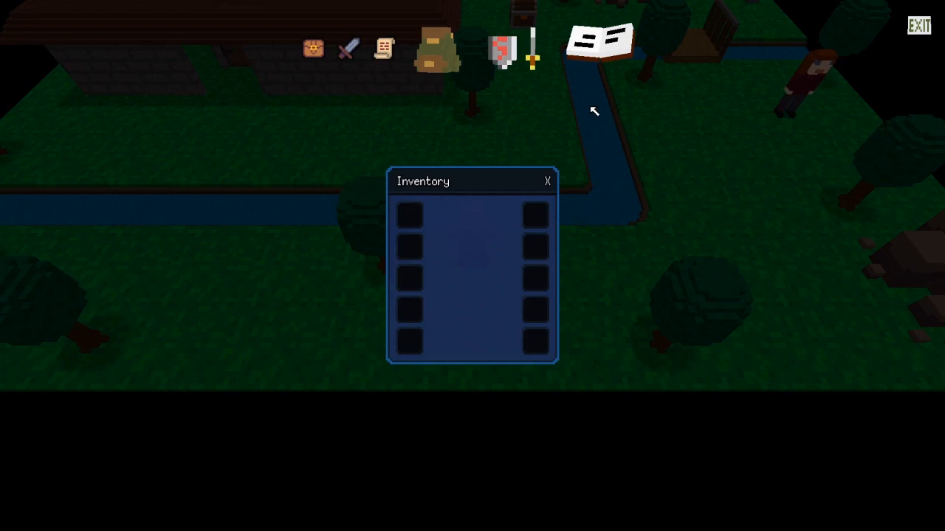
Close the Inventory window, exit and reopen the management screen via the chest icon, then quit.
click(548, 181)
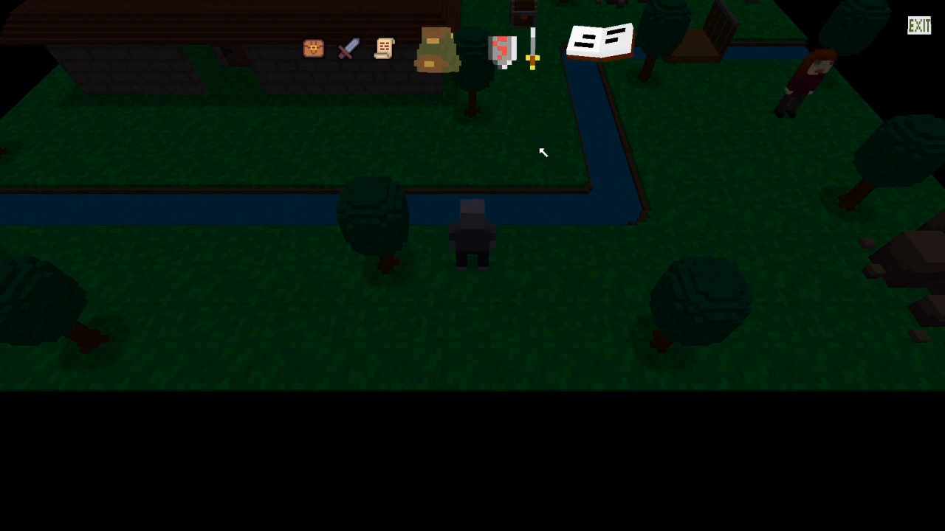
click(920, 29)
click(915, 36)
click(915, 35)
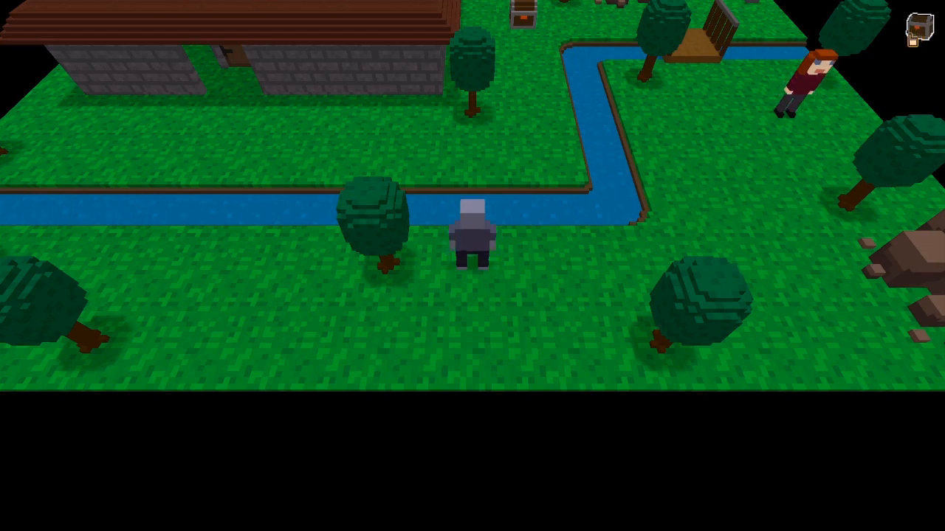
click(915, 35)
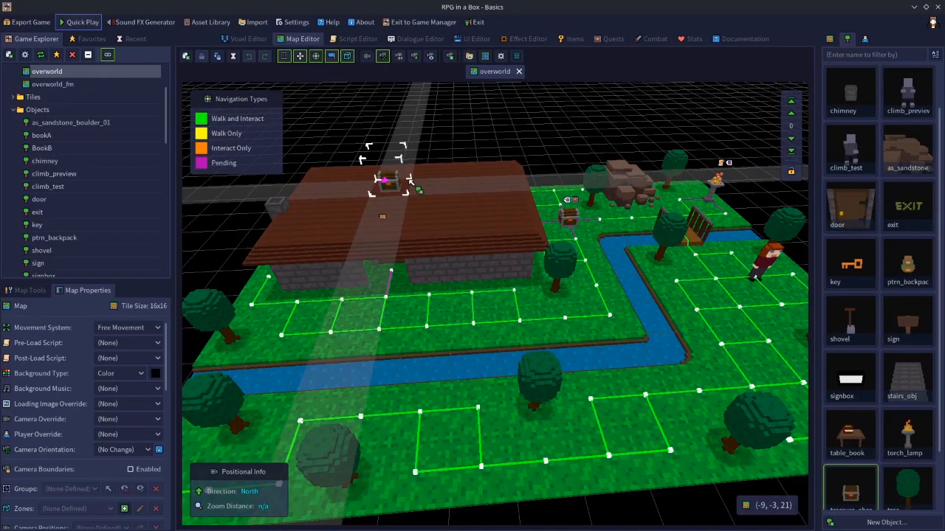
key(e)
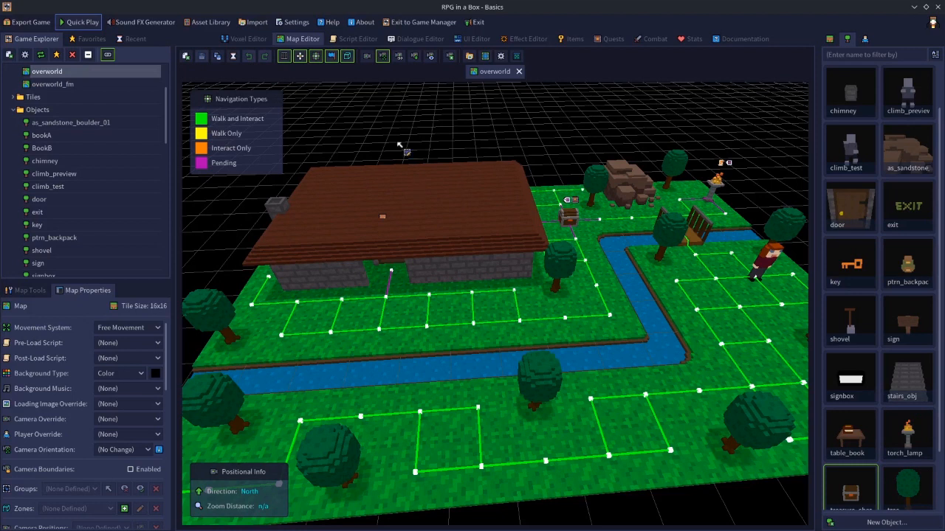
scroll(169, 110, up, 3)
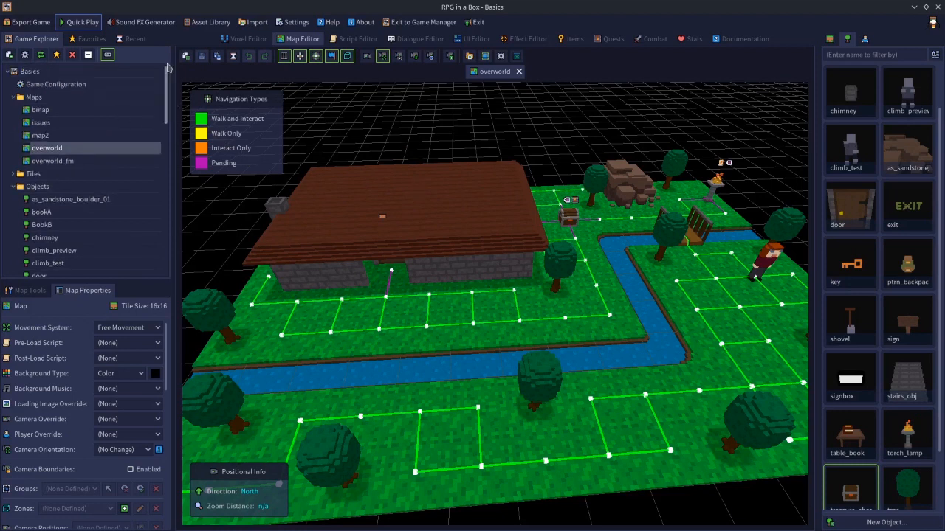
double_click(72, 84)
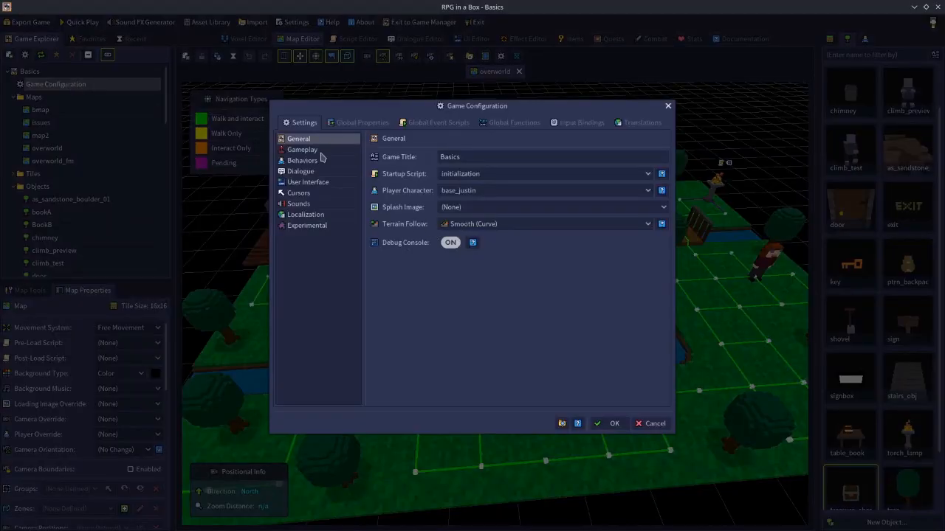
click(311, 183)
click(474, 197)
click(475, 197)
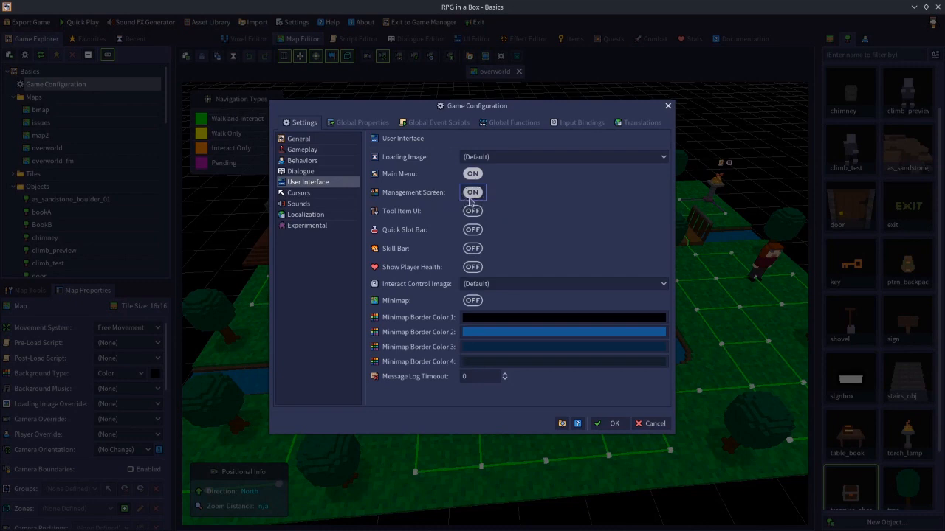
click(612, 423)
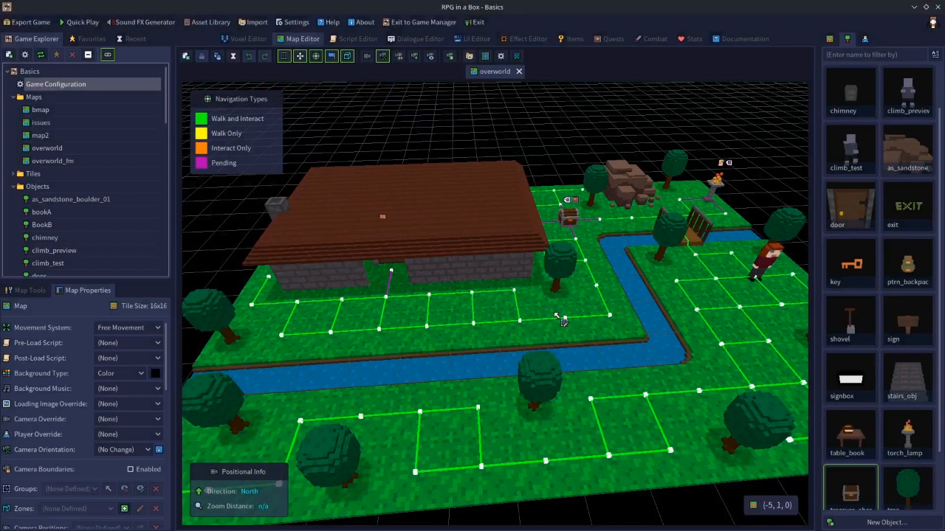